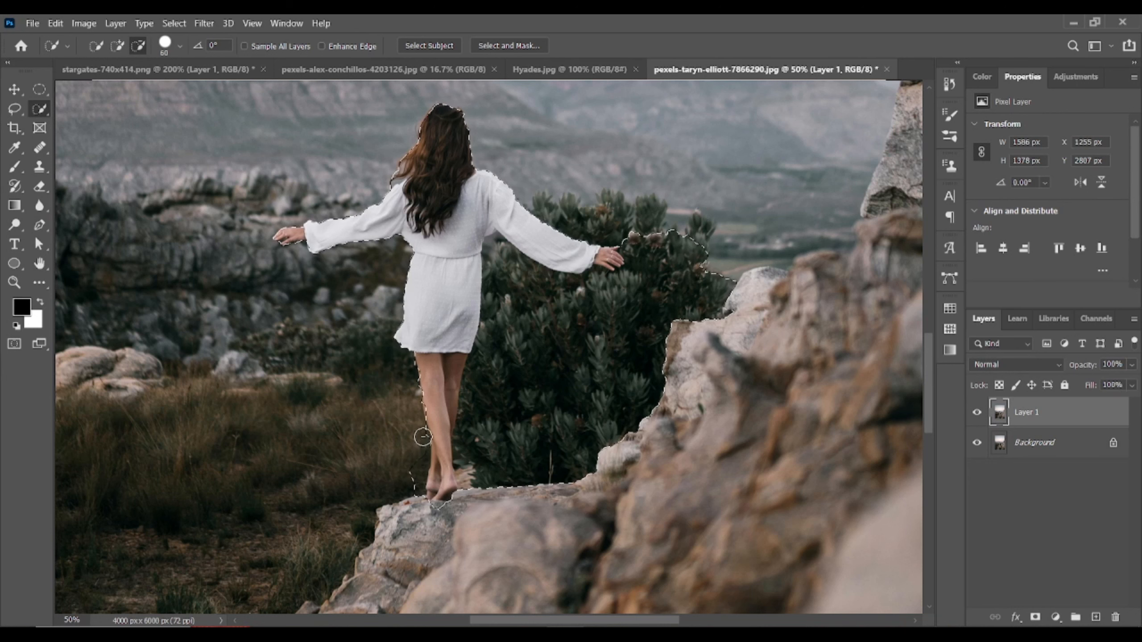
Subtract the bush beside the woman and her legs from the quick selection
left_click(119, 48)
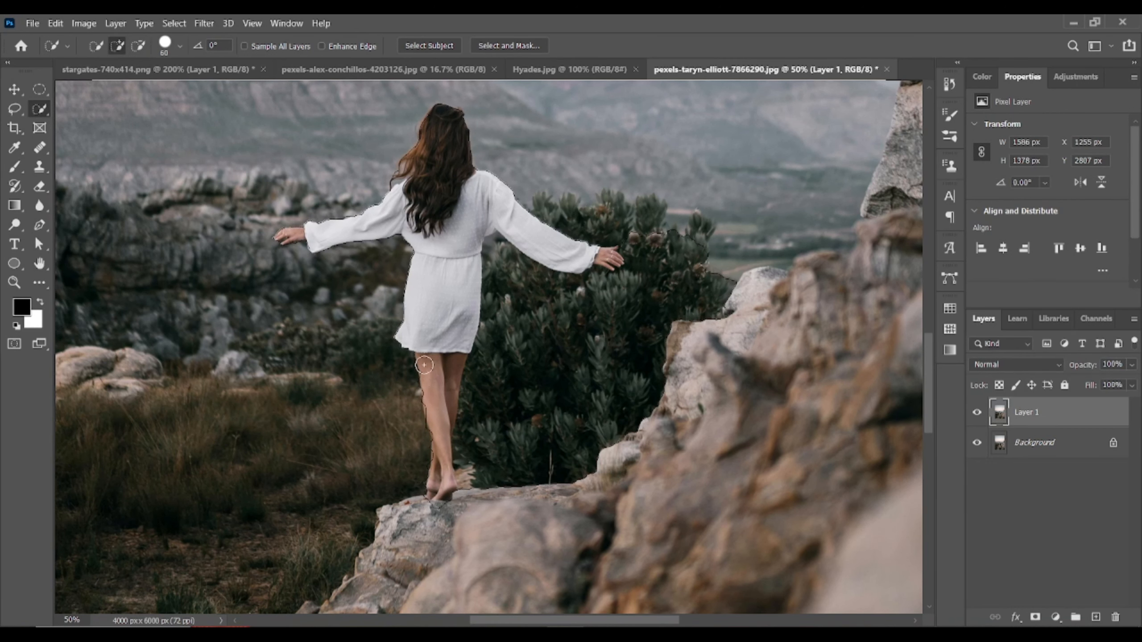
left_click(137, 47)
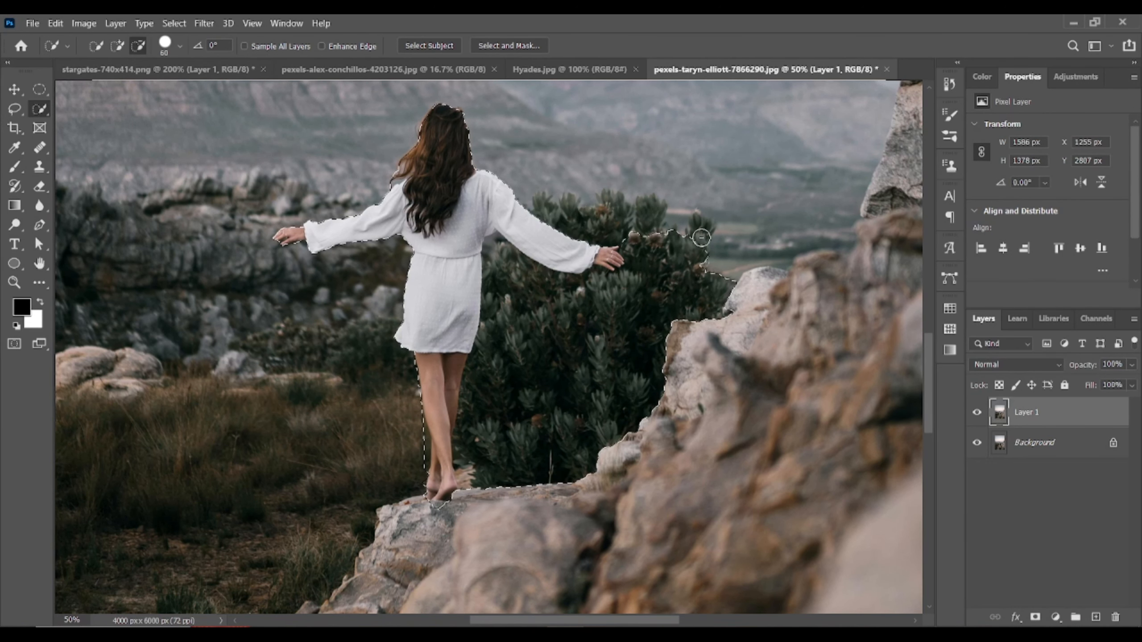
mouse_move(681, 301)
left_mouse_down()
mouse_move(564, 340)
mouse_move(493, 250)
left_mouse_up()
scroll(468, 423, "down", 2)
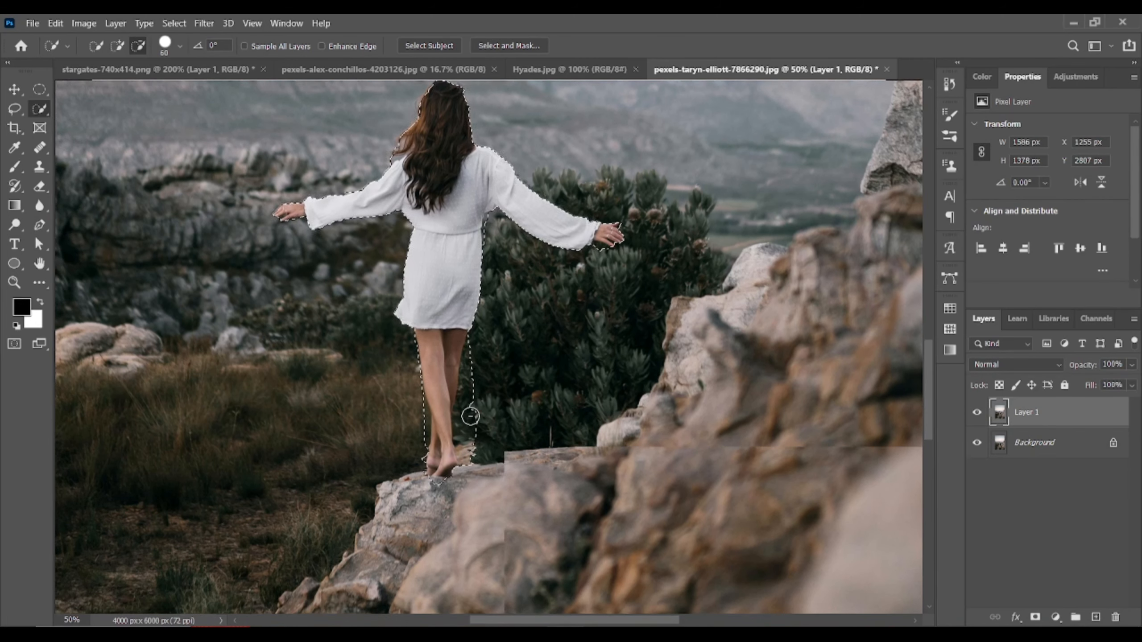
Add the rock beneath the woman's feet and its lower slope to the selection
left_click(112, 48)
scroll(433, 360, "down", 4)
left_click_drag(430, 353, 402, 407)
scroll(403, 407, "down", 4)
mouse_move(330, 319)
left_mouse_down()
mouse_move(314, 391)
mouse_move(256, 410)
mouse_move(240, 523)
mouse_move(496, 528)
mouse_move(676, 409)
mouse_move(630, 382)
mouse_move(600, 342)
left_mouse_up()
scroll(600, 342, "down", 3)
Extend the selection over the tall upper cliff and the rest of the rock mass beside the woman
key("ctrl+minus")
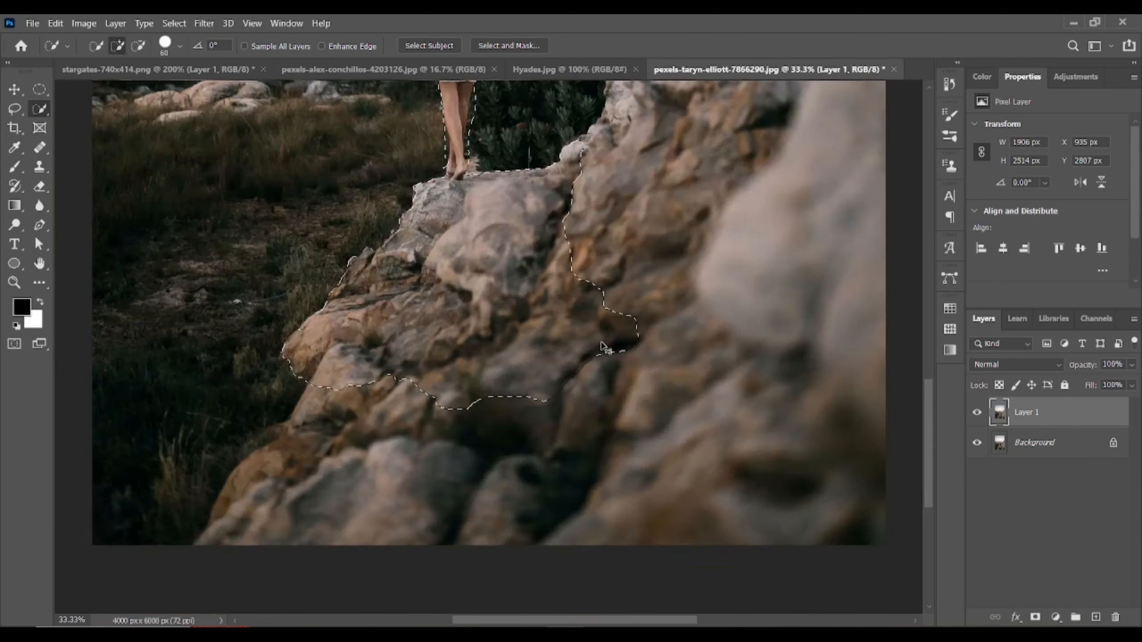
key("ctrl+minus")
scroll(606, 347, "up", 4)
left_click_drag(781, 93, 733, 114)
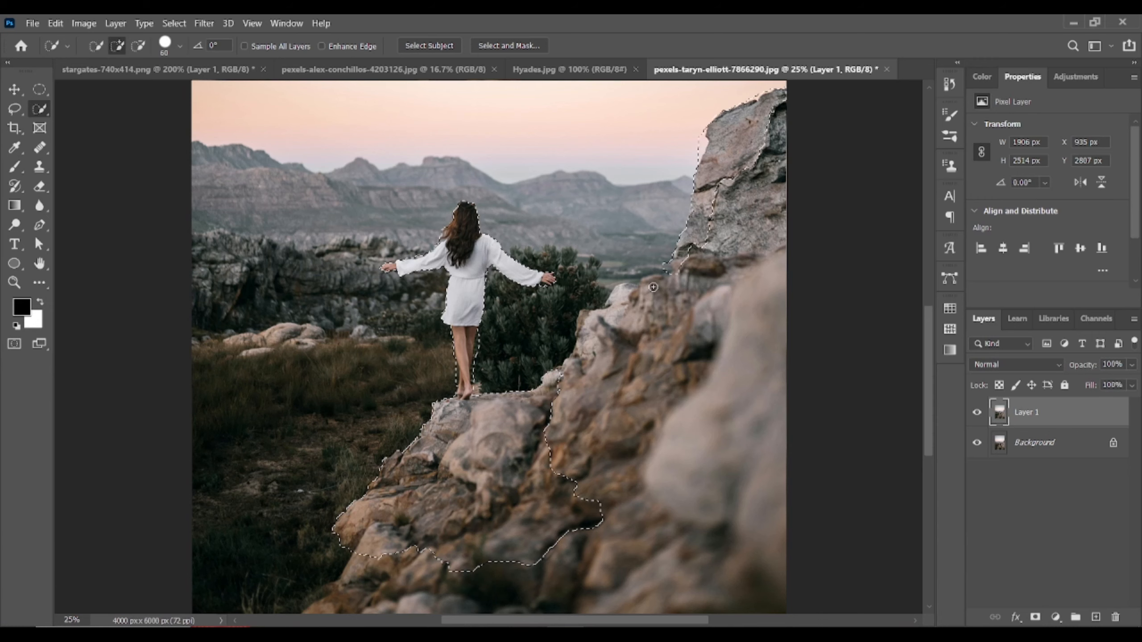
left_click_drag(653, 287, 595, 322)
scroll(595, 322, "up", 1)
Subtract the stray bush and sky areas along the edges of the rock and upper cliff from the selection
left_click(138, 46)
left_click_drag(555, 390, 586, 343)
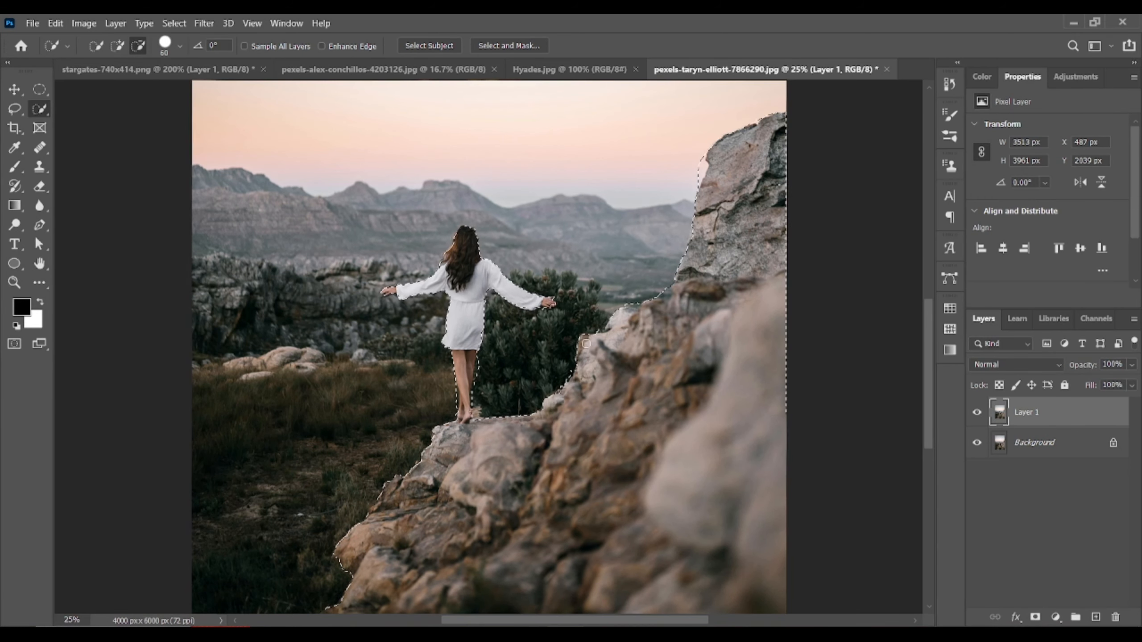
left_click_drag(663, 291, 670, 282)
left_click_drag(696, 191, 701, 178)
left_click(118, 46)
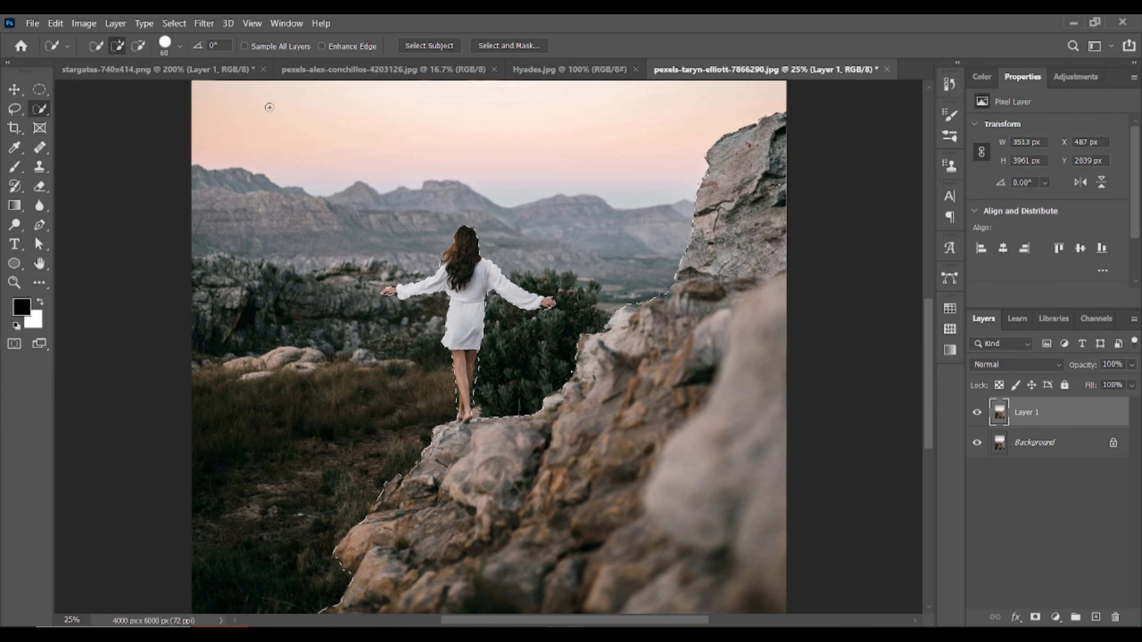
left_click(139, 46)
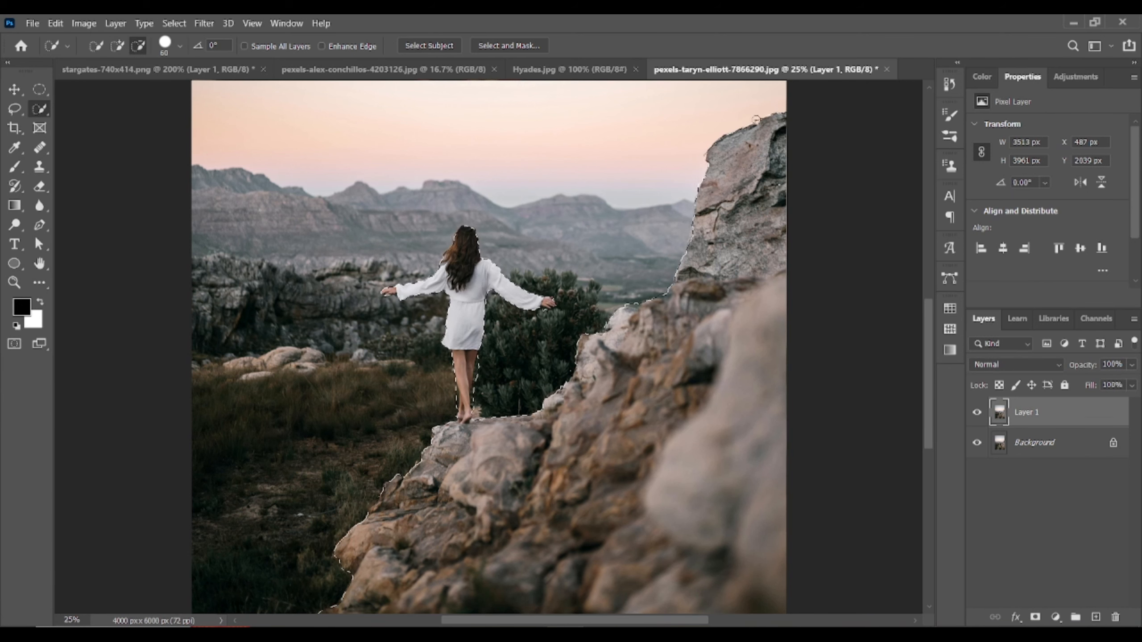
Add a layer mask to Layer 1 from the selection and make the mask active
scroll(754, 119, "down", 3)
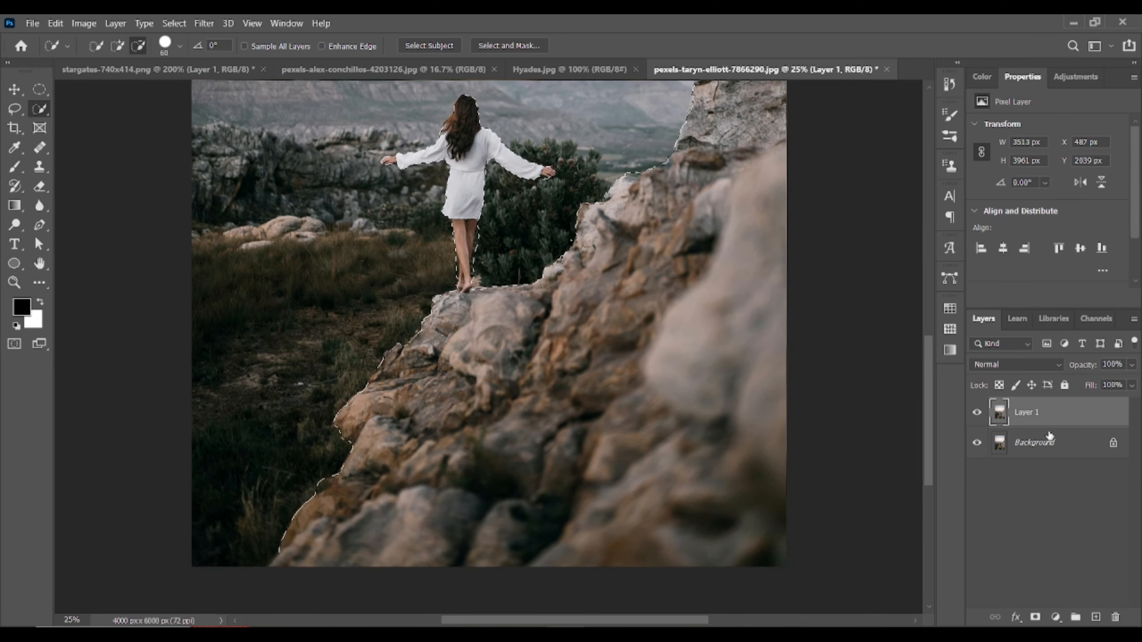
left_click(1035, 617)
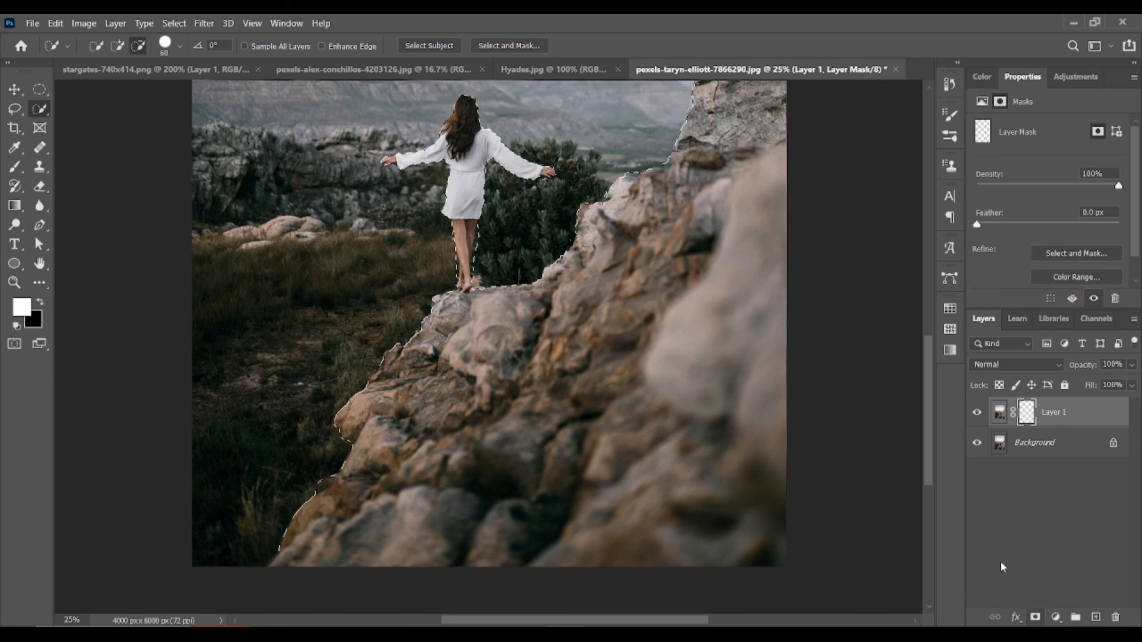
left_click(998, 416)
scroll(871, 382, "up", 2)
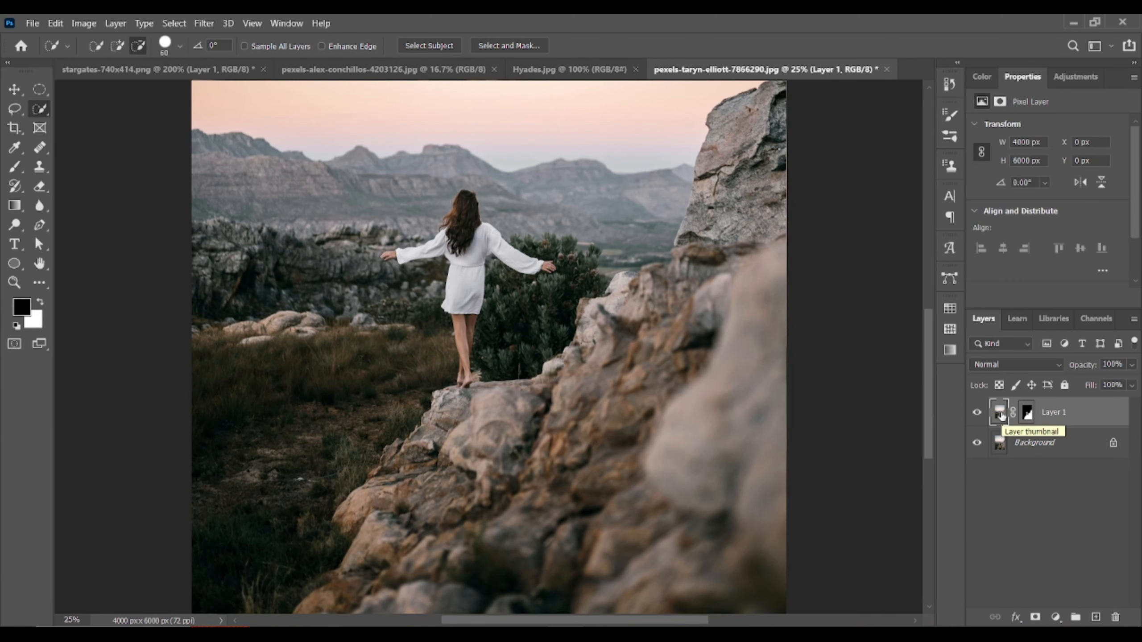
scroll(1005, 421, "up", 1)
left_click(1027, 412)
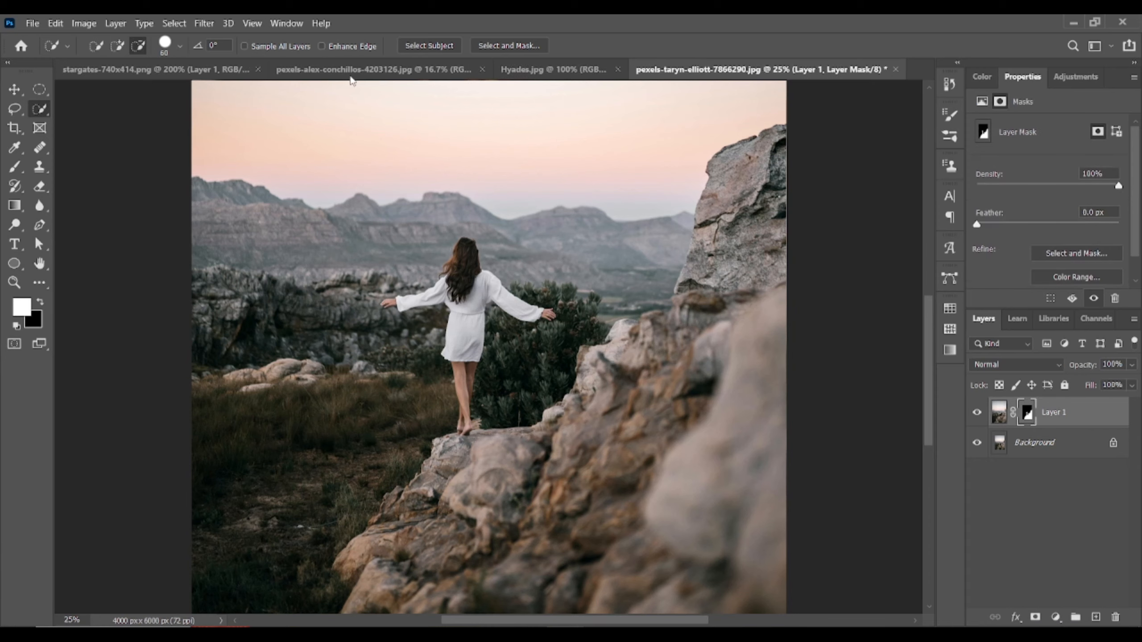
Bring the stormy sky photo into the woman-on-rocks document and place its layer beneath Layer 1
left_click(530, 72)
left_click(443, 70)
left_click(15, 90)
left_click_drag(477, 374, 446, 308)
left_click_drag(1051, 414, 1047, 457)
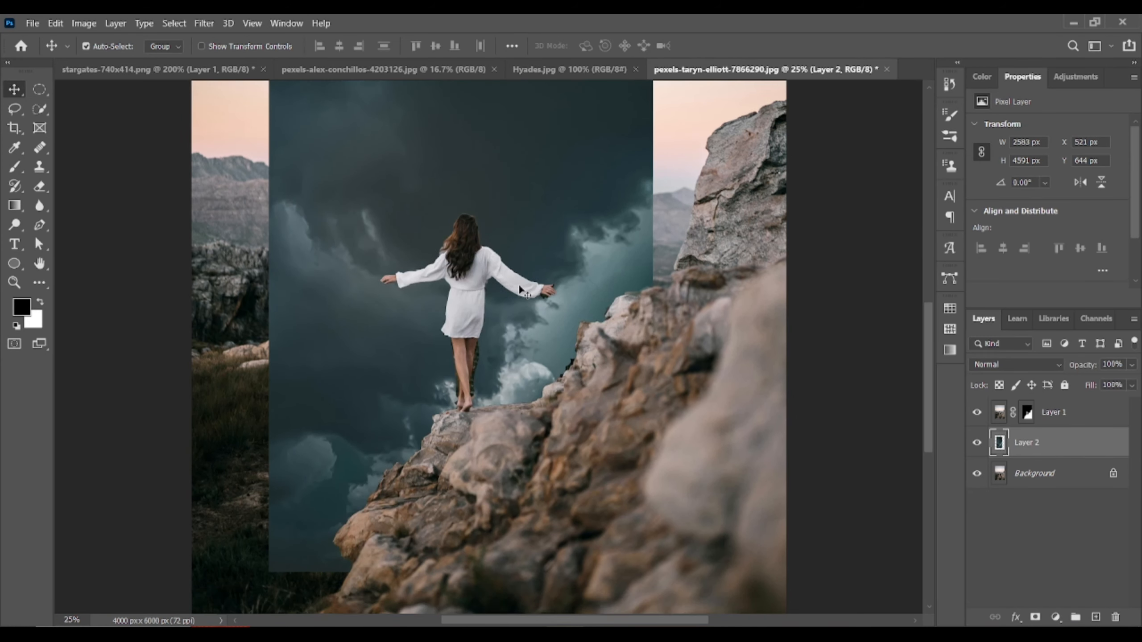
Scale the sky layer to 4642 × 8250 px so it covers the canvas, and shift it up and slightly left
key("ctrl+minus")
scroll(535, 224, "up", 1)
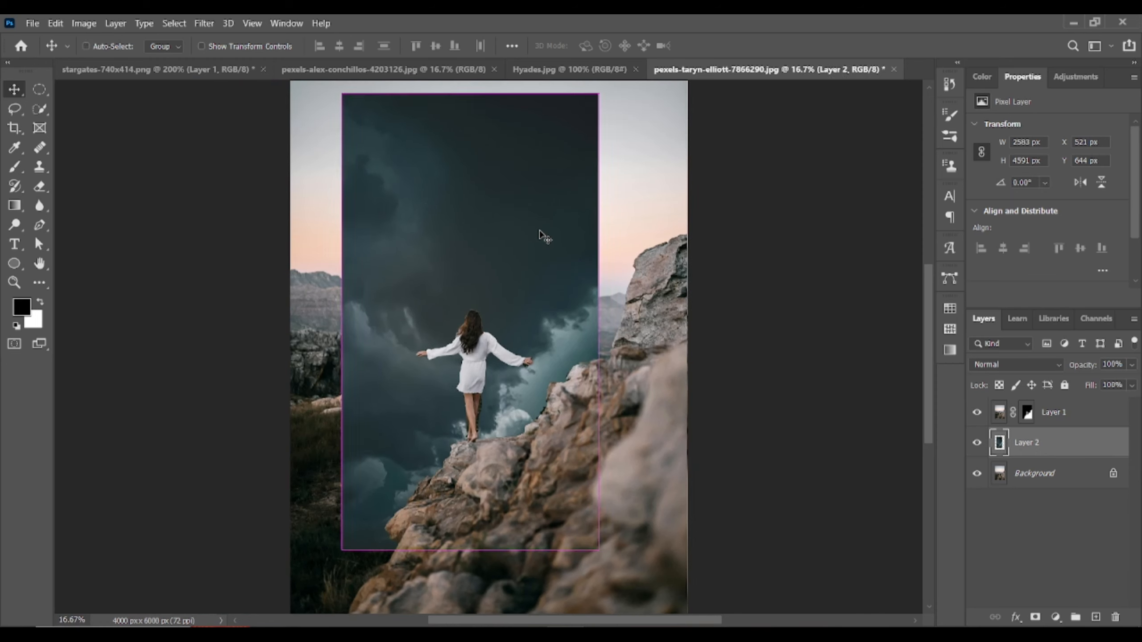
key("ctrl+minus")
key("ctrl+t")
left_click_drag(571, 172, 620, 86)
left_click_drag(620, 299, 660, 301)
left_click_drag(381, 311, 316, 316)
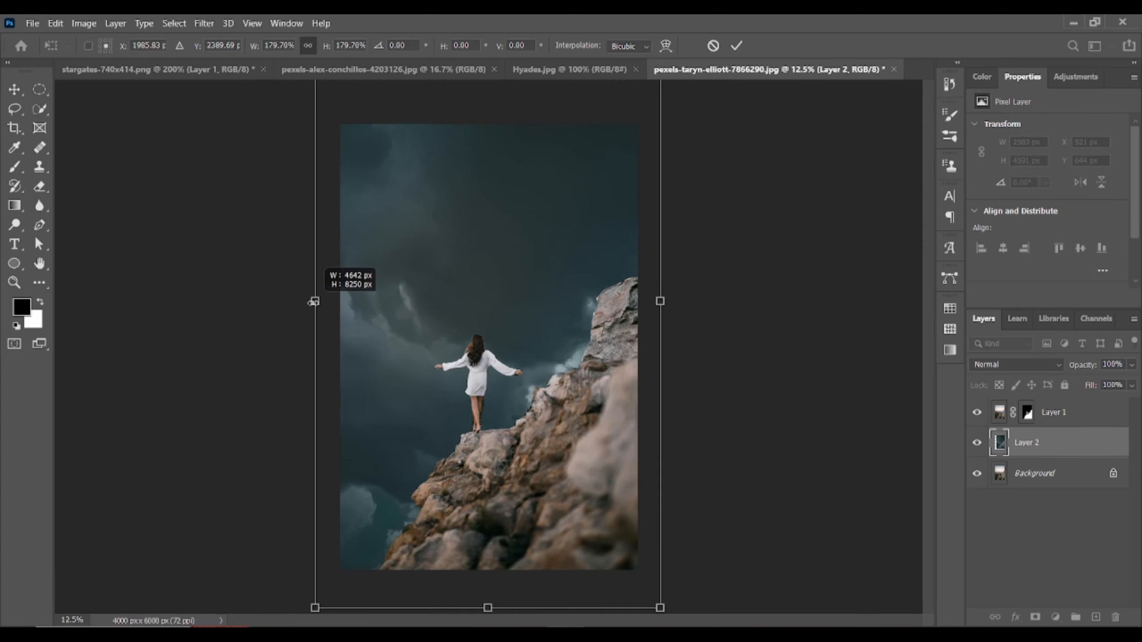
left_click_drag(430, 406, 404, 350)
key("Return")
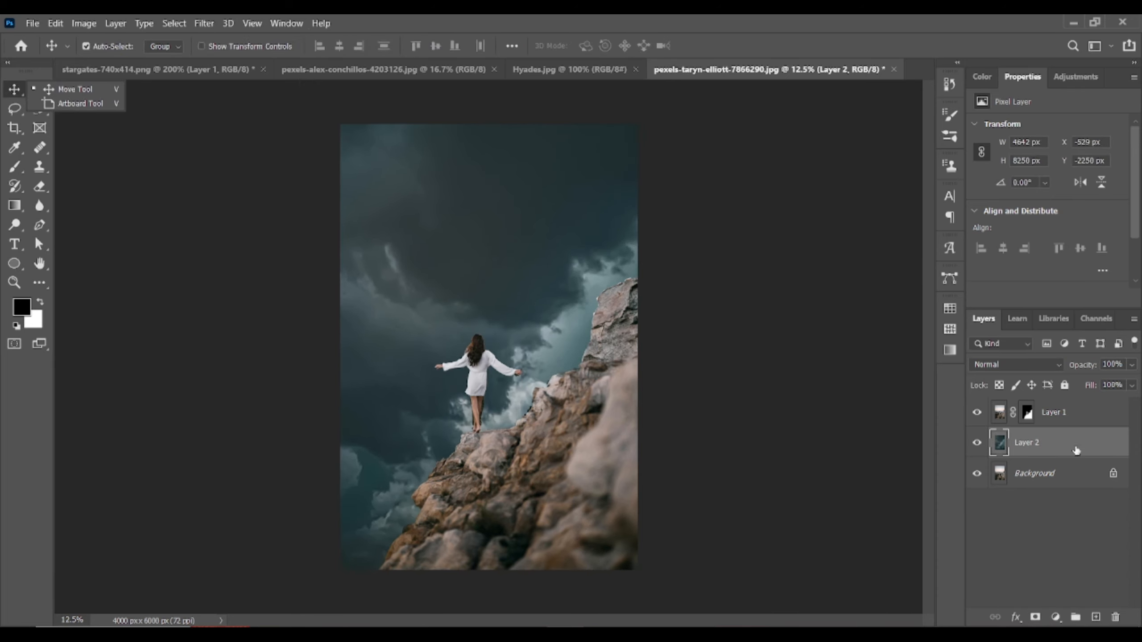
Erase the leftover bush right of the woman's legs on Layer 1's mask with the Eraser at 175 px
left_click(1029, 419)
left_click(40, 186)
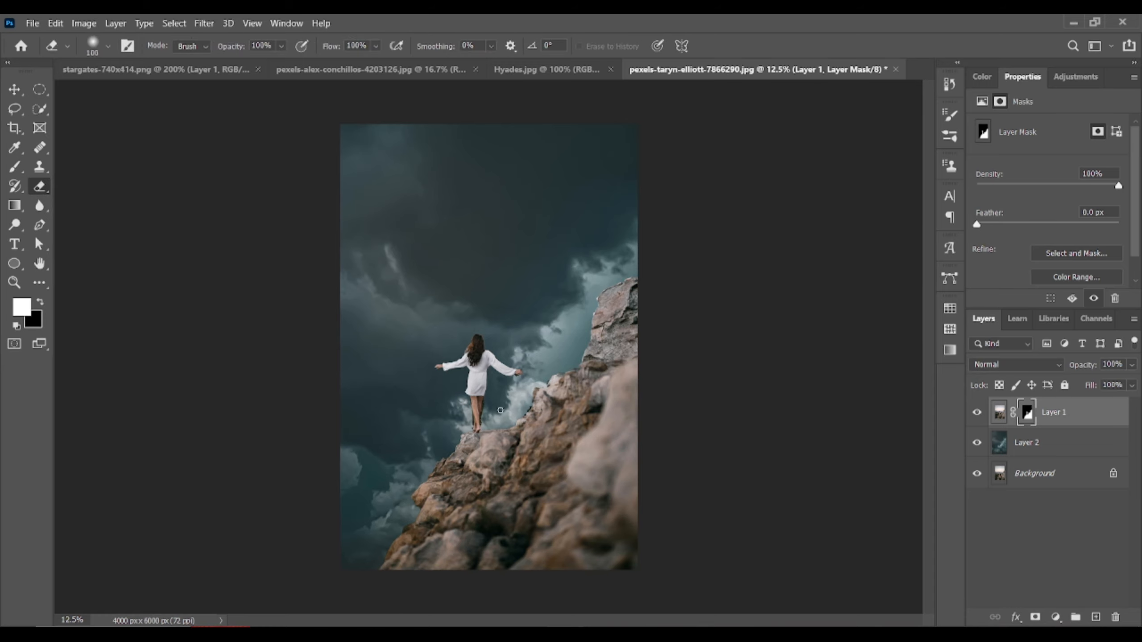
scroll(502, 414, "up", 7)
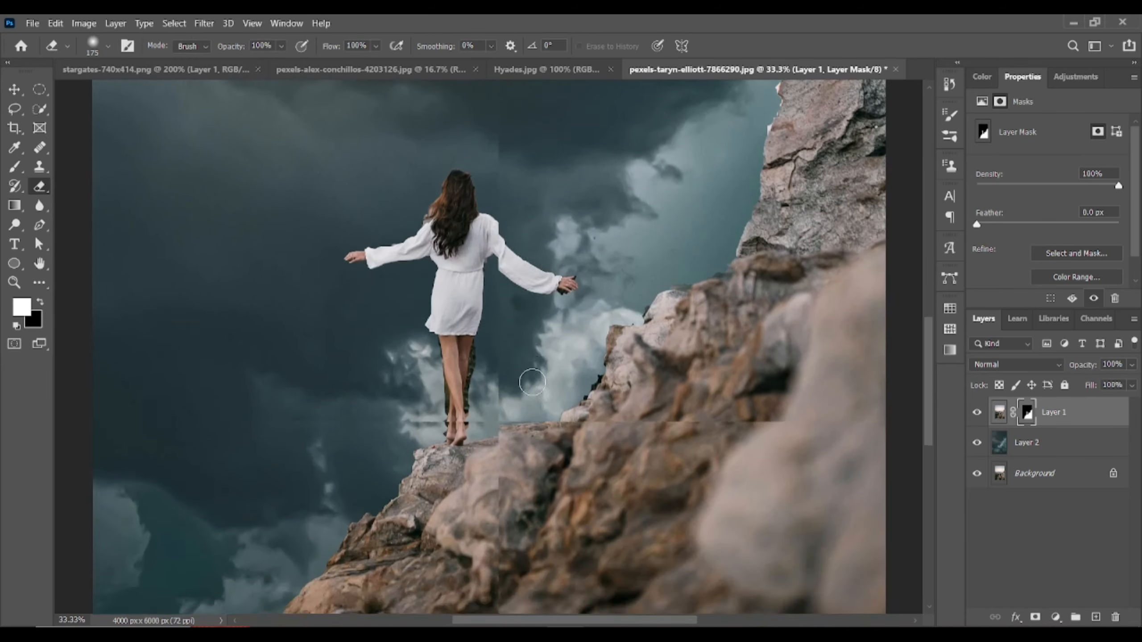
scroll(512, 379, "down", 6)
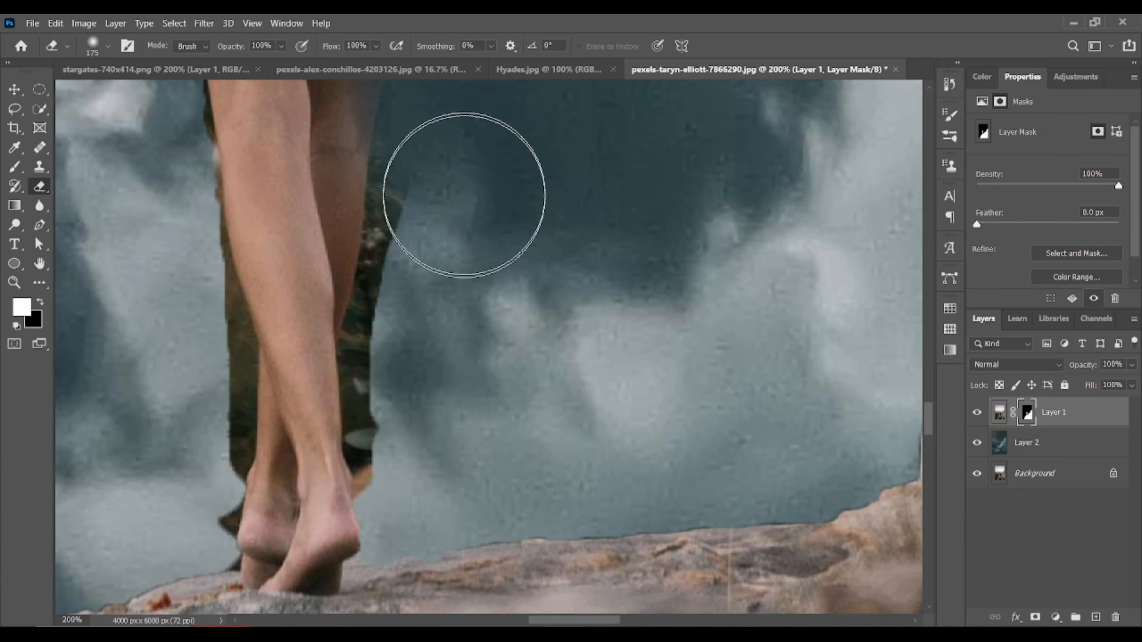
mouse_move(464, 195)
left_mouse_down()
mouse_move(442, 324)
mouse_move(426, 361)
mouse_move(431, 445)
left_mouse_up()
Reduce the eraser to 40 px and erase the leftover background along the left side of the woman's legs
scroll(171, 218, "up", 4)
key("bracketleft")
key("bracketleft")
key("bracketleft")
key("bracketleft")
key("bracketleft")
key("bracketleft")
key("bracketleft")
key("bracketleft")
key("bracketleft")
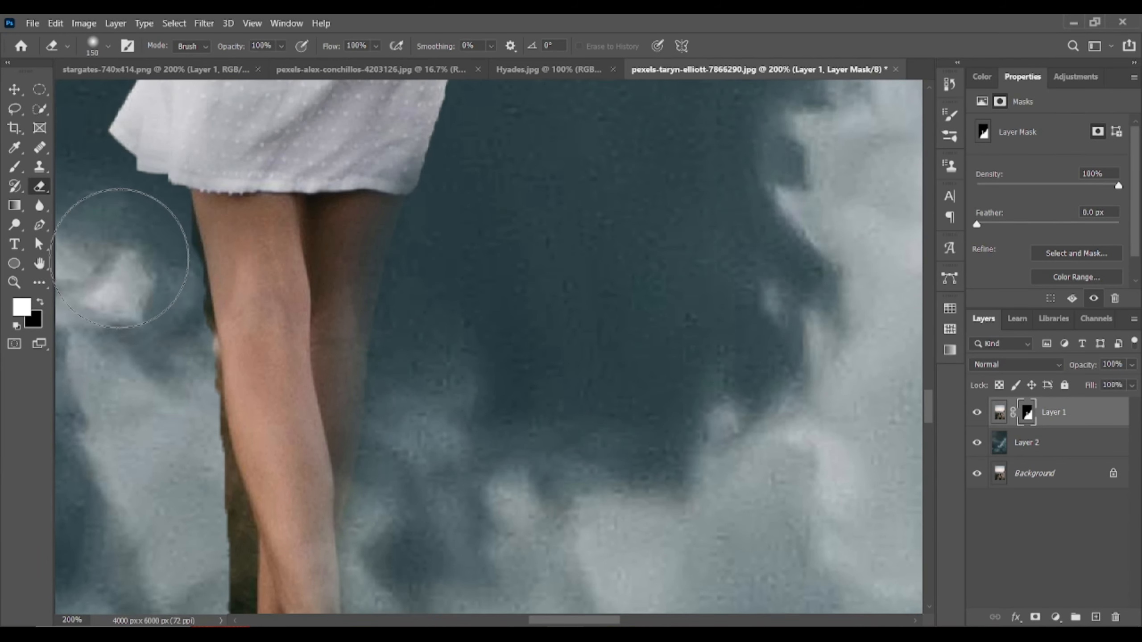
left_click_drag(179, 232, 198, 365)
scroll(168, 276, "down", 3)
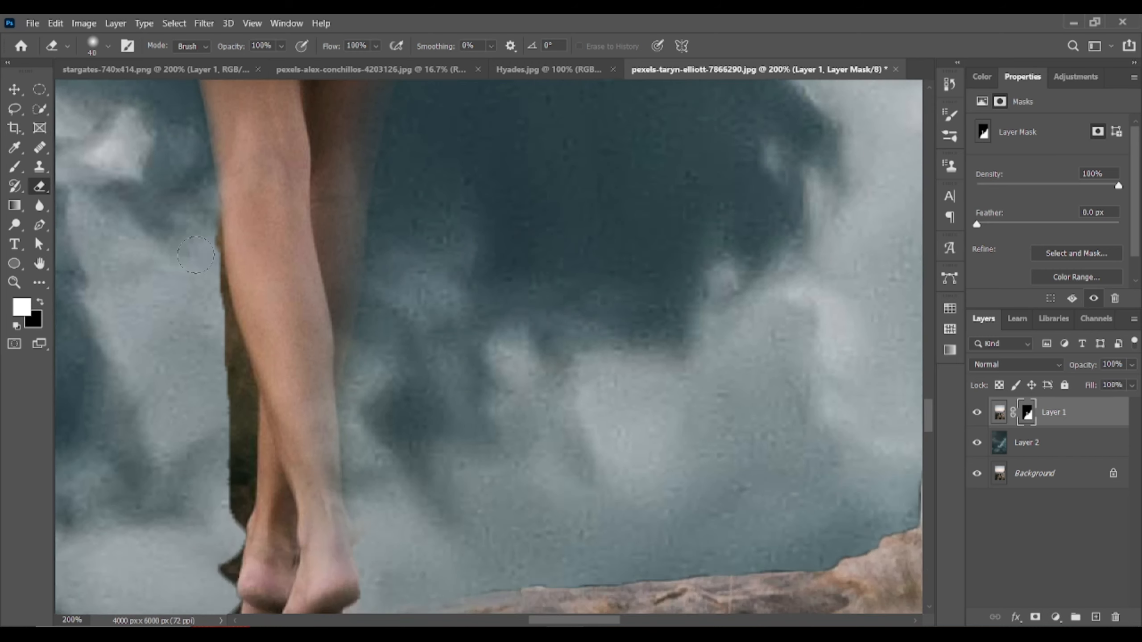
mouse_move(204, 237)
left_mouse_down()
mouse_move(205, 282)
mouse_move(239, 317)
mouse_move(236, 436)
left_mouse_up()
Erase the mask remnants around the woman's feet and along the rock's upper edge beside them
scroll(211, 283, "down", 3)
scroll(234, 405, "down", 3)
left_click_drag(245, 301, 221, 366)
scroll(207, 404, "down", 1)
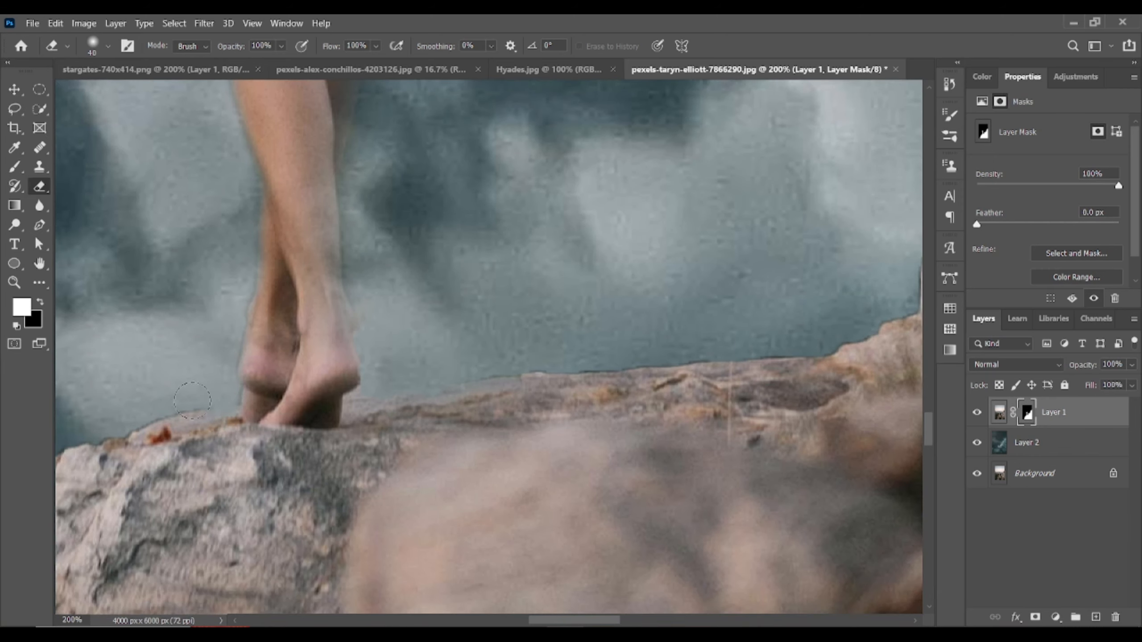
mouse_move(625, 353)
left_mouse_down()
mouse_move(790, 342)
mouse_move(901, 306)
left_mouse_up()
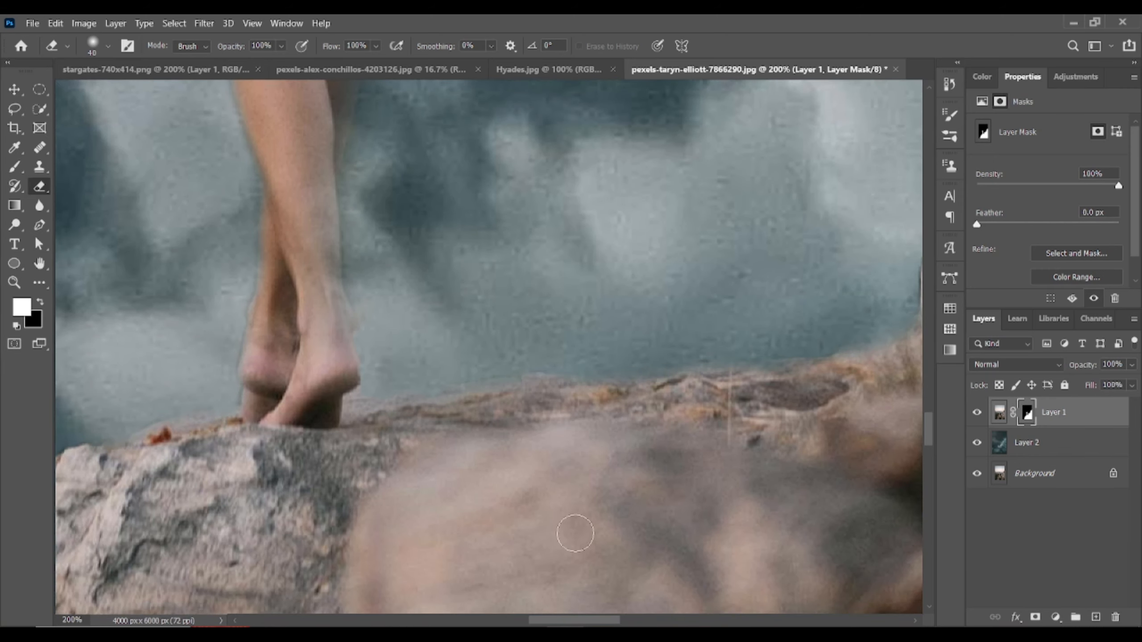
Soften the mask along the rock's left edge just below the woman's feet with the Eraser
left_click_drag(576, 619, 527, 619)
scroll(451, 291, "down", 4)
mouse_move(451, 290)
left_mouse_down()
mouse_move(492, 289)
mouse_move(482, 365)
left_mouse_up()
scroll(482, 365, "down", 6)
mouse_move(499, 97)
left_mouse_down()
mouse_move(469, 176)
mouse_move(345, 354)
mouse_move(158, 466)
left_mouse_up()
scroll(158, 466, "down", 6)
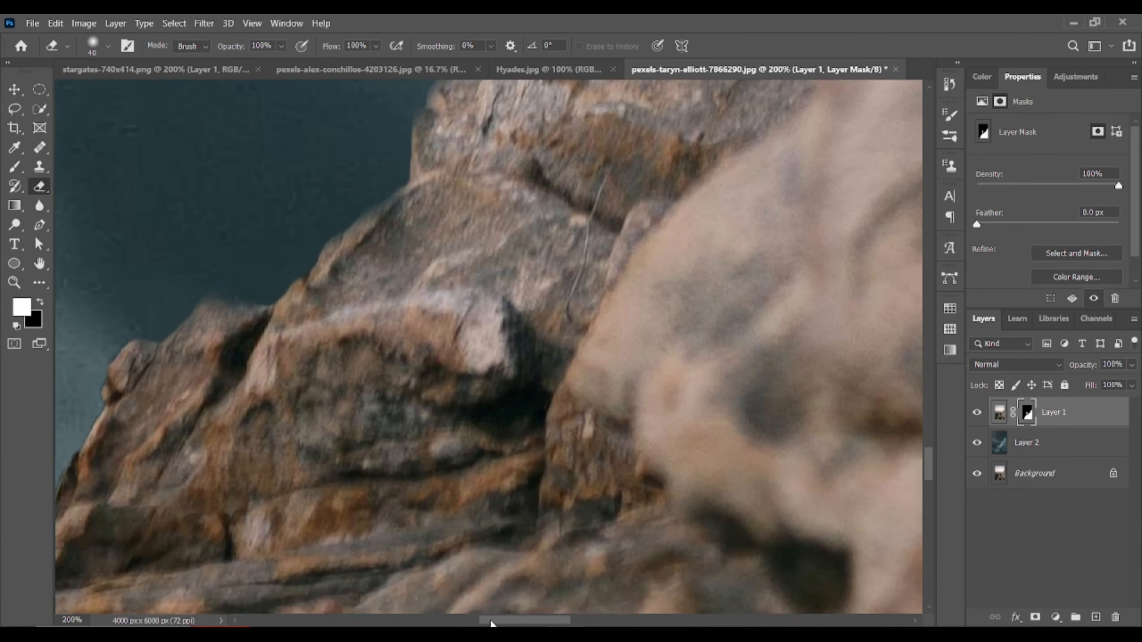
mouse_move(414, 186)
left_mouse_down()
mouse_move(377, 300)
mouse_move(285, 425)
left_mouse_up()
scroll(285, 425, "down", 6)
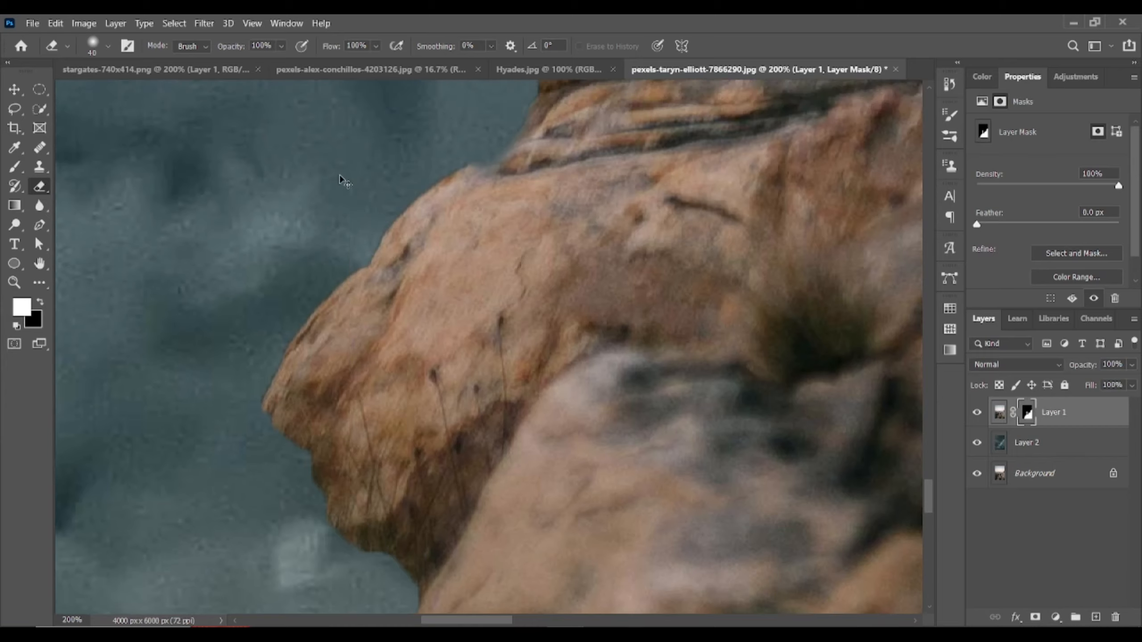
Continue erasing the mask fringe along the lower left edge of the rock down towards the image's bottom
mouse_move(432, 184)
left_mouse_down()
mouse_move(284, 329)
mouse_move(338, 546)
left_mouse_up()
scroll(337, 546, "down", 10)
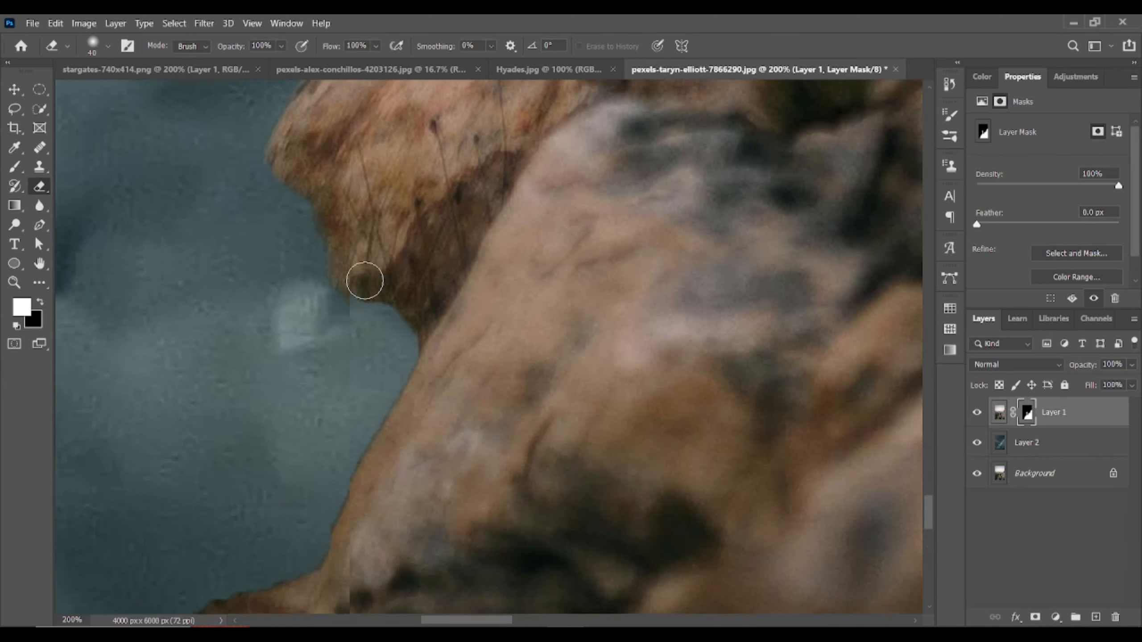
scroll(398, 218, "up", 1)
left_click_drag(399, 218, 214, 476)
scroll(215, 477, "down", 7)
scroll(431, 518, "left", 9)
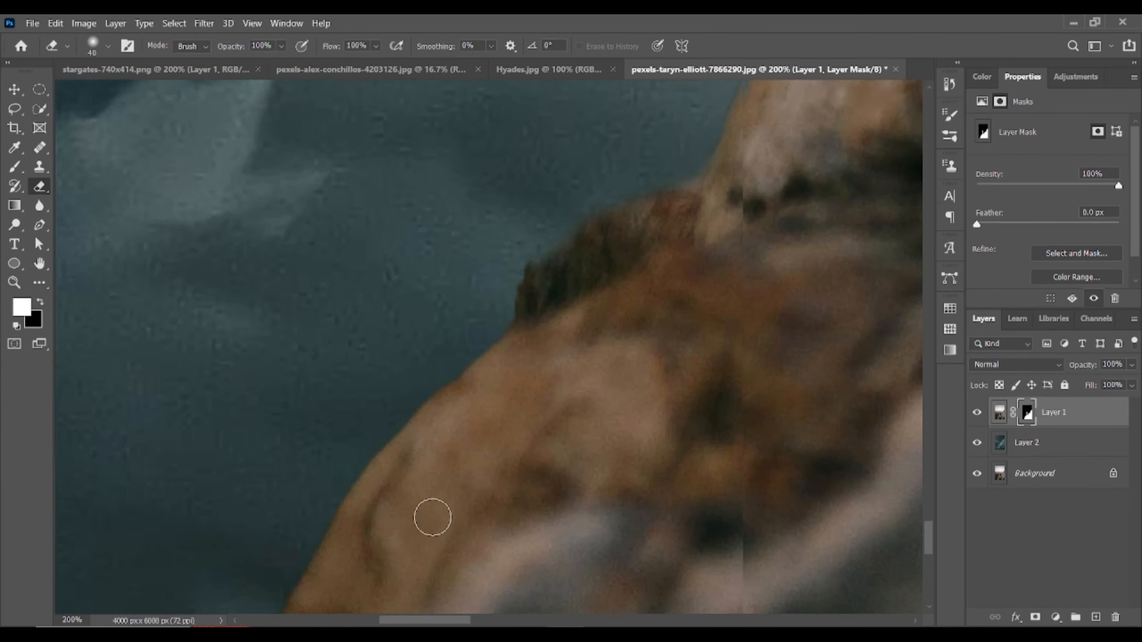
key("ctrl+minus")
key("ctrl+minus")
left_click_drag(487, 330, 418, 422)
key("ctrl+minus")
key("ctrl+minus")
key("ctrl+minus")
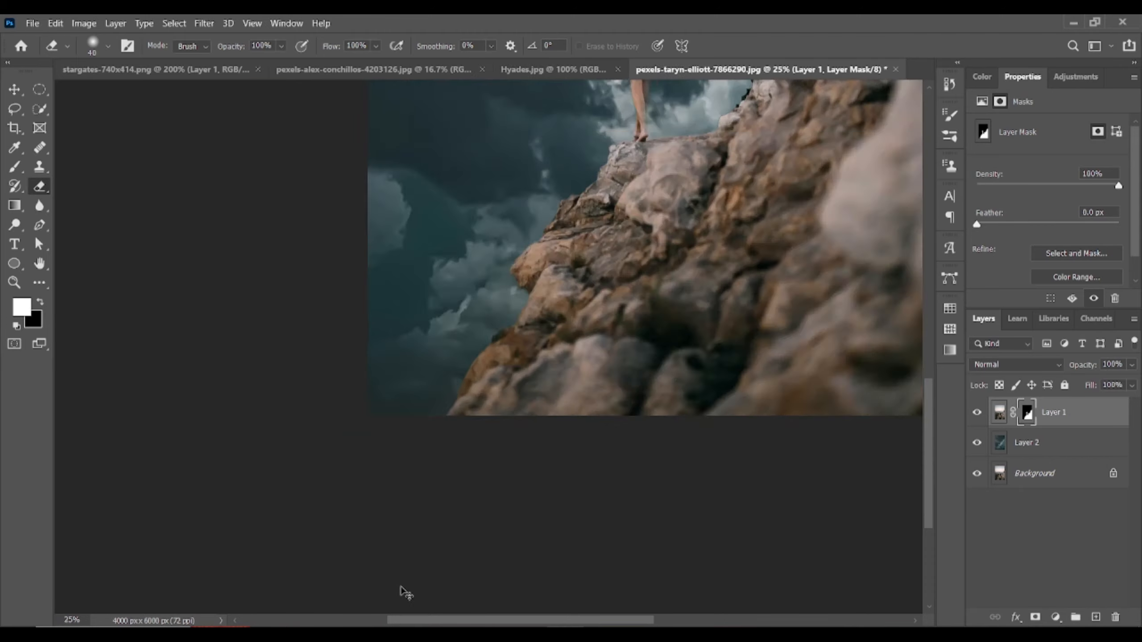
Erase the bright sky fringe and leftover background along the edges of the right-hand rocks and upper cliff
key("ctrl+plus")
key("ctrl+plus")
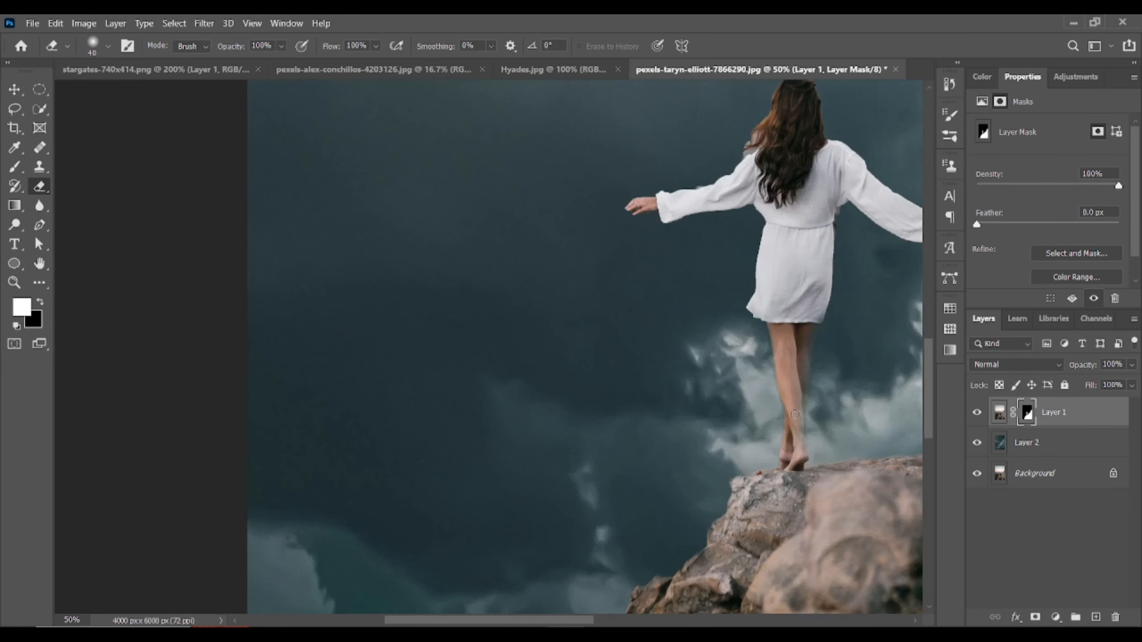
scroll(612, 498, "right", 10)
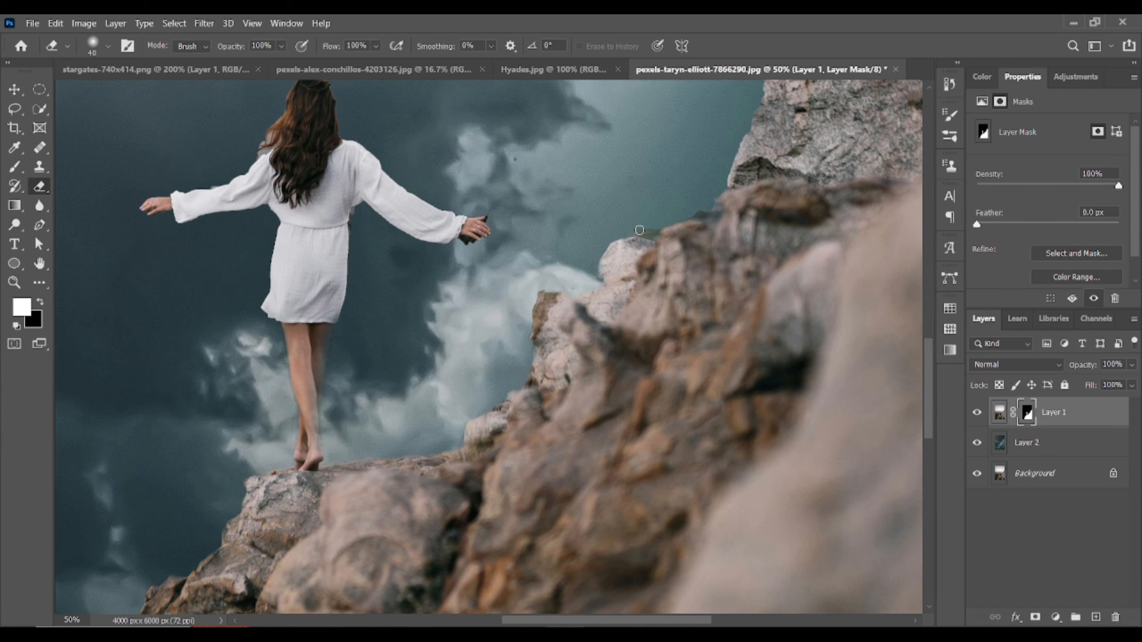
scroll(713, 214, "up", 5)
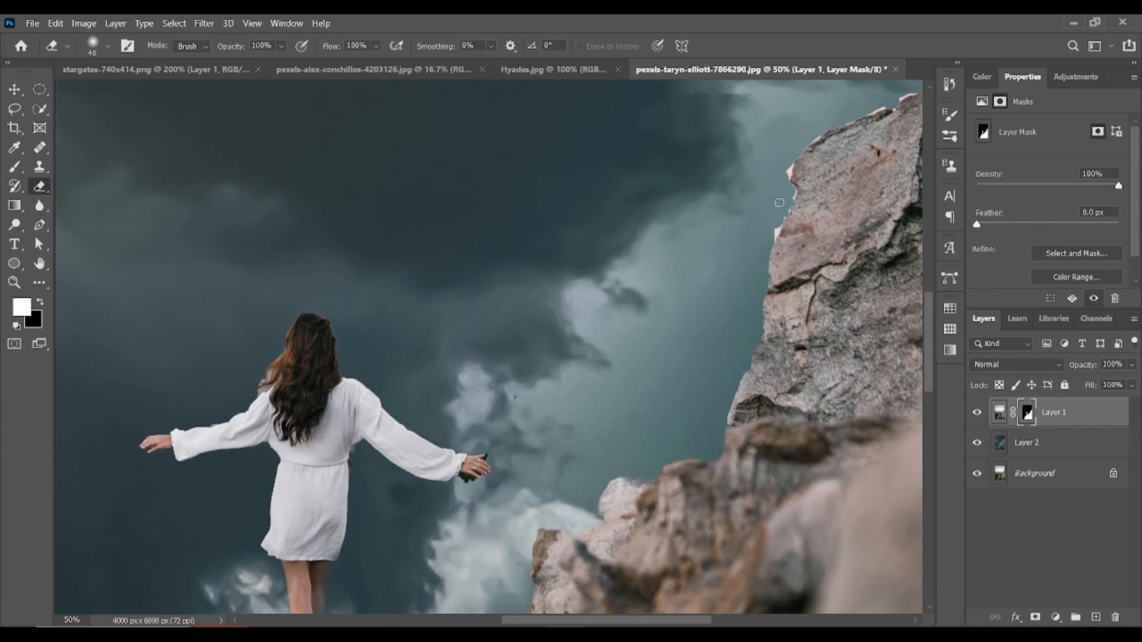
left_click_drag(764, 343, 773, 262)
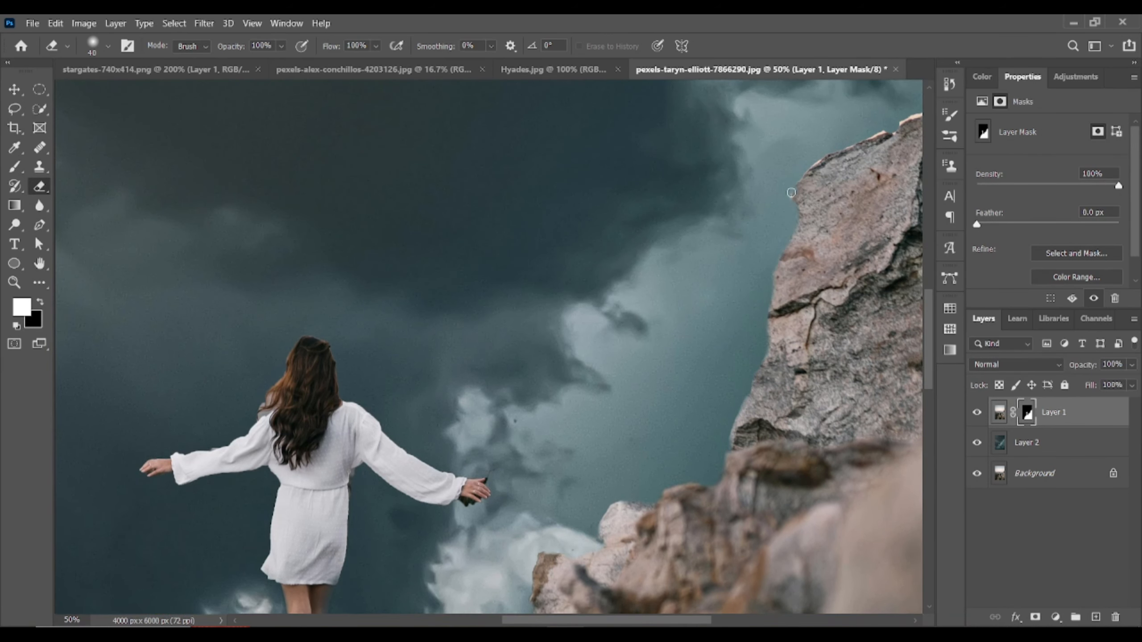
scroll(792, 185, "up", 2)
scroll(909, 188, "right", 1)
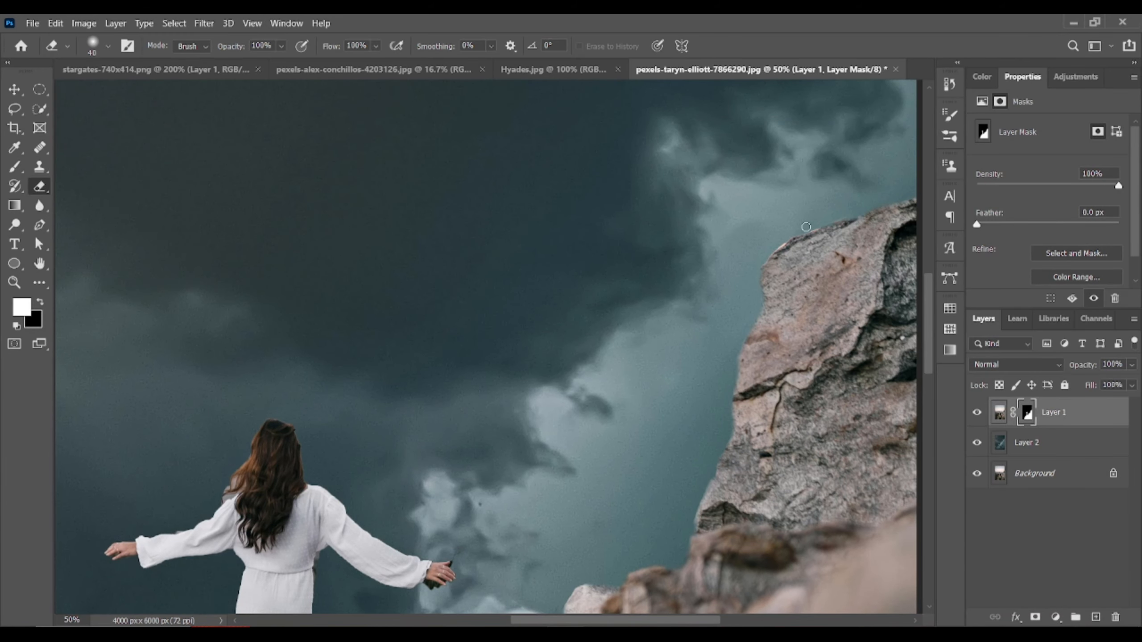
Erase the leftover background around the woman's right hand and beneath her right arm at the waist
left_click_drag(645, 623, 614, 623)
scroll(562, 450, "down", 2)
key("ctrl+plus")
key("ctrl+plus")
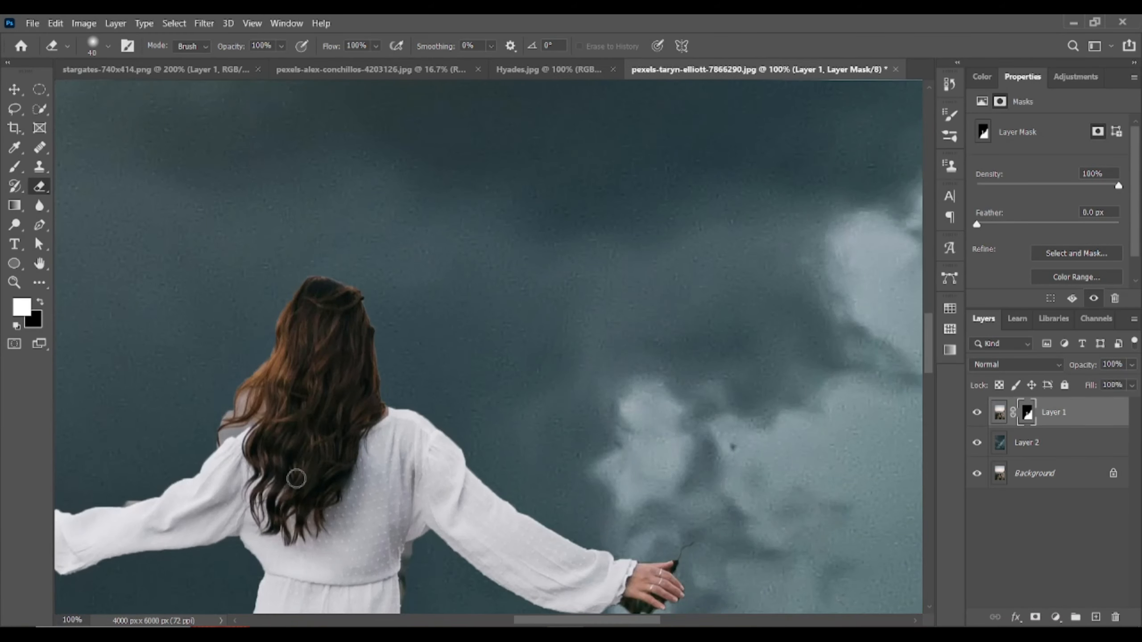
scroll(296, 476, "down", 4)
mouse_move(414, 431)
left_mouse_down()
mouse_move(410, 477)
mouse_move(412, 428)
left_mouse_up()
mouse_move(638, 491)
left_mouse_down()
mouse_move(612, 496)
mouse_move(632, 491)
left_mouse_up()
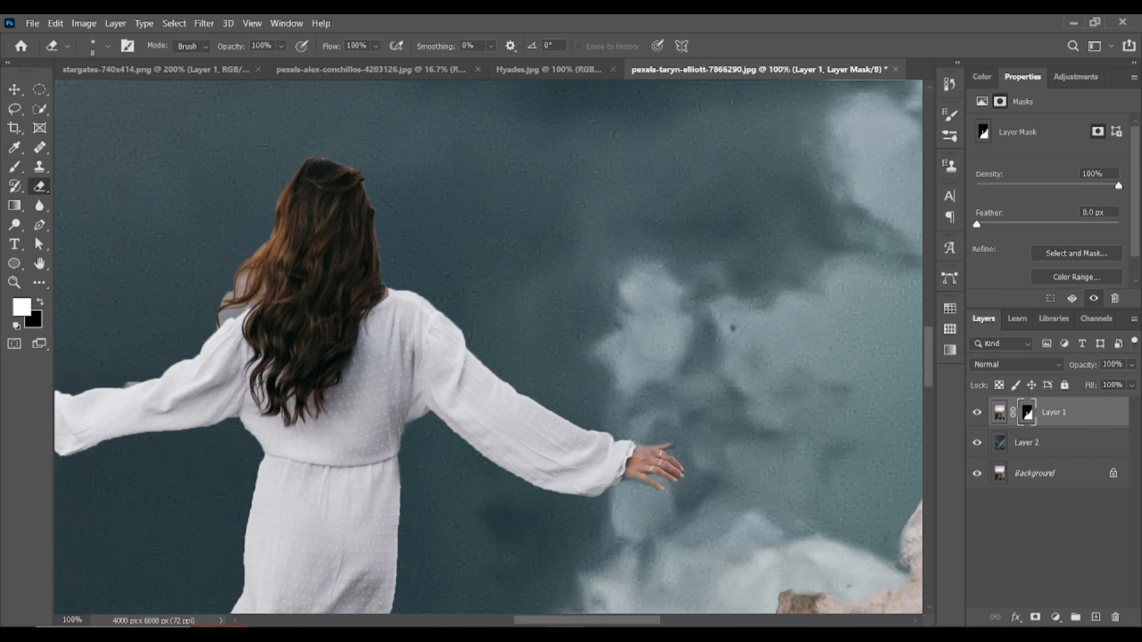
Erase the grey background patch between the woman's lower hair strands and her left shoulder on the layer mask
left_click_drag(595, 620, 518, 621)
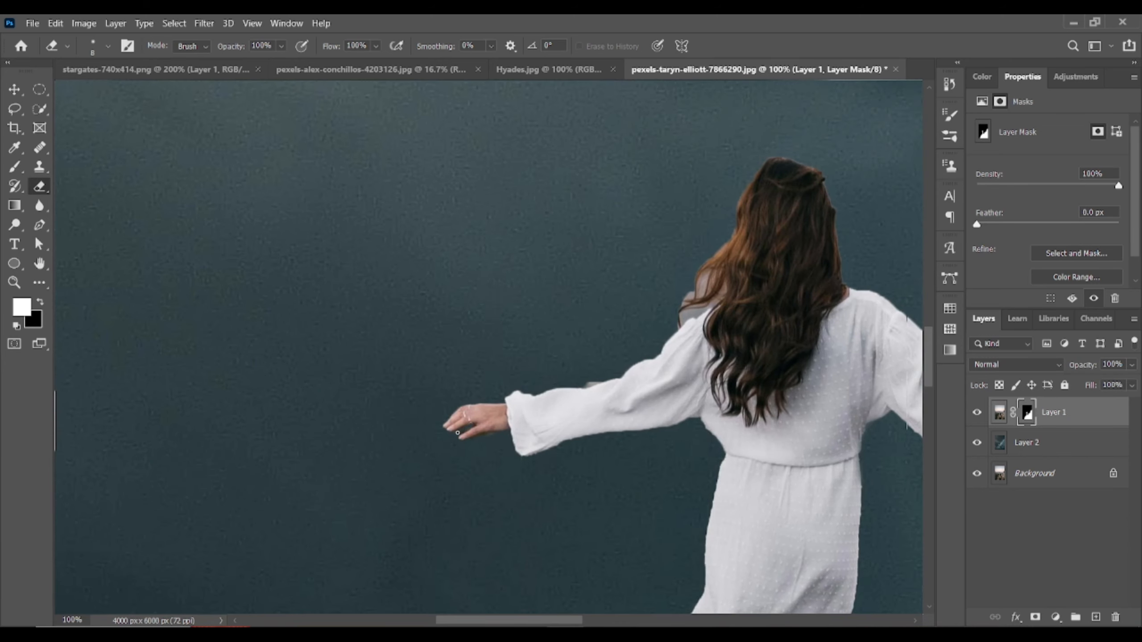
scroll(468, 442, "up", 3)
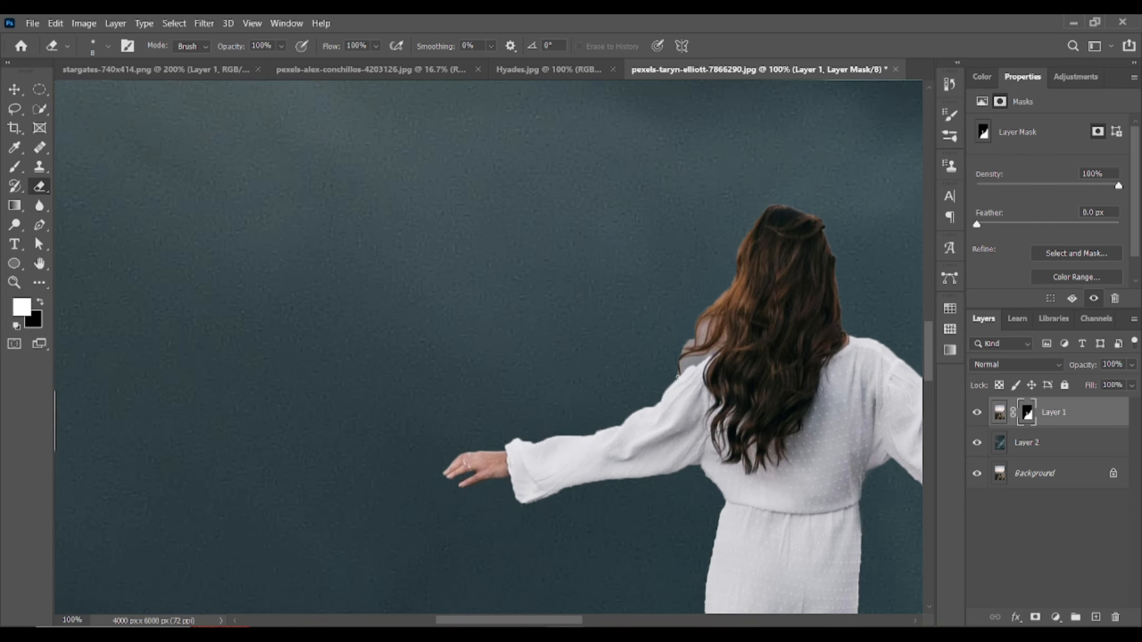
scroll(644, 402, "up", 2)
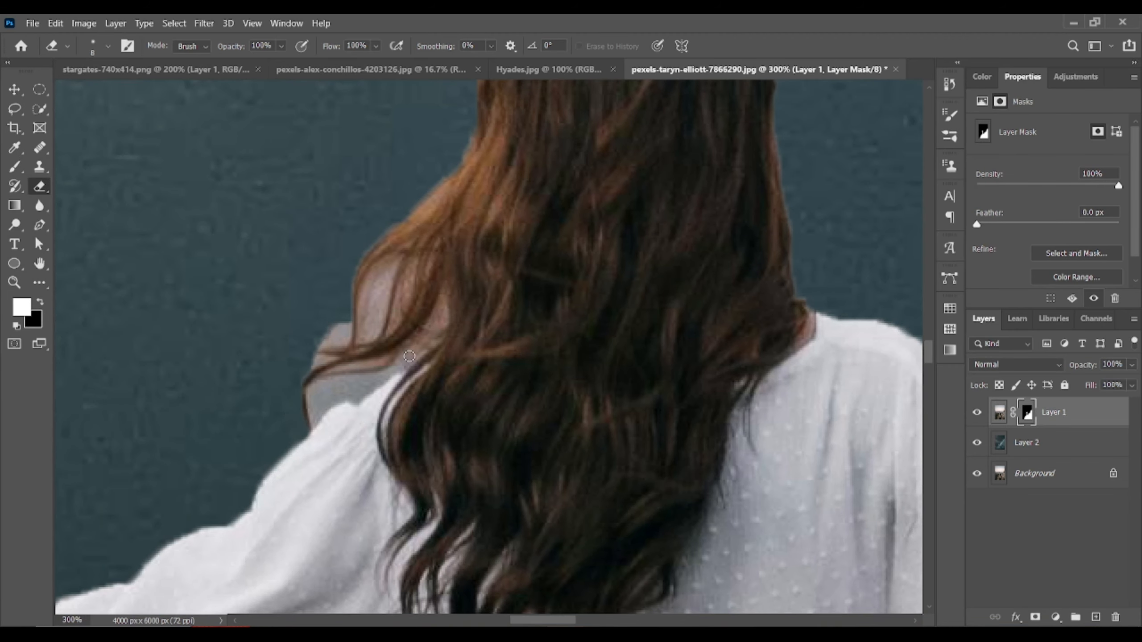
mouse_move(409, 357)
left_mouse_down()
mouse_move(320, 413)
mouse_move(310, 398)
mouse_move(373, 377)
mouse_move(323, 395)
left_mouse_up()
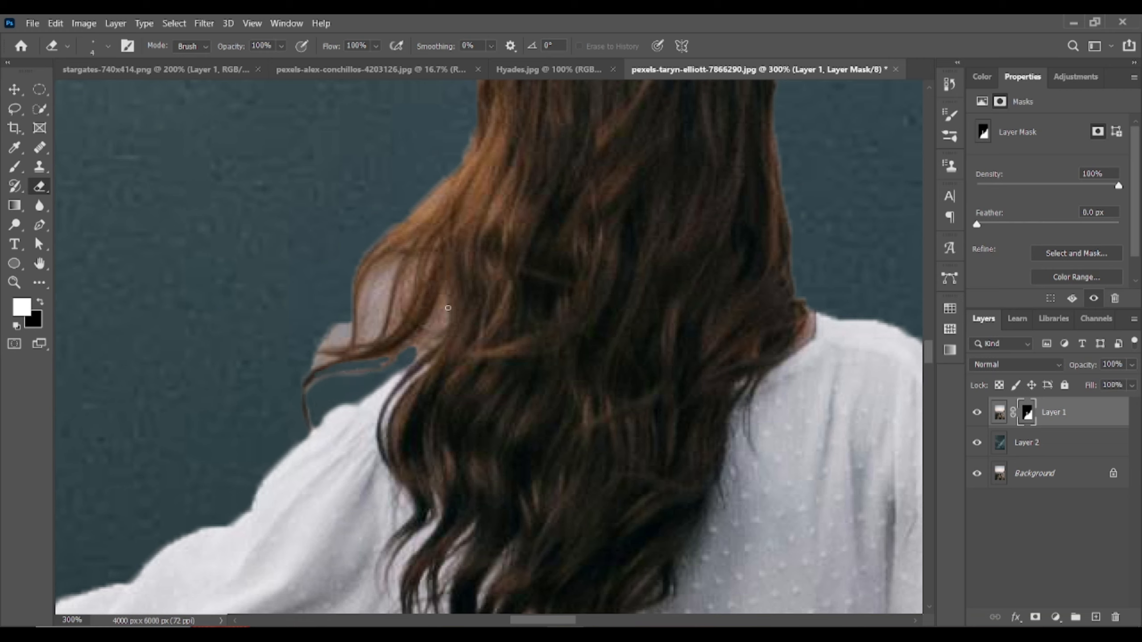
Erase the leftover background between the loose hair strands above the woman's left shoulder with a small Eraser
left_click_drag(448, 308, 414, 345)
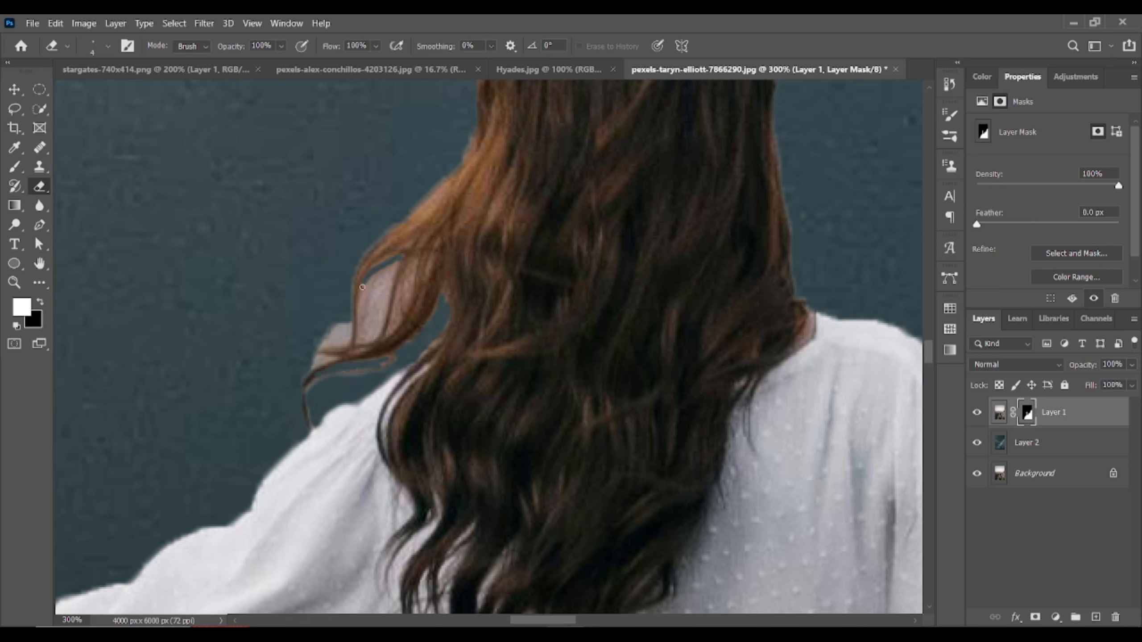
left_click_drag(362, 286, 356, 343)
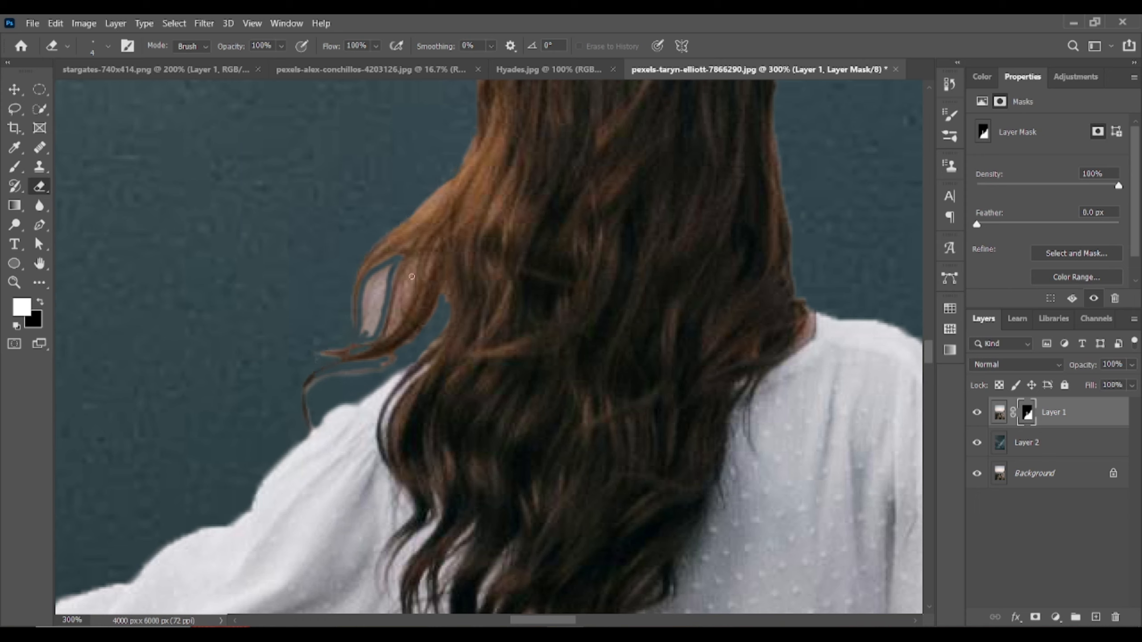
left_click_drag(418, 271, 389, 327)
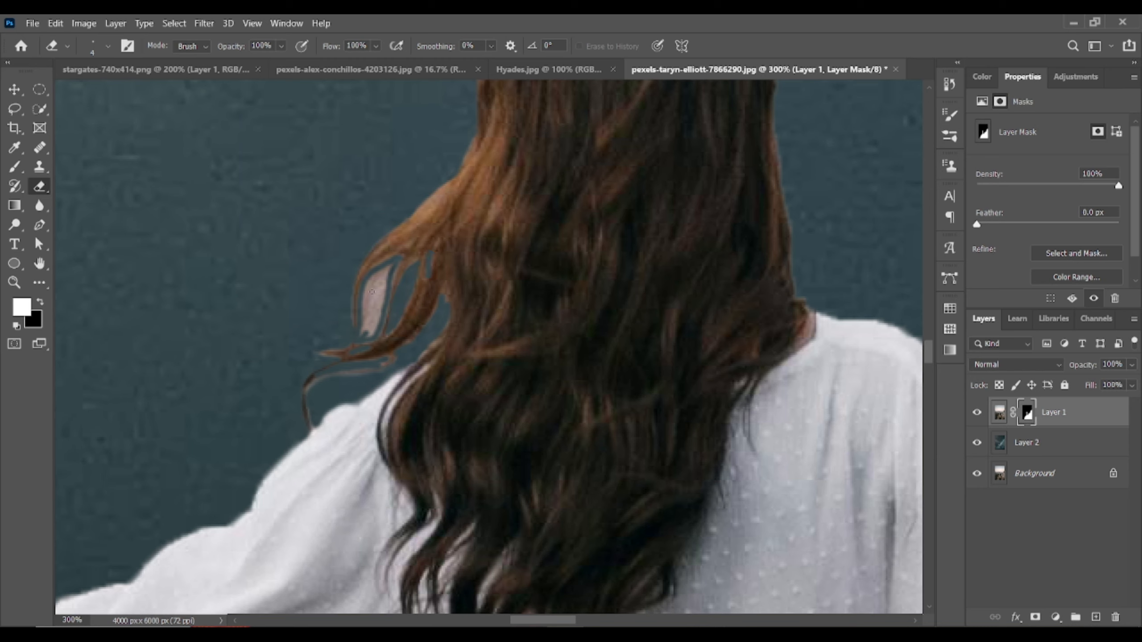
mouse_move(382, 273)
left_mouse_down()
mouse_move(374, 315)
mouse_move(366, 286)
left_mouse_up()
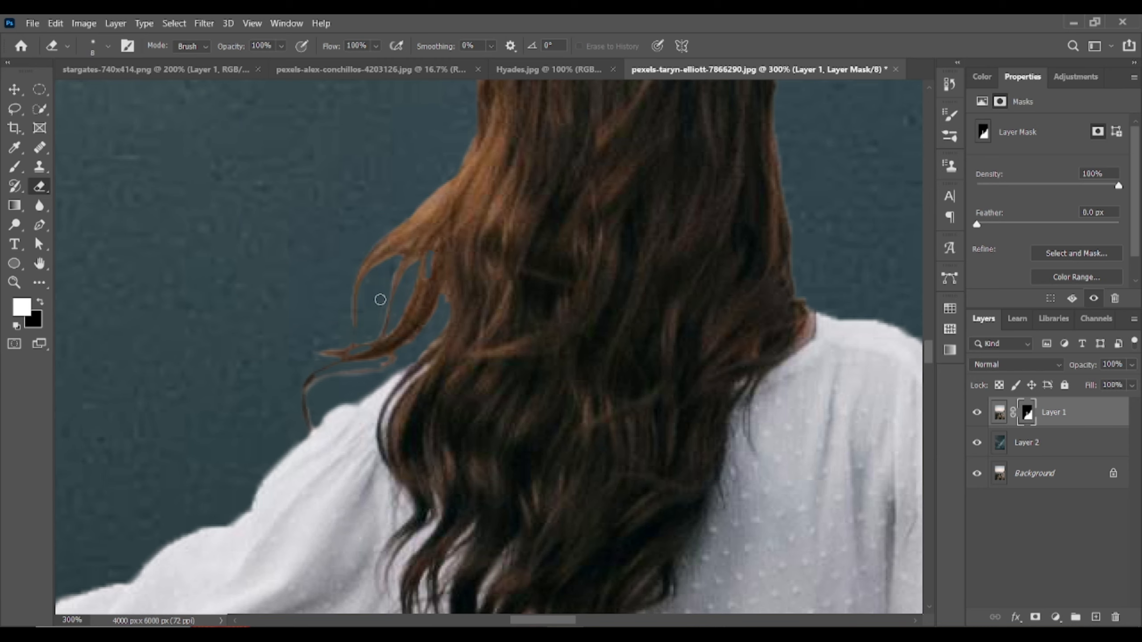
scroll(504, 356, "up", 6)
left_click_drag(682, 321, 625, 305)
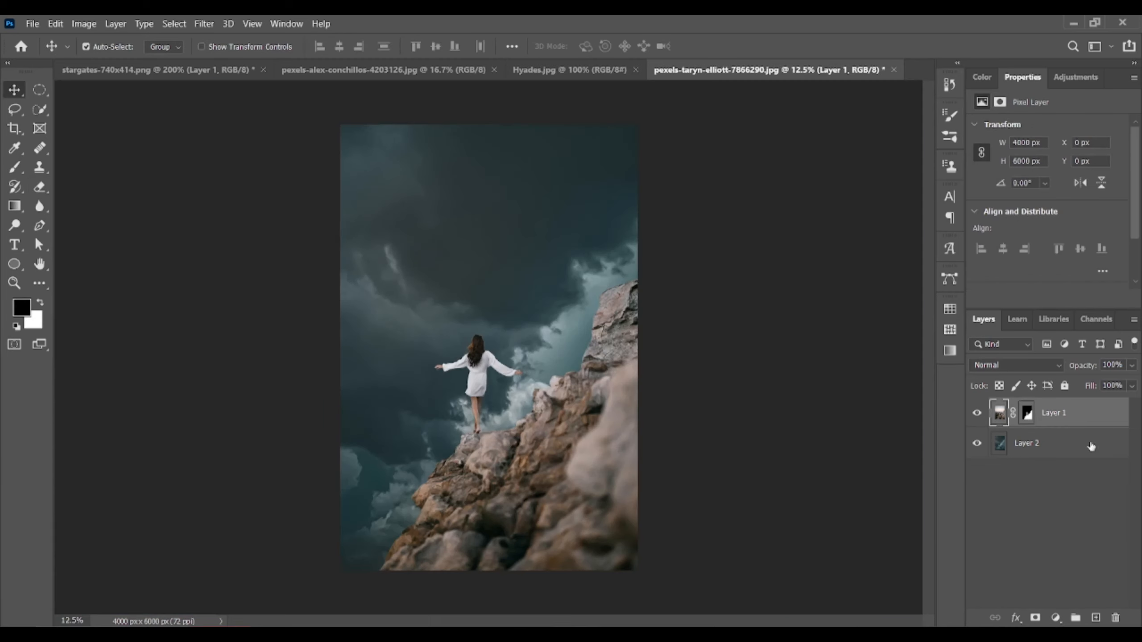
Add a Levels adjustment clipped to the sky layer, with midtones 0.86 and output white 208
left_click(1034, 442)
left_click(1054, 617)
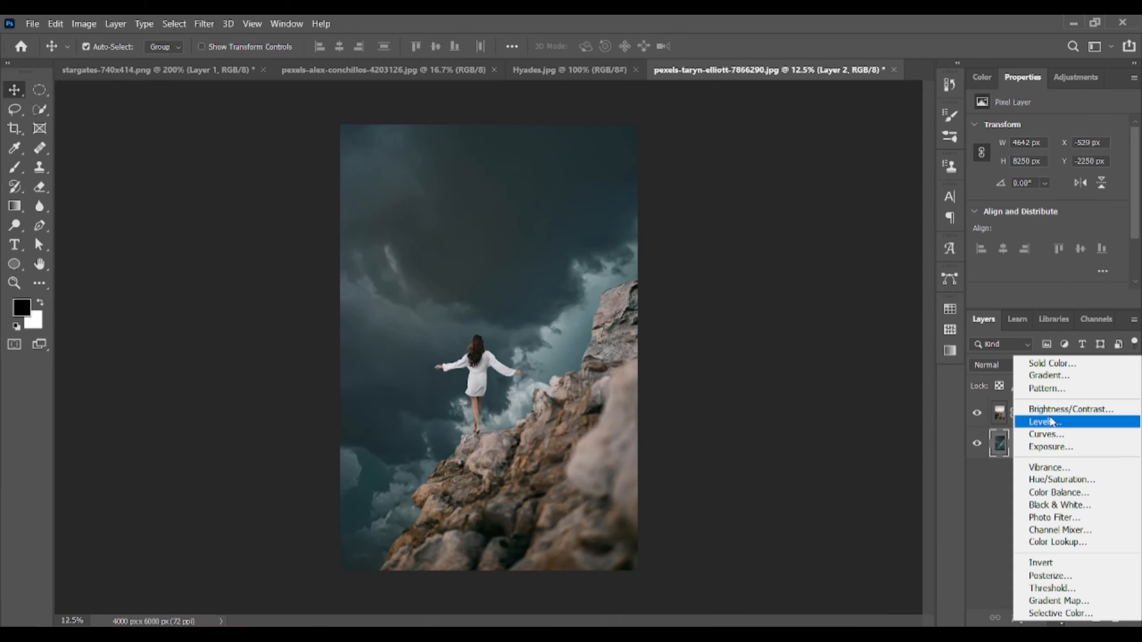
left_click(1034, 423)
scroll(1057, 203, "down", 1)
left_click_drag(1059, 198, 1065, 198)
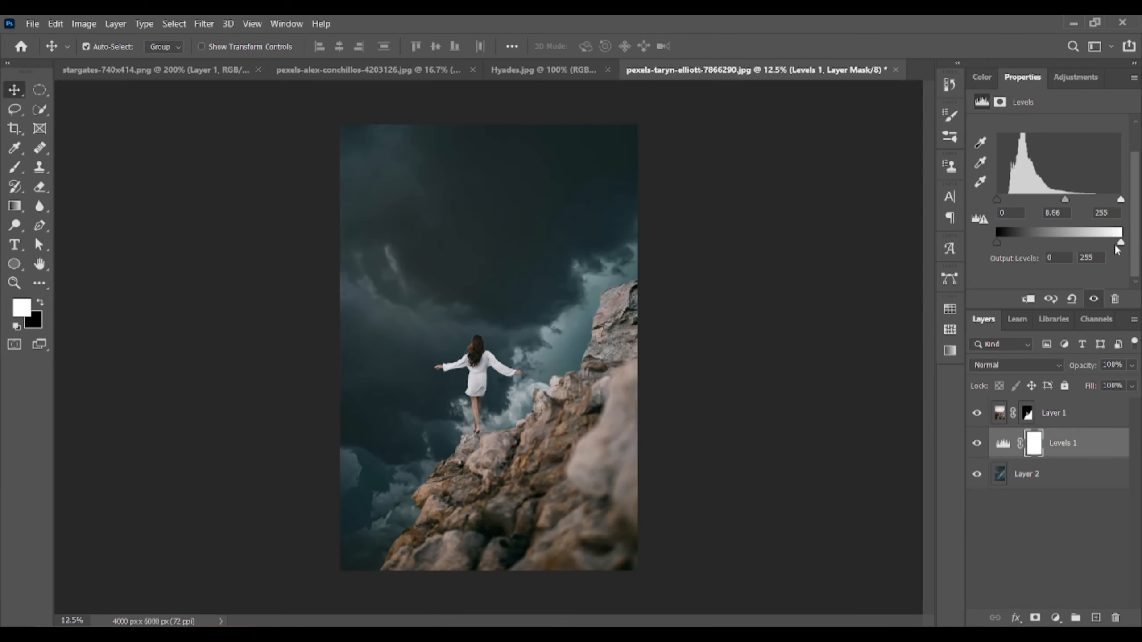
left_click_drag(1120, 242, 1103, 243)
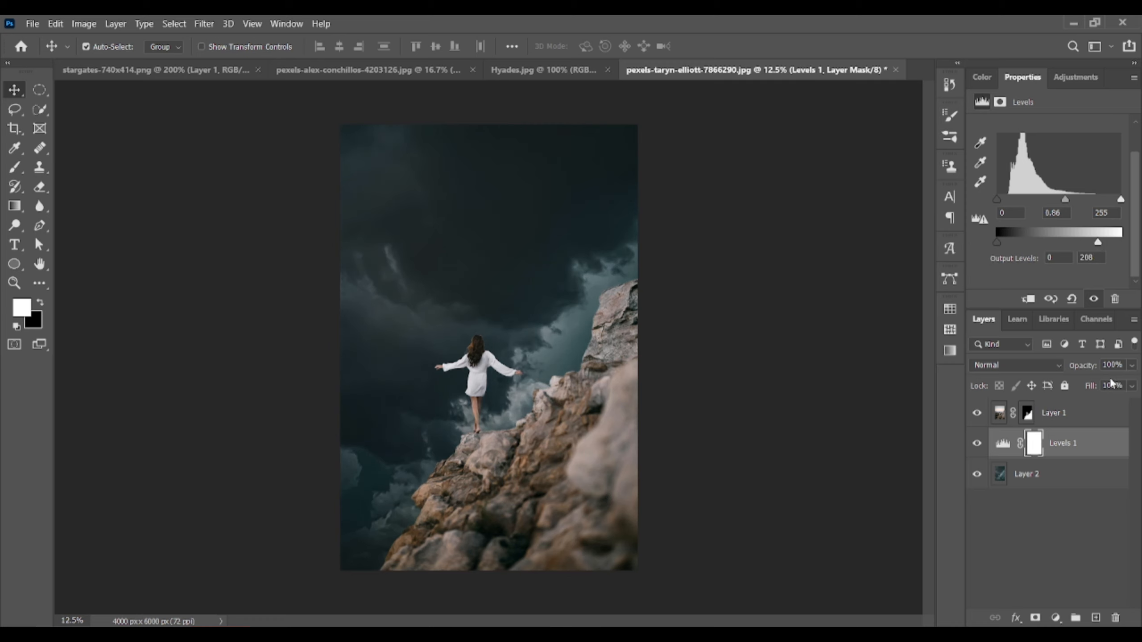
right_click(1032, 435)
left_click(897, 285)
Erase the sky's Levels mask over the upper sky and around the woman with a very large soft Eraser
key("e")
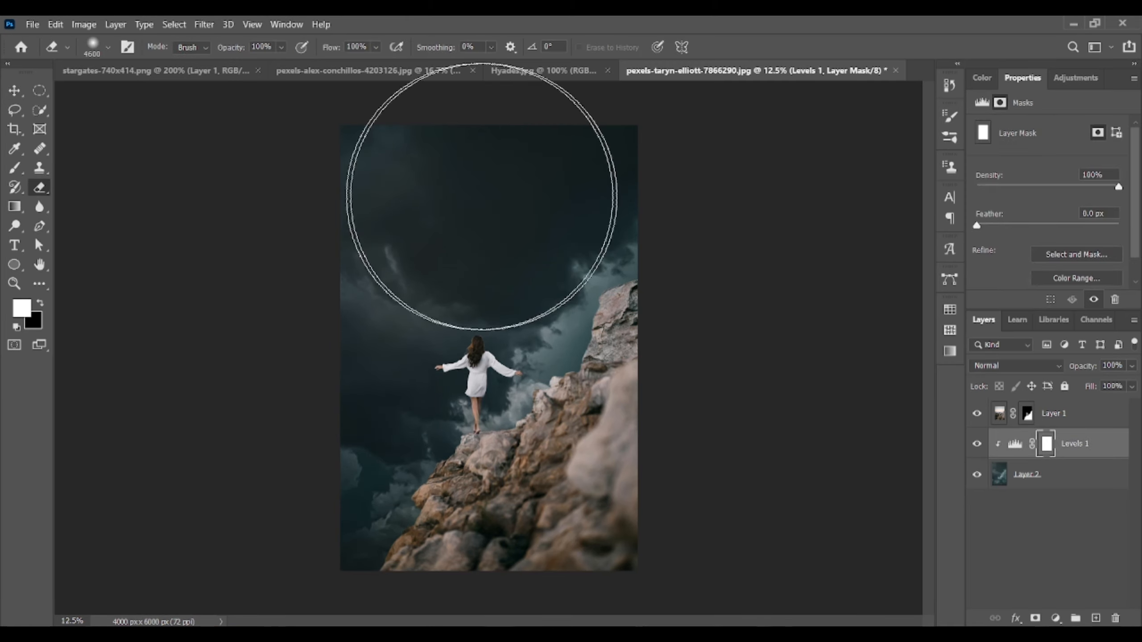
left_click(492, 241)
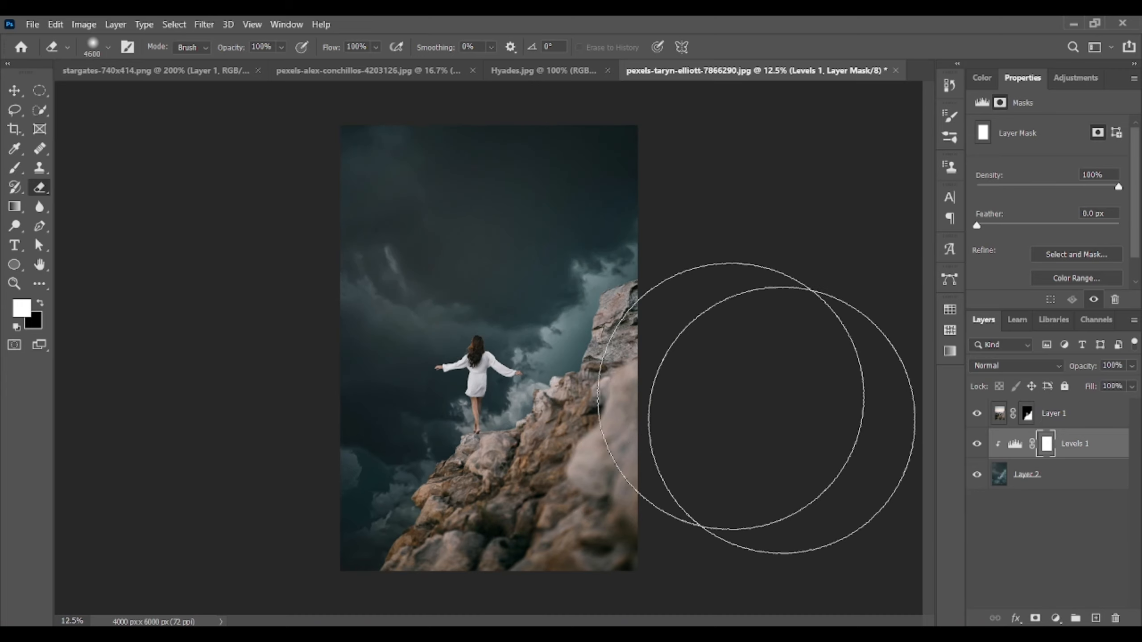
left_click(550, 306)
left_click(437, 372)
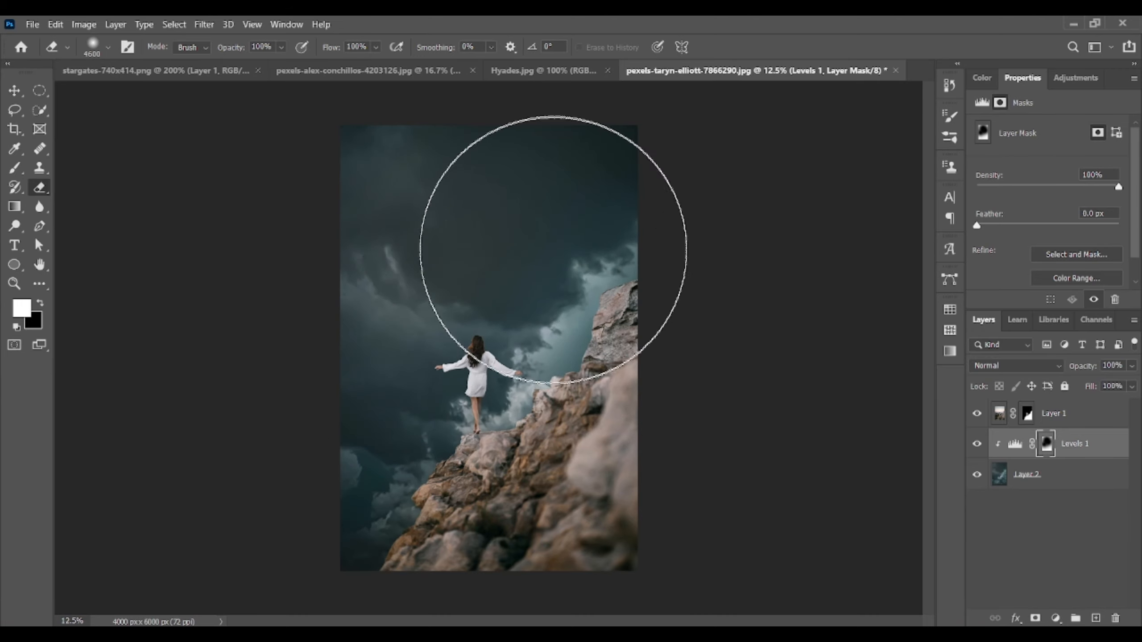
left_click(560, 168)
key("v")
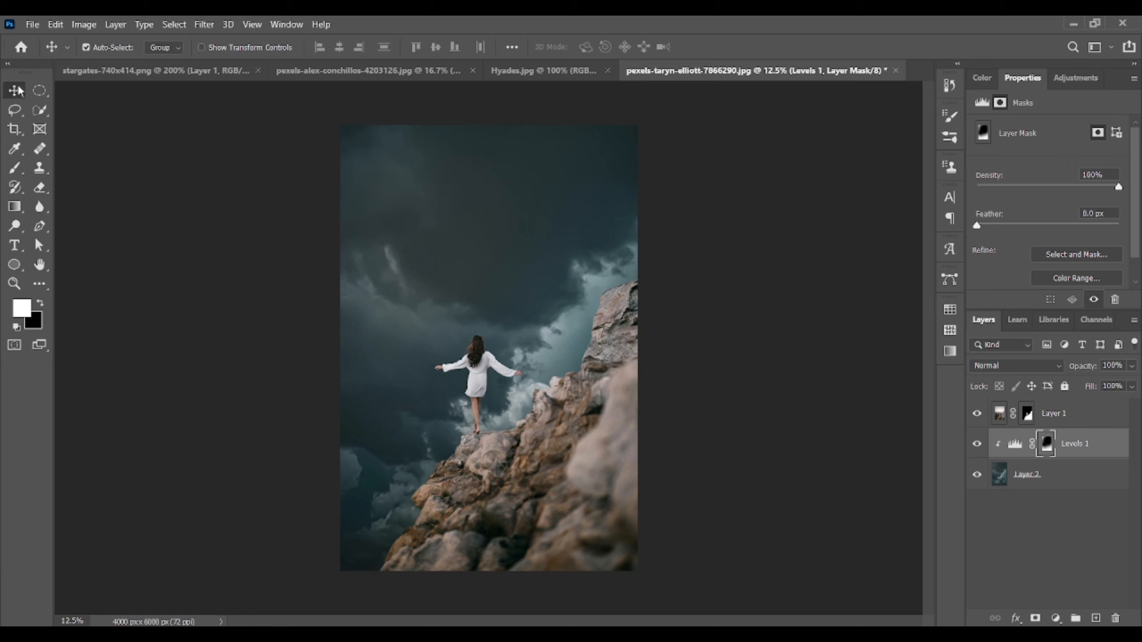
Add a Color Balance adjustment above the woman-and-rocks layer with midtones at cyan-red -18, magenta-green -19 and yellow-blue +12
left_click(1056, 418)
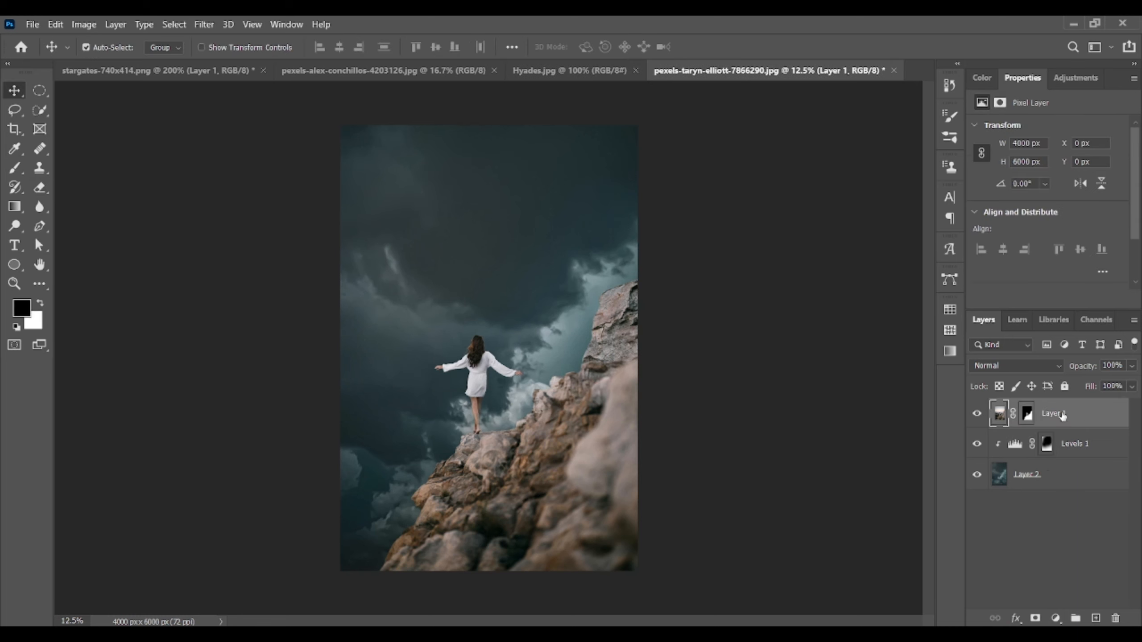
left_click(1055, 618)
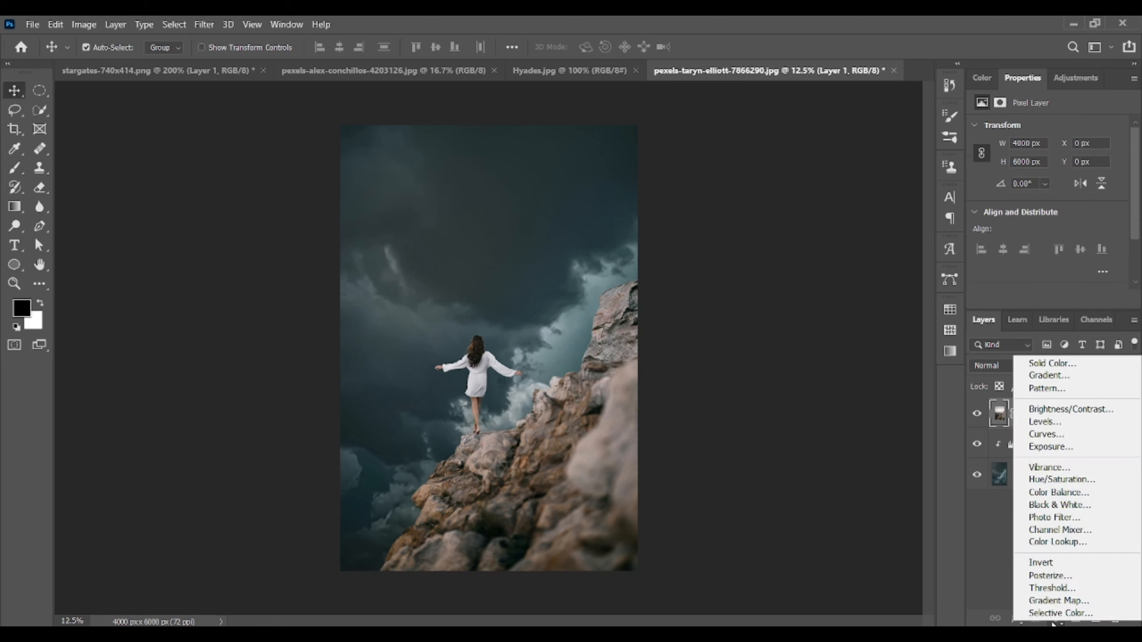
left_click(1057, 491)
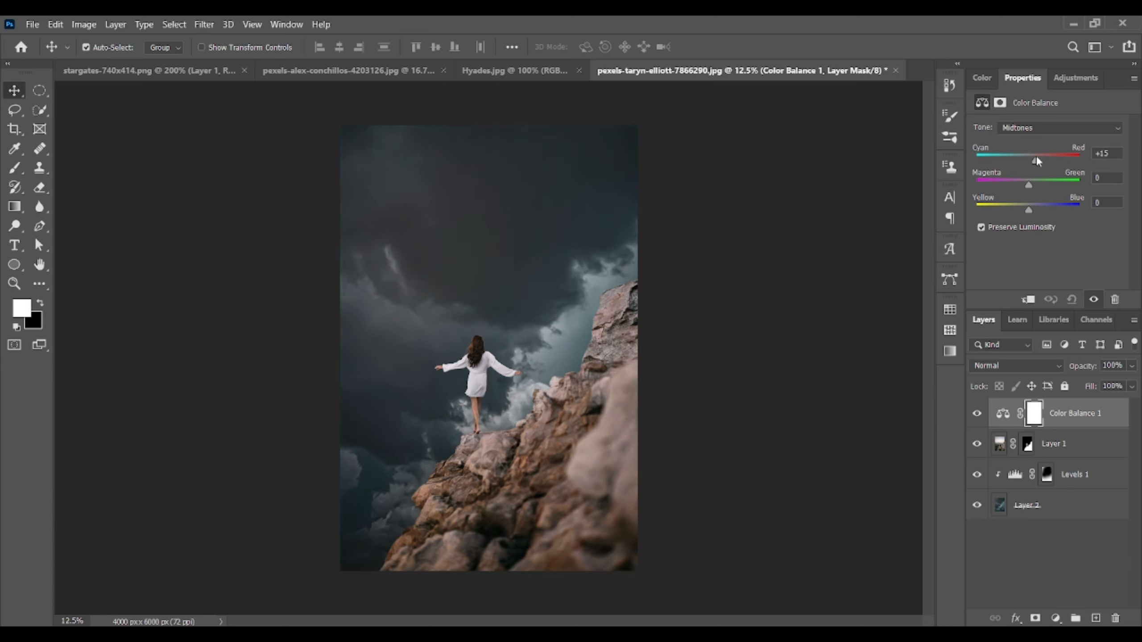
left_click_drag(1036, 156, 1036, 211)
Add a Levels adjustment above the Color Balance and set its output white to 194
left_click(1055, 618)
left_click(1034, 420)
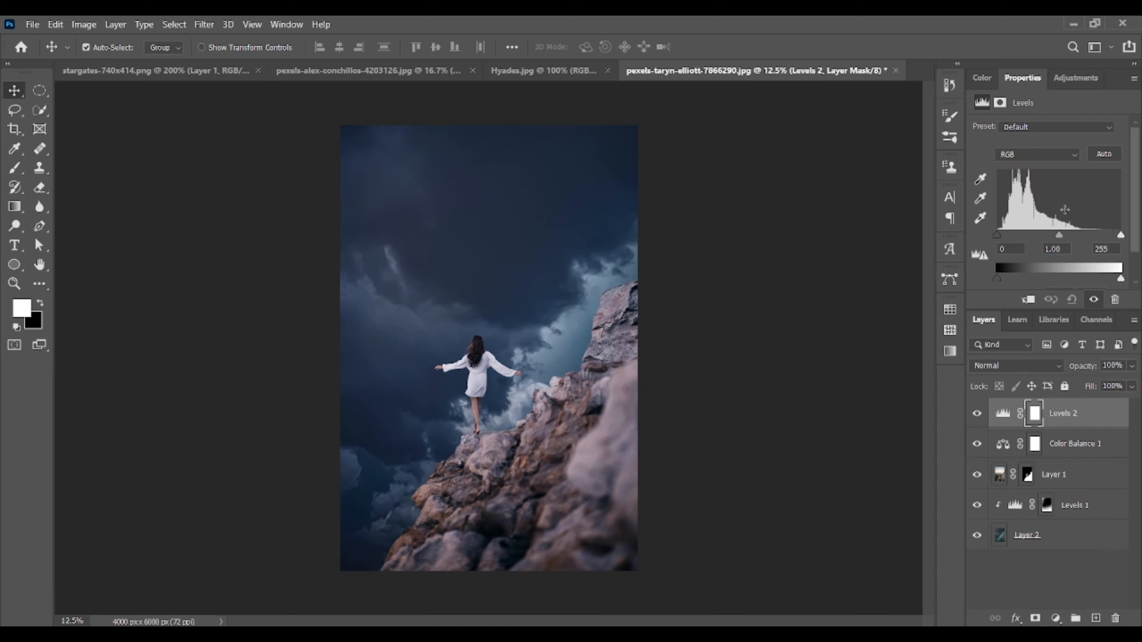
left_click_drag(1121, 243, 1095, 244)
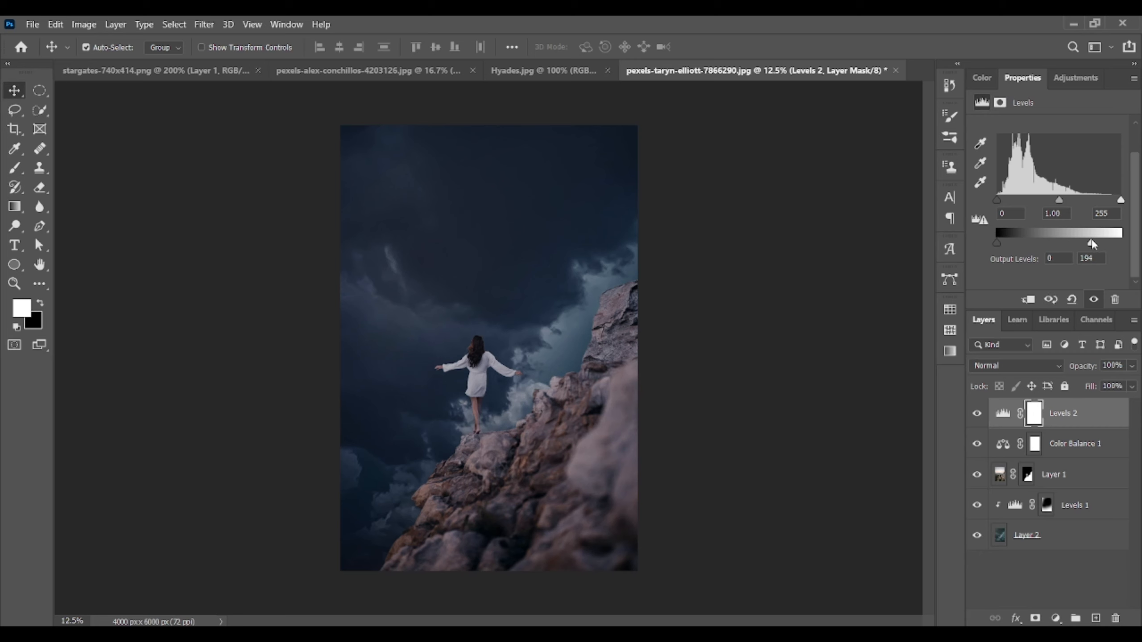
Clip the new Levels and Color Balance adjustments to the woman-and-rocks layer
right_click(1078, 412)
left_click(899, 286)
right_click(1056, 443)
left_click(895, 286)
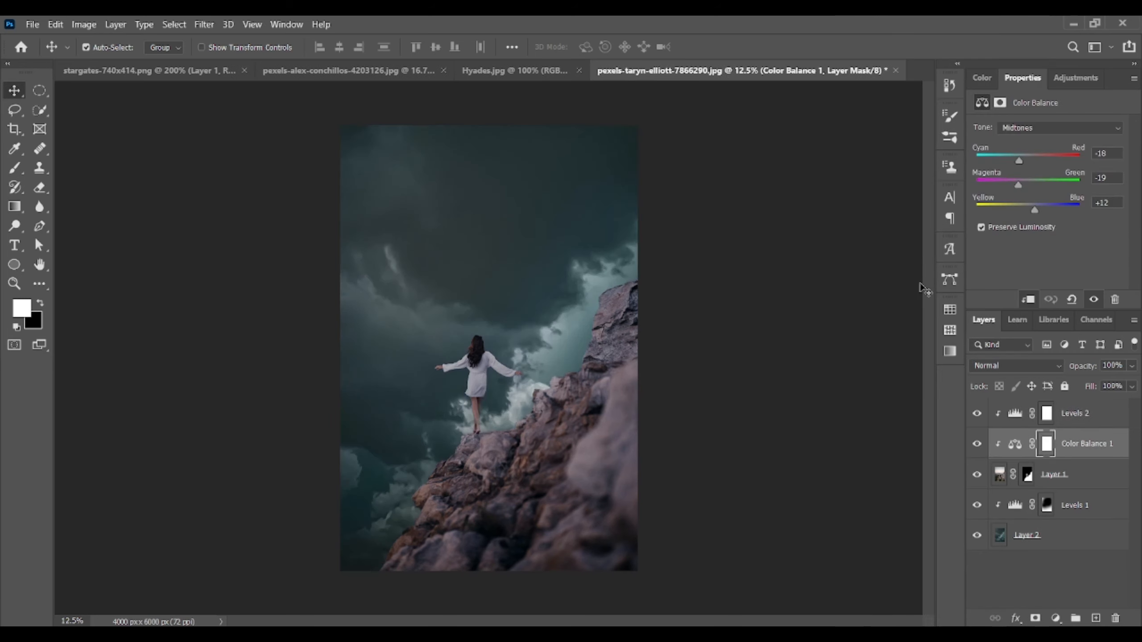
Darken the woman and rocks in the upper Levels with midtones 0.84, input white 249, output black 9 and a lower output white
left_click(1070, 420)
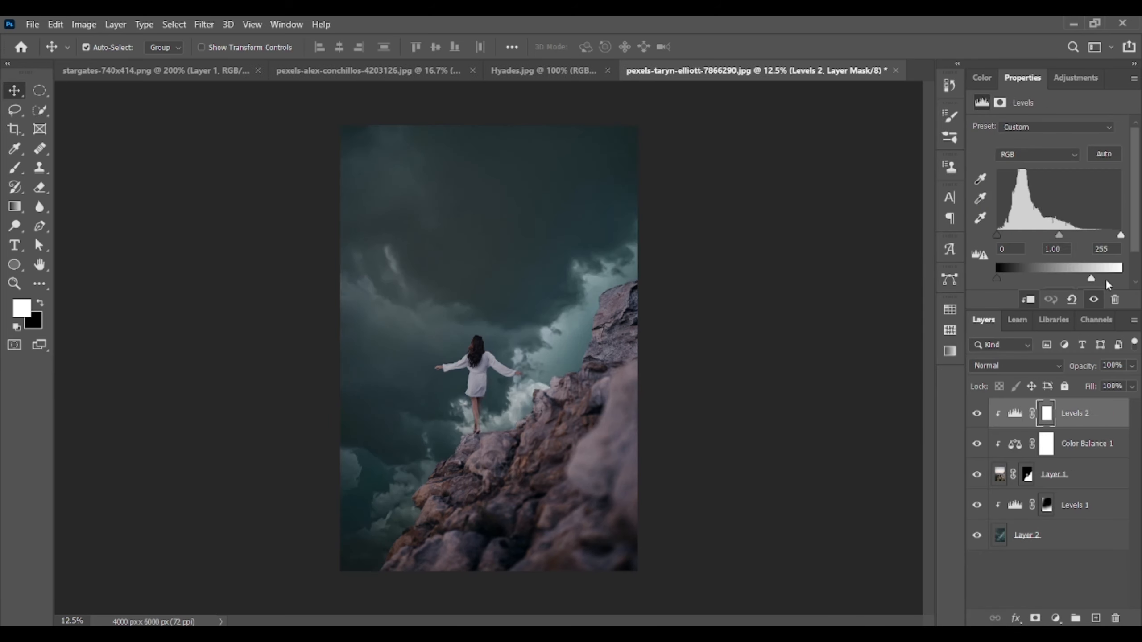
scroll(1001, 254, "down", 1)
left_click_drag(1094, 243, 1067, 251)
left_click_drag(1063, 202, 1068, 210)
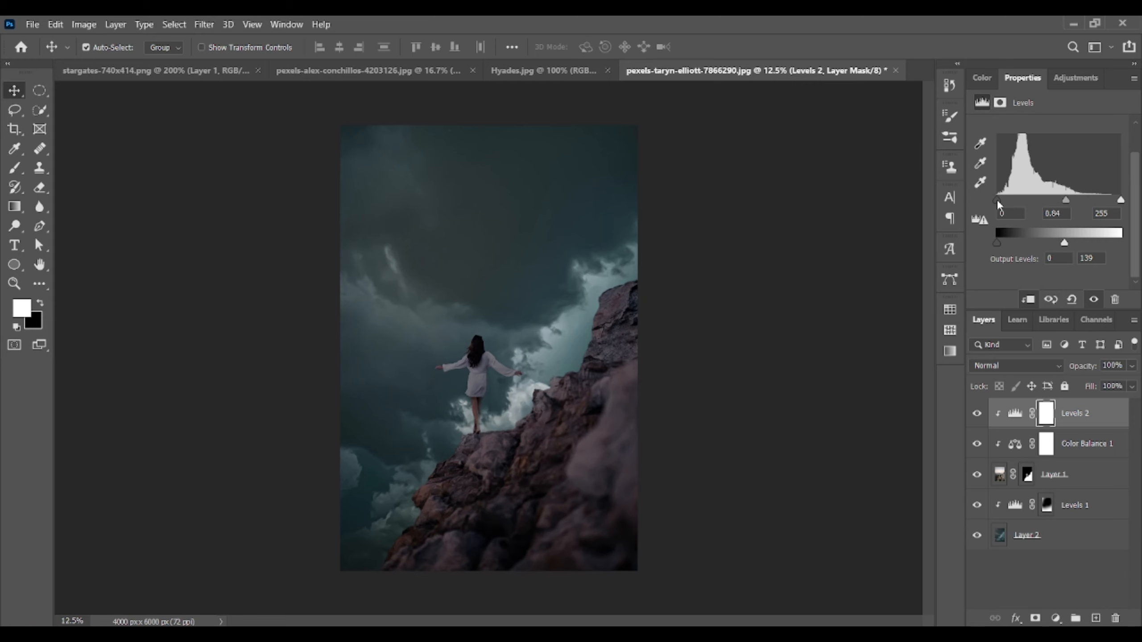
left_click_drag(1121, 200, 1118, 201)
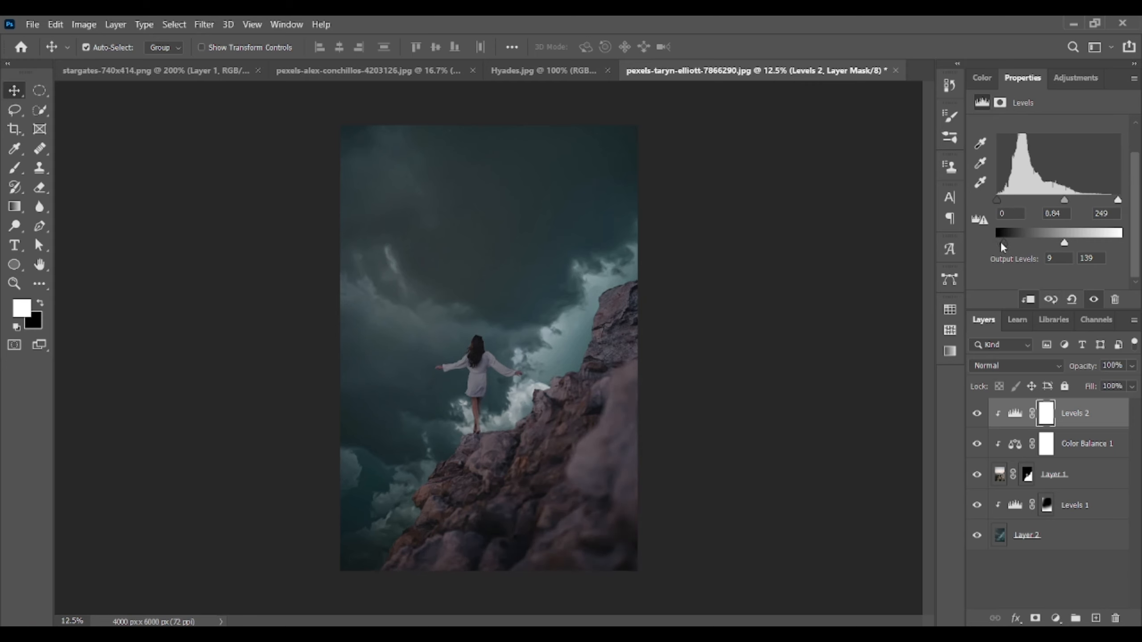
left_click_drag(1065, 245, 1060, 245)
Fade the Color Balance and upper Levels effects around the woman on their layer masks
left_click(1046, 444)
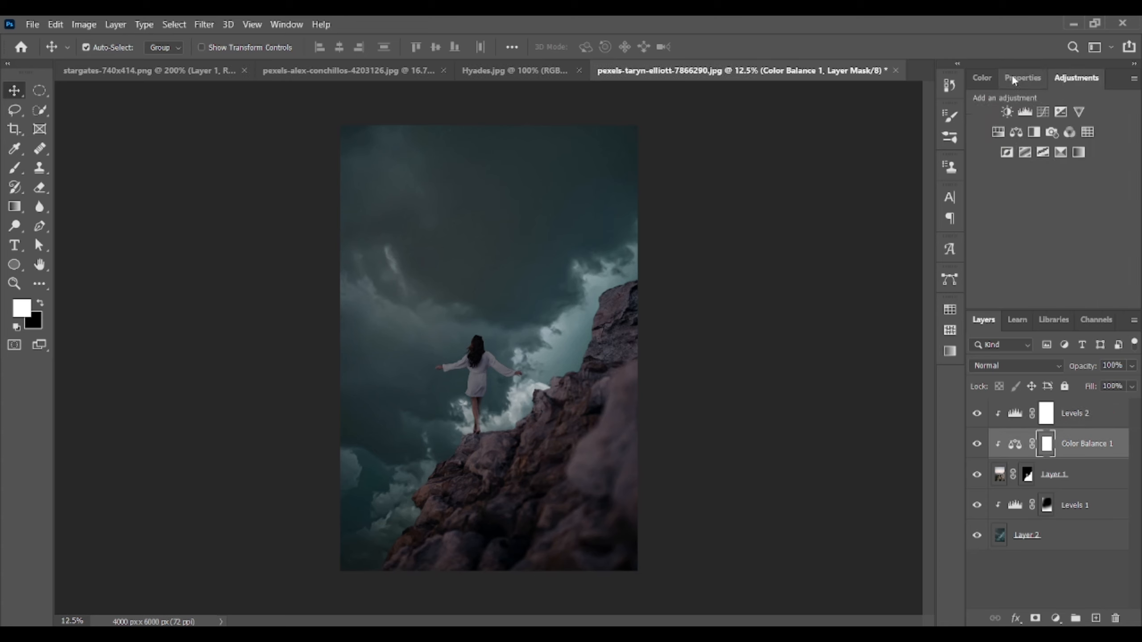
left_click(982, 78)
left_click(1023, 77)
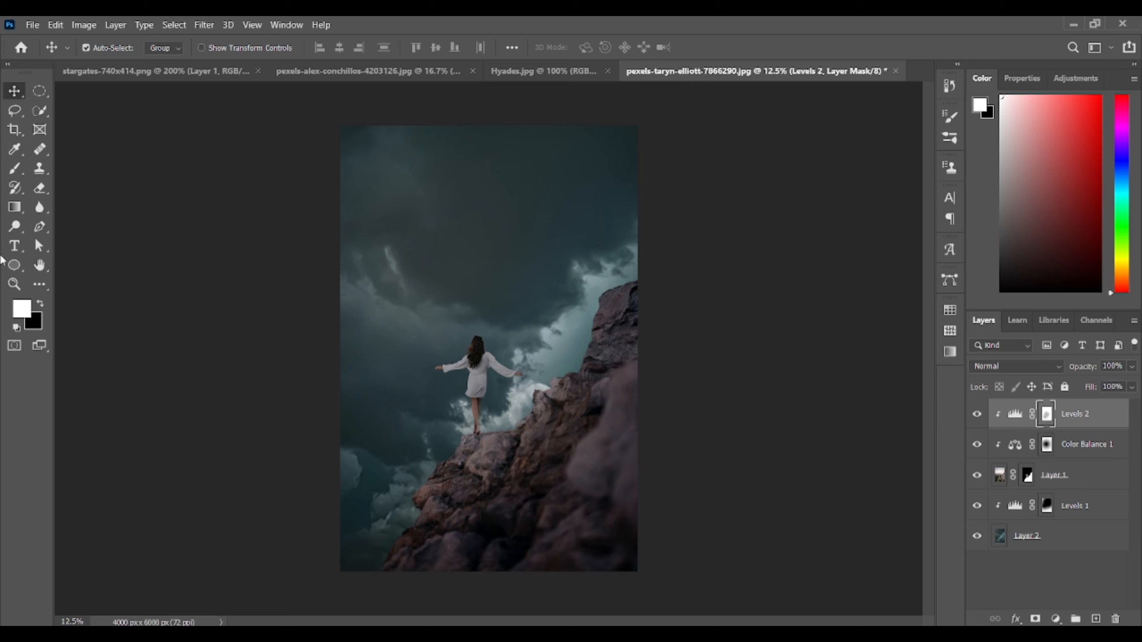
Add a very dark grey Solid Color fill layer at the top of the layer stack
left_click(14, 149)
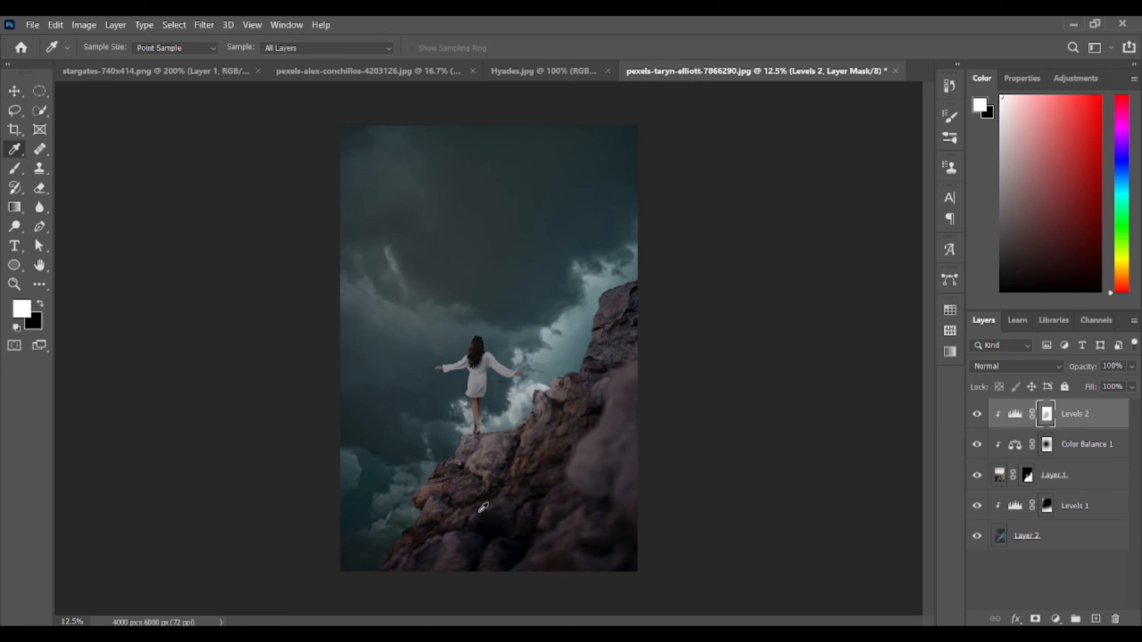
left_click(1053, 620)
left_click(1050, 362)
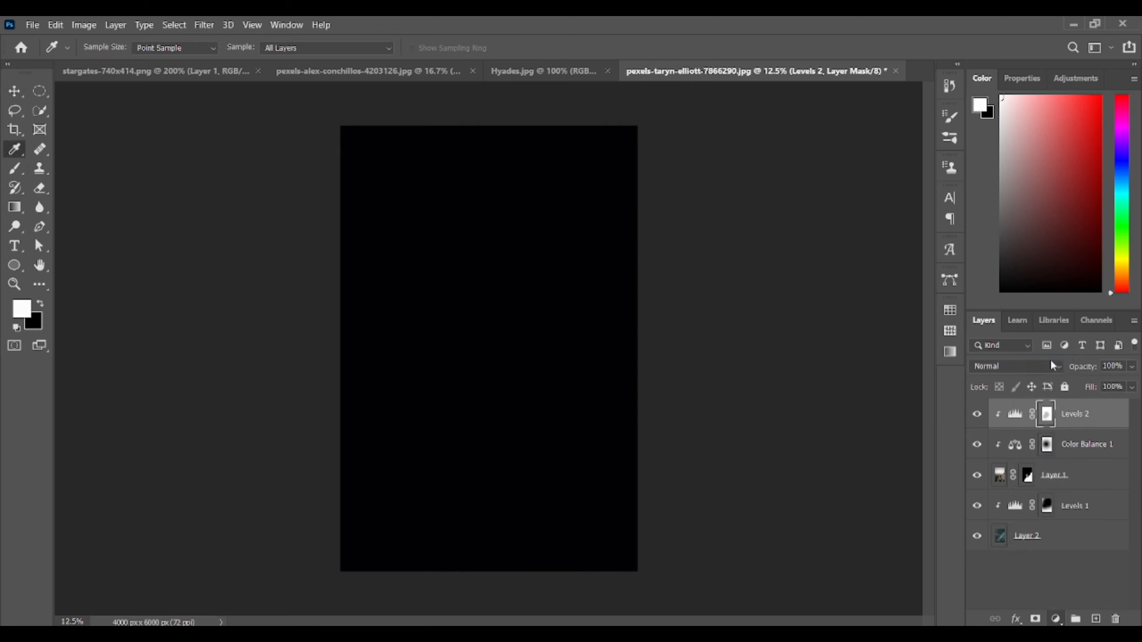
left_click_drag(866, 523, 695, 513)
left_click(1040, 331)
Erase the fill layer's mask over the sky, woman and upper rocks, keeping the dark colour on the lower right rocks
left_click(1035, 414)
key("d")
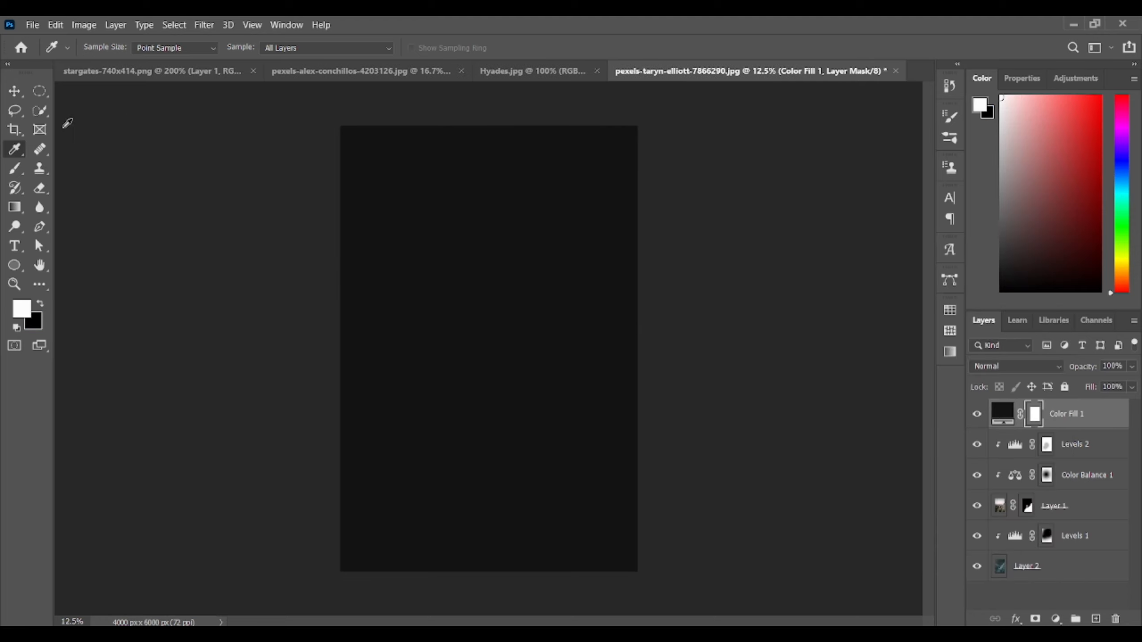
key("e")
mouse_move(612, 153)
left_mouse_down()
mouse_move(589, 143)
mouse_move(340, 380)
mouse_move(487, 255)
mouse_move(581, 128)
mouse_move(586, 276)
mouse_move(473, 439)
mouse_move(324, 426)
left_mouse_up()
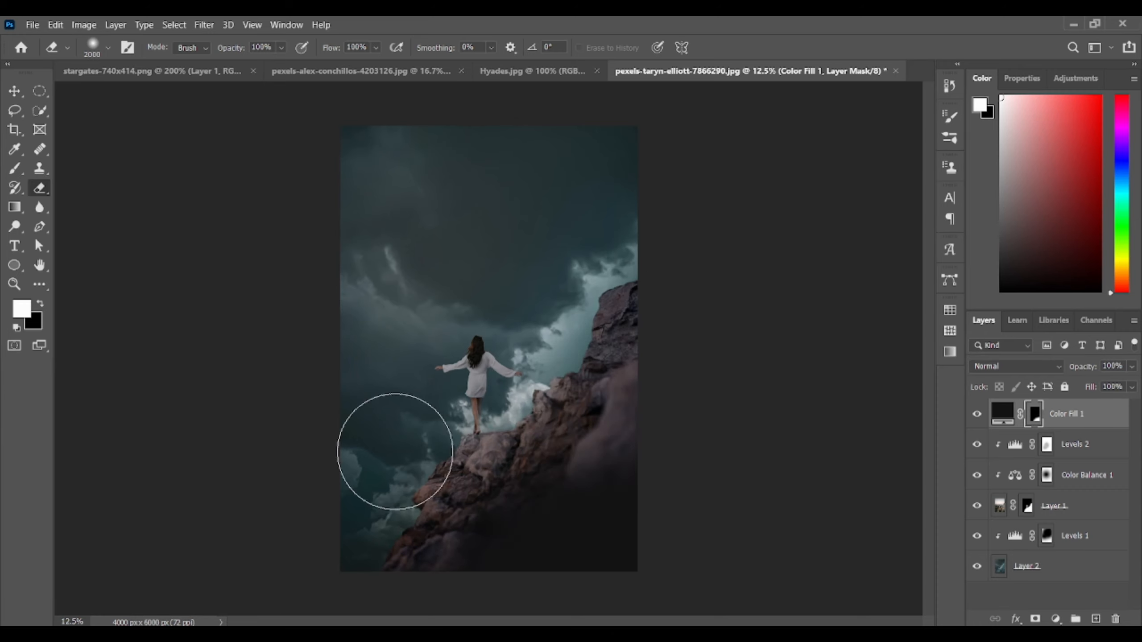
Try blend modes for the dark fill layer and set it to Soft Light
left_click(1062, 368)
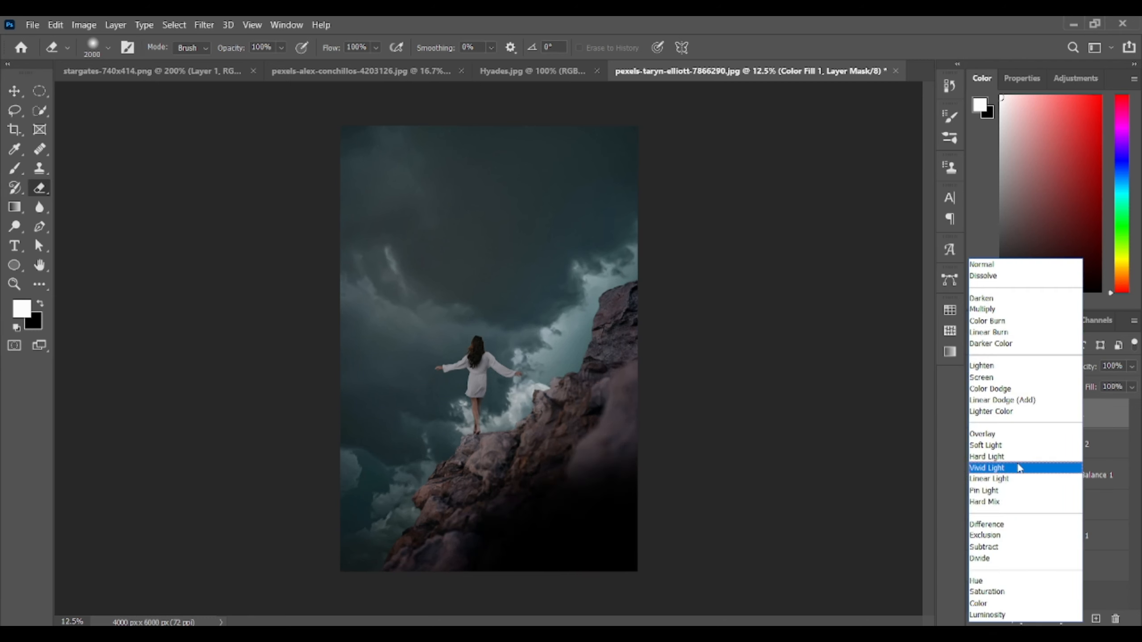
left_click(1020, 412)
left_click(1060, 368)
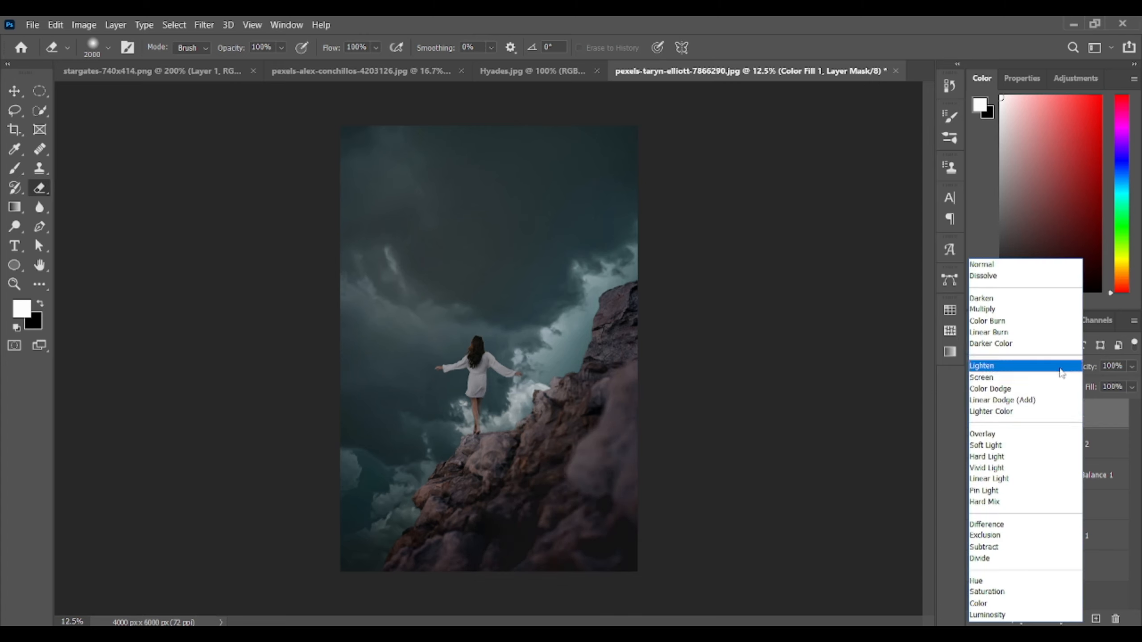
left_click(1034, 444)
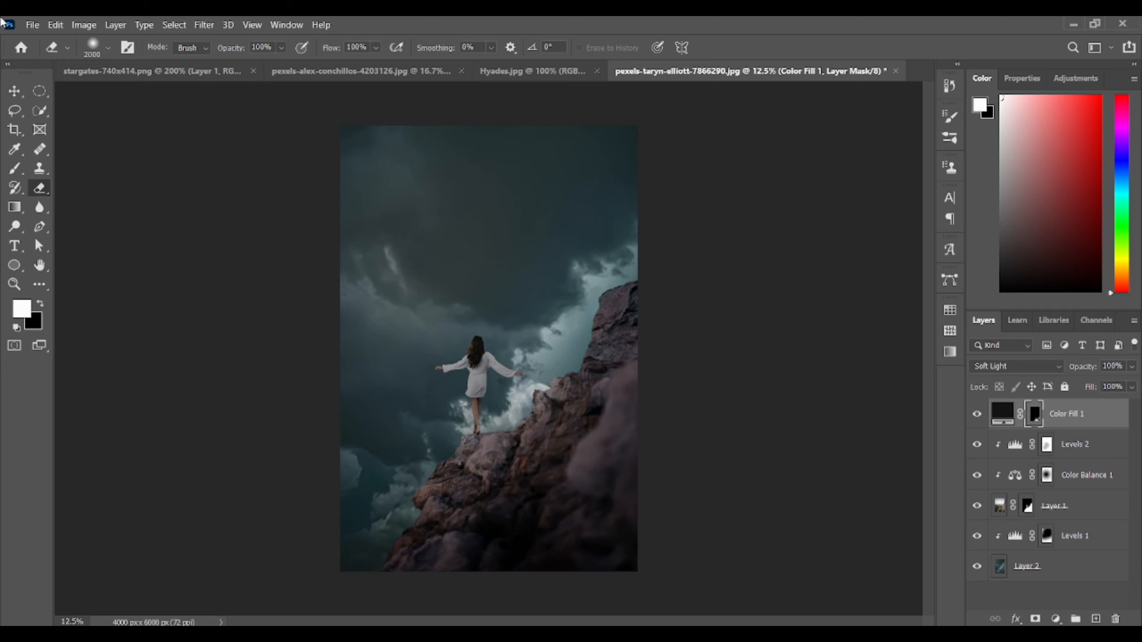
key("v")
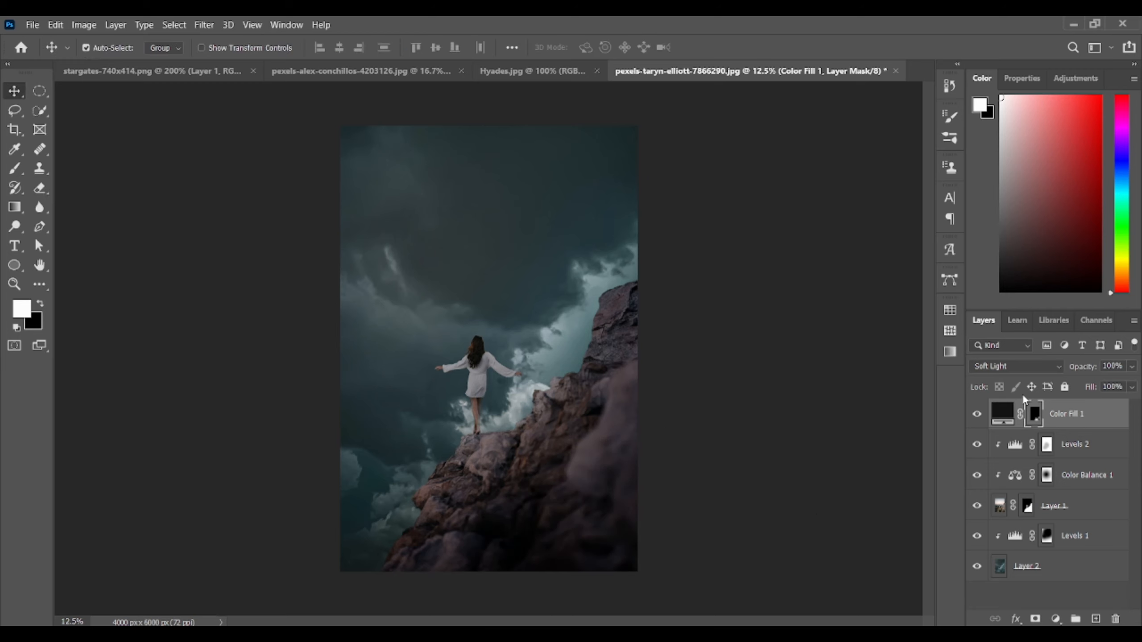
Bring the stargate from the stargates-740x414.png document into the woman-and-rocks composite and scale and position it over the scene
left_click(153, 70)
left_click_drag(543, 168, 660, 446)
key("ctrl+t")
left_click_drag(508, 384, 429, 313)
left_click_drag(473, 195, 473, 125)
left_click_drag(470, 374, 470, 478)
left_click_drag(441, 388, 477, 388)
key("Return")
Place the gate layer below Levels 1, clipped to the sky layer, and scale it to 56.65% behind the woman
left_click_drag(1057, 415, 1058, 581)
mouse_move(530, 258)
left_mouse_down()
mouse_move(520, 229)
mouse_move(530, 251)
left_mouse_up()
key("ctrl+t")
left_click_drag(725, 119, 615, 212)
left_click_drag(486, 267, 524, 228)
left_click_drag(652, 171, 584, 211)
left_click_drag(449, 293, 484, 273)
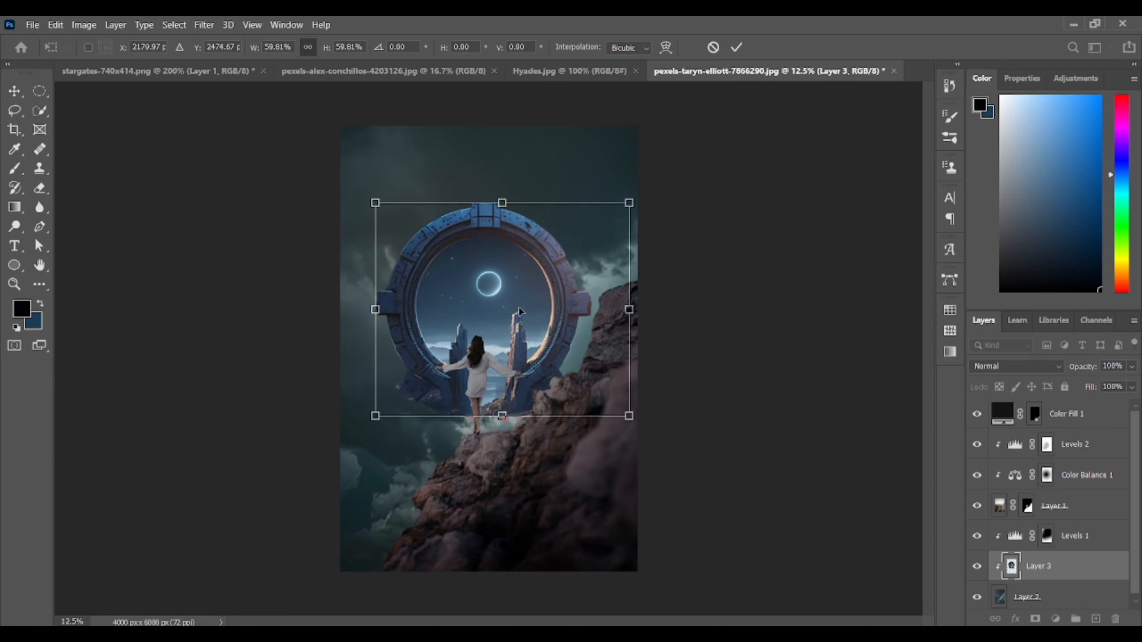
left_click_drag(519, 311, 497, 311)
left_click_drag(353, 310, 383, 310)
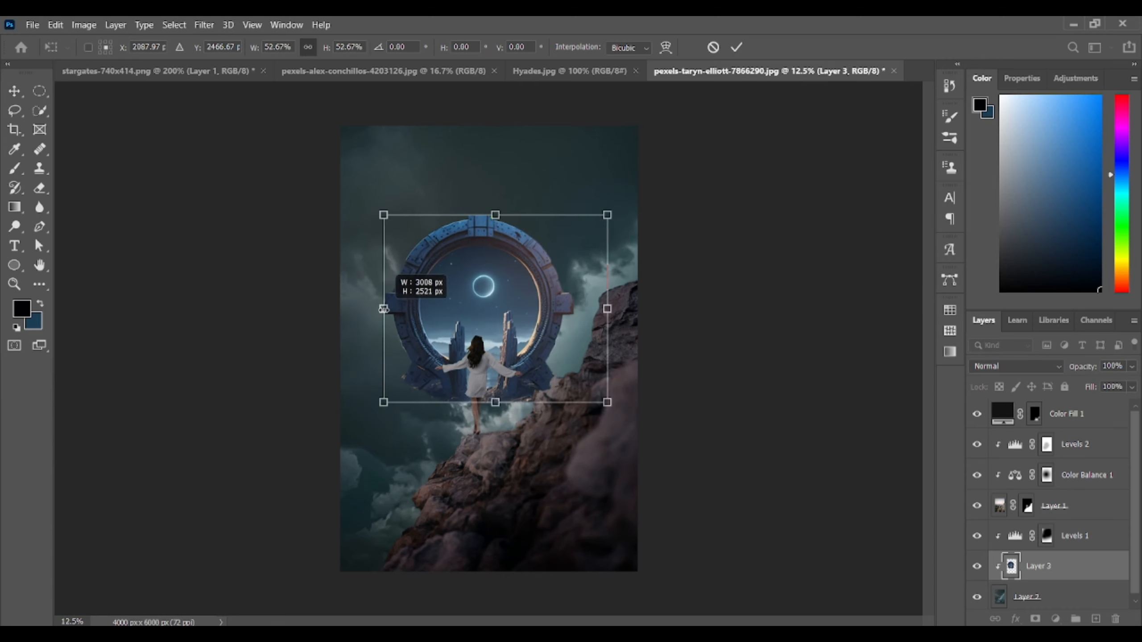
left_click_drag(497, 298, 490, 306)
left_click_drag(489, 224, 489, 210)
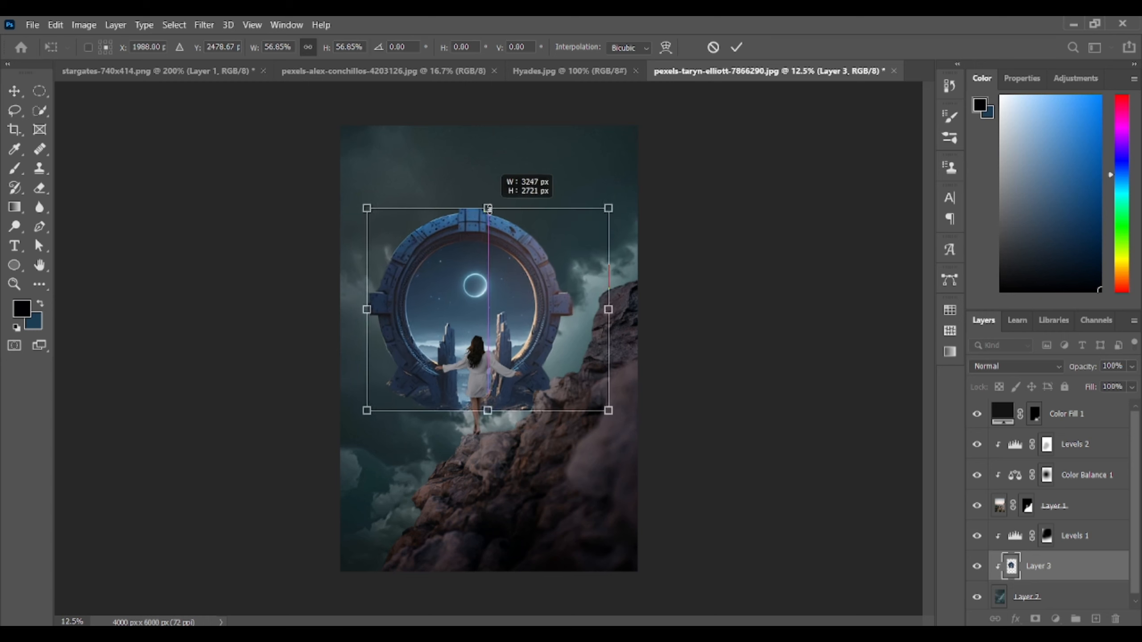
key("Return")
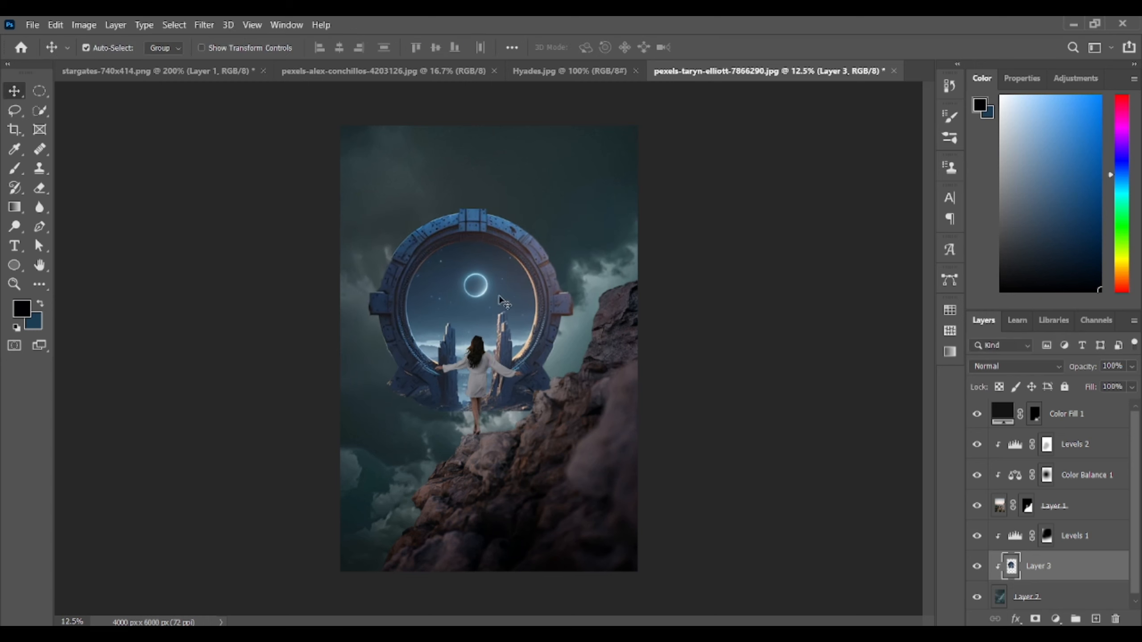
Enlarge the gate by 112.05% and reposition it slightly higher behind the woman
key("ctrl+t")
left_click_drag(507, 294, 507, 309)
left_click_drag(489, 222, 489, 198)
left_click_drag(490, 286, 489, 278)
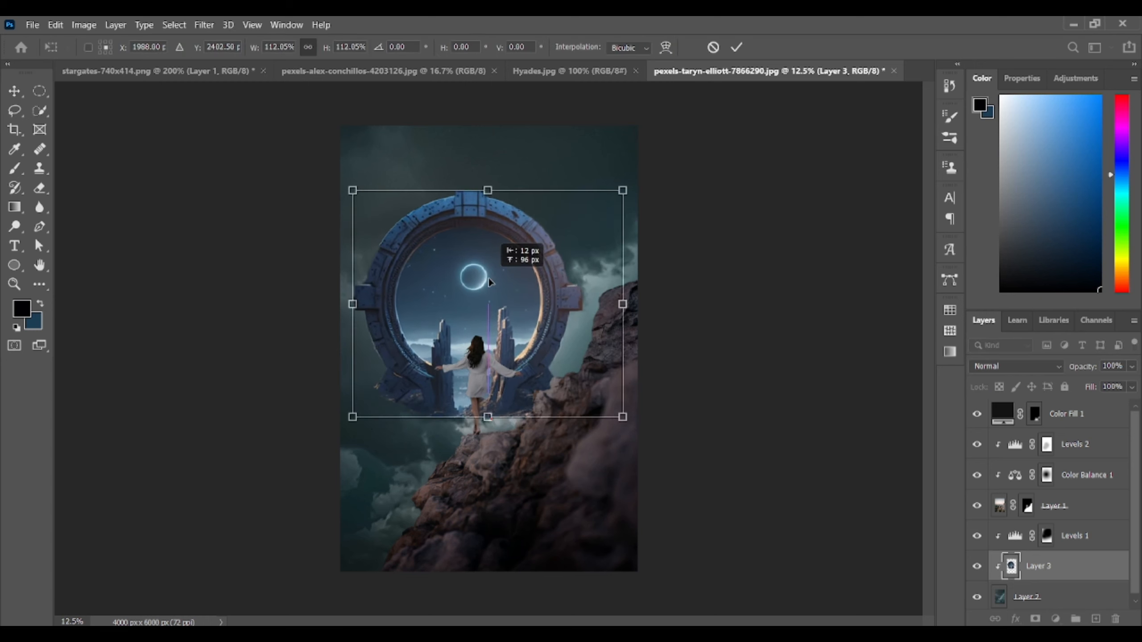
left_click(14, 91)
left_click(519, 297)
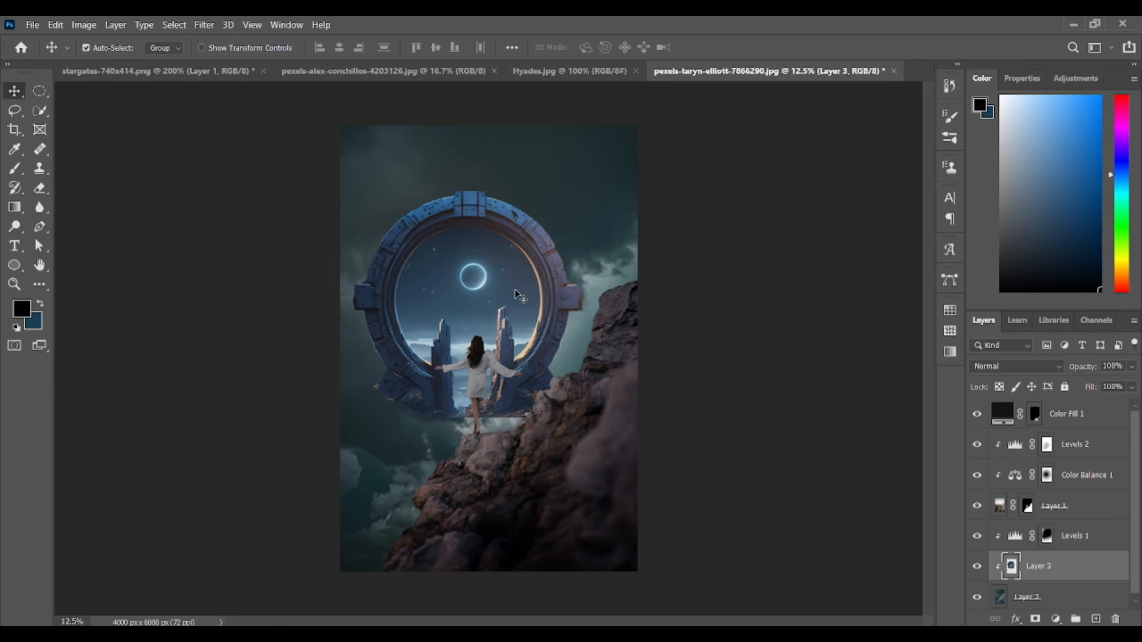
Erase the gate's lower edges with a soft 300 px Eraser so its base fades into the clouds and beside the rocks
key("ctrl+plus")
key("ctrl+plus")
key("ctrl+plus")
key("ctrl+plus")
scroll(450, 512, "down", 3)
left_click(39, 186)
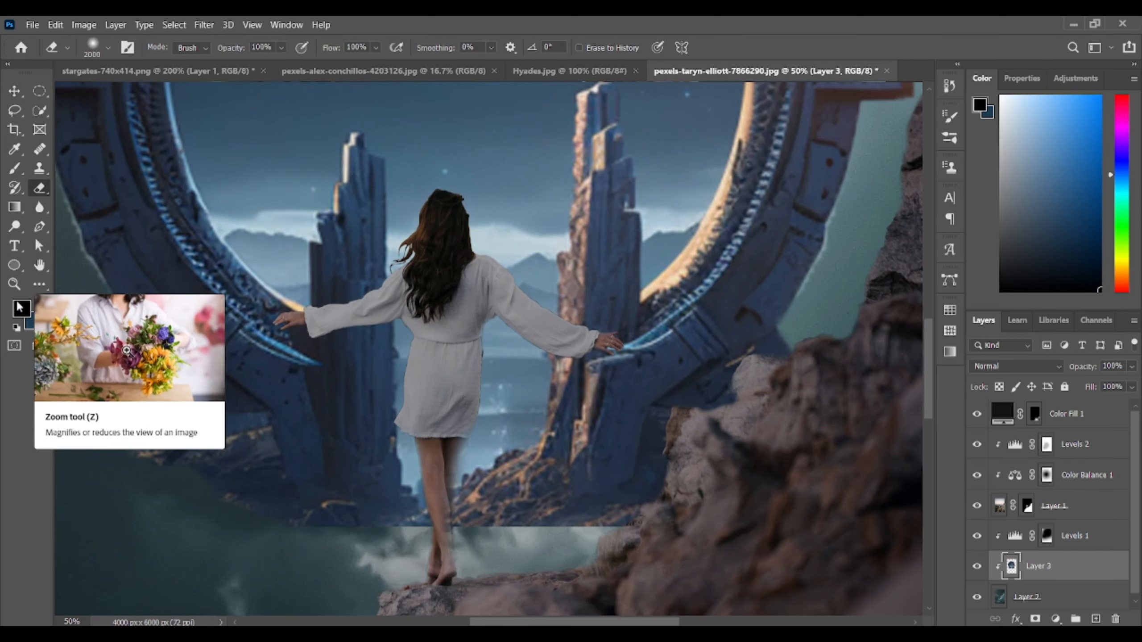
left_click(16, 328)
left_click(40, 304)
key("bracketleft")
key("bracketleft")
key("bracketleft")
key("bracketleft")
key("bracketleft")
key("bracketleft")
key("bracketleft")
key("bracketleft")
key("bracketleft")
key("bracketleft")
key("bracketleft")
key("bracketleft")
key("bracketleft")
key("bracketleft")
key("bracketleft")
key("bracketleft")
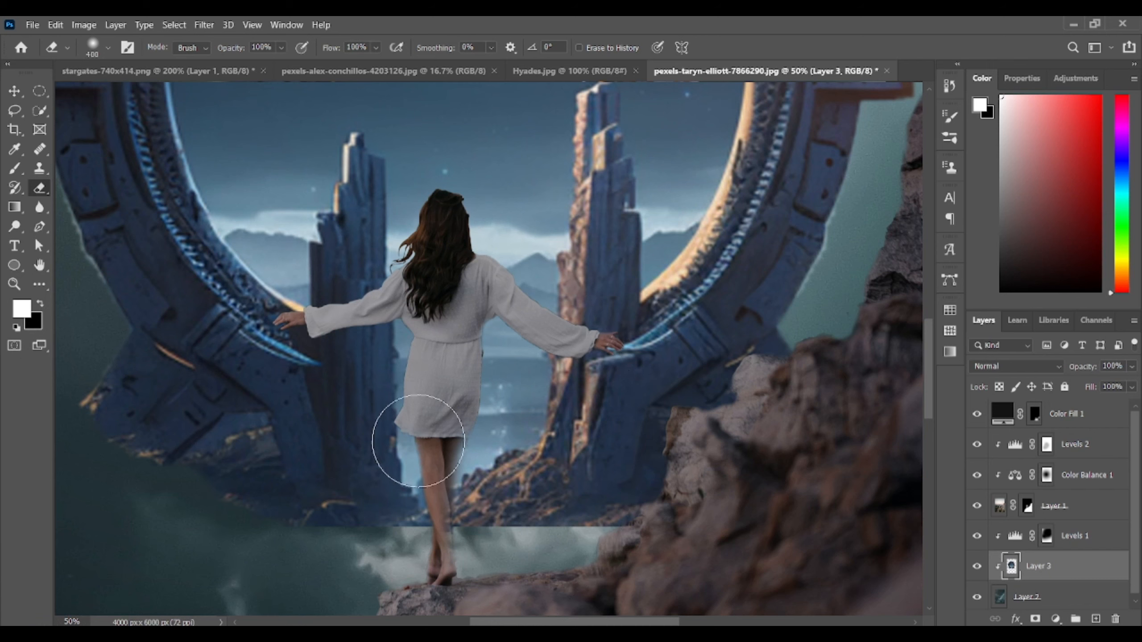
mouse_move(383, 518)
left_mouse_down()
mouse_move(264, 504)
mouse_move(120, 446)
mouse_move(231, 495)
left_mouse_up()
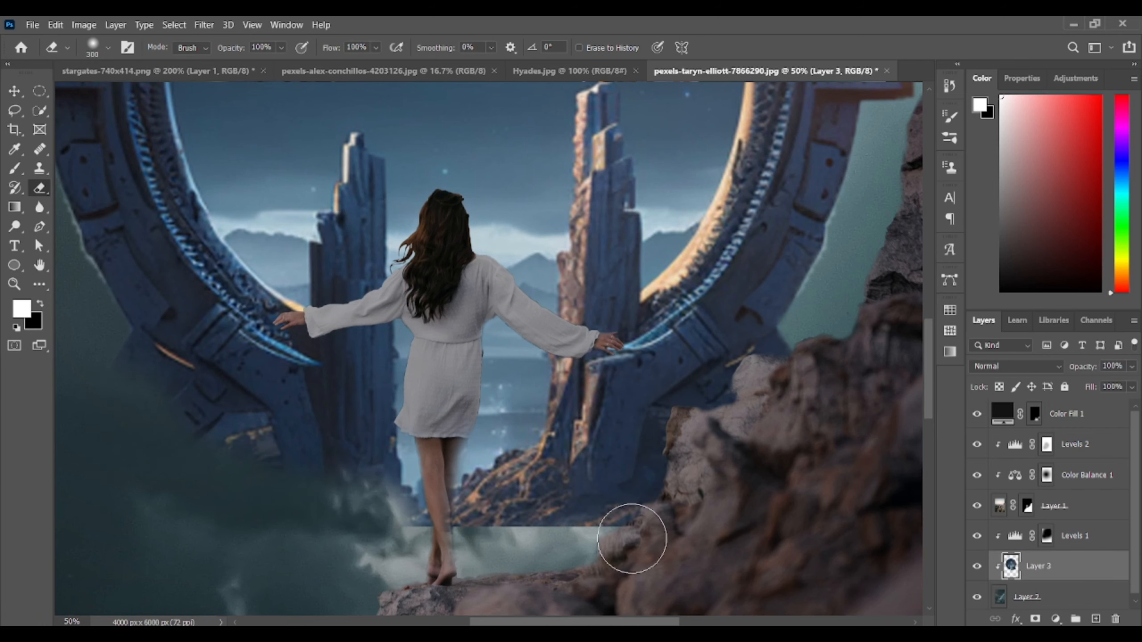
mouse_move(629, 536)
left_mouse_down()
mouse_move(466, 543)
mouse_move(663, 481)
mouse_move(706, 437)
left_mouse_up()
mouse_move(806, 365)
left_mouse_down()
mouse_move(765, 395)
mouse_move(805, 331)
left_mouse_up()
Soften the gate's outer rim along its top arch, sides and side blocks with the 300 px Eraser
scroll(818, 346, "up", 3)
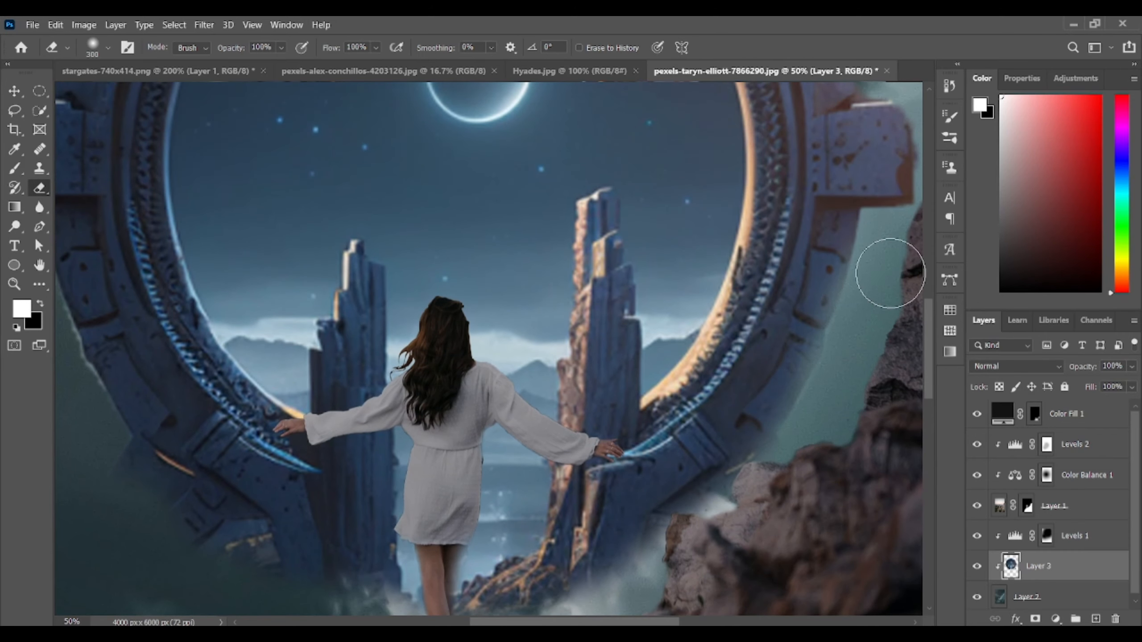
scroll(882, 275, "up", 4)
scroll(888, 240, "up", 7)
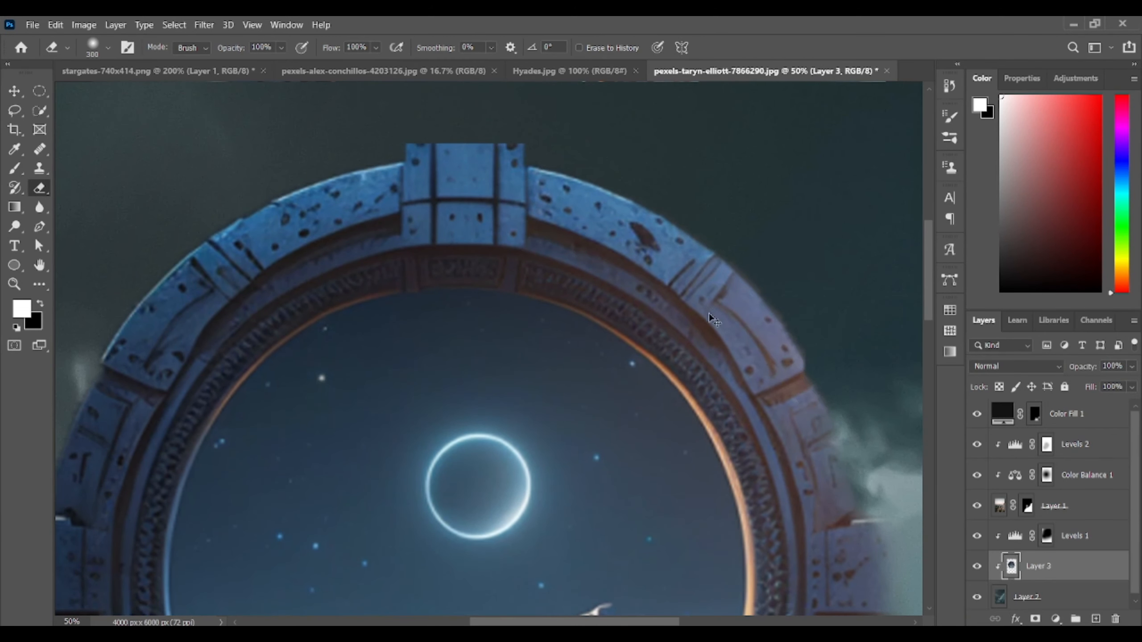
mouse_move(854, 362)
left_mouse_down()
mouse_move(778, 273)
mouse_move(652, 175)
mouse_move(377, 147)
mouse_move(160, 243)
left_mouse_up()
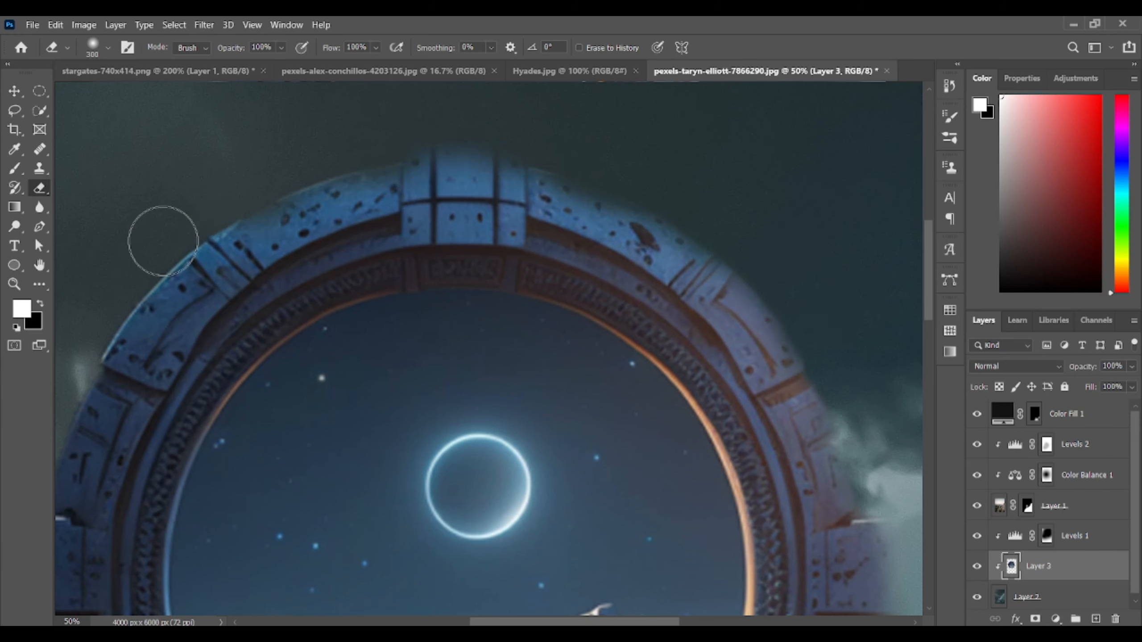
scroll(319, 341, "down", 2)
scroll(607, 602, "left", 8)
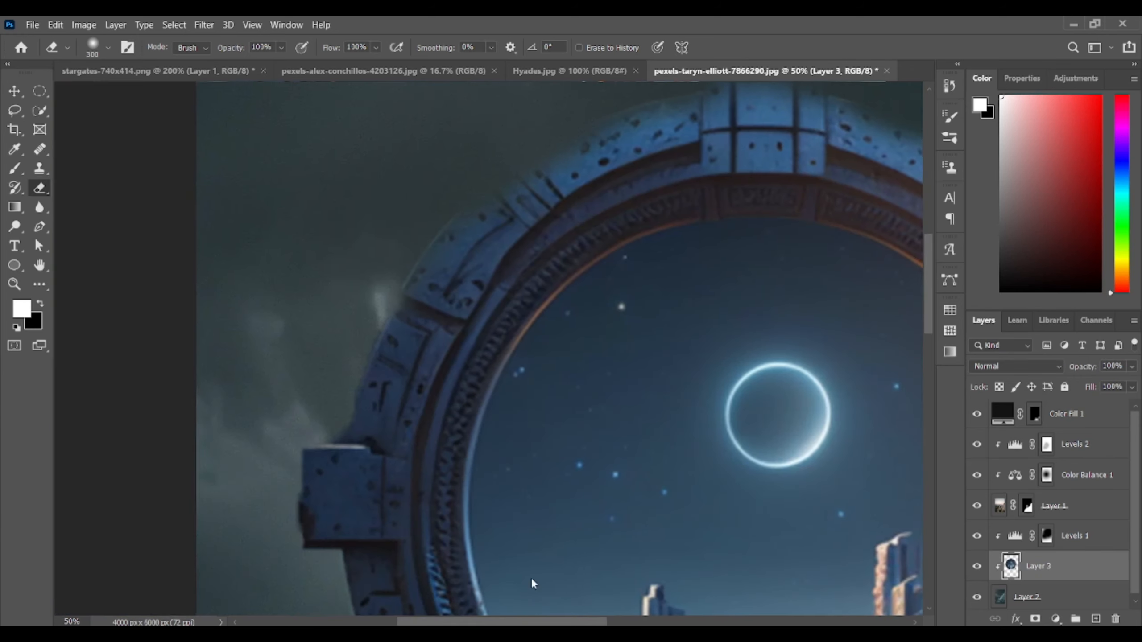
scroll(252, 503, "down", 9)
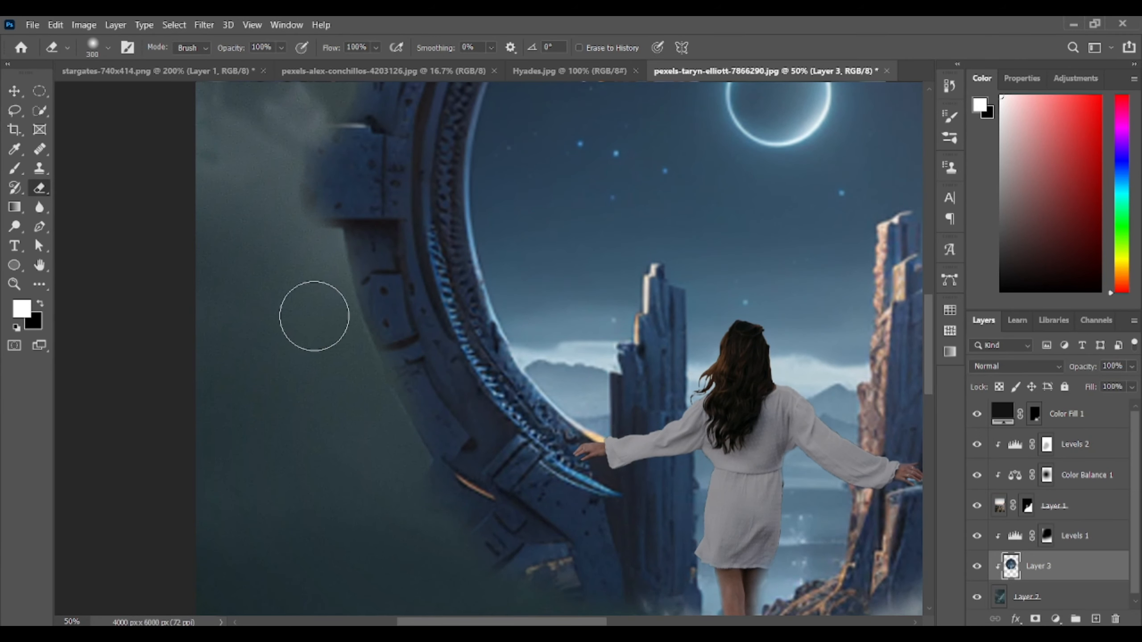
scroll(474, 556, "down", 5)
scroll(750, 466, "right", 6)
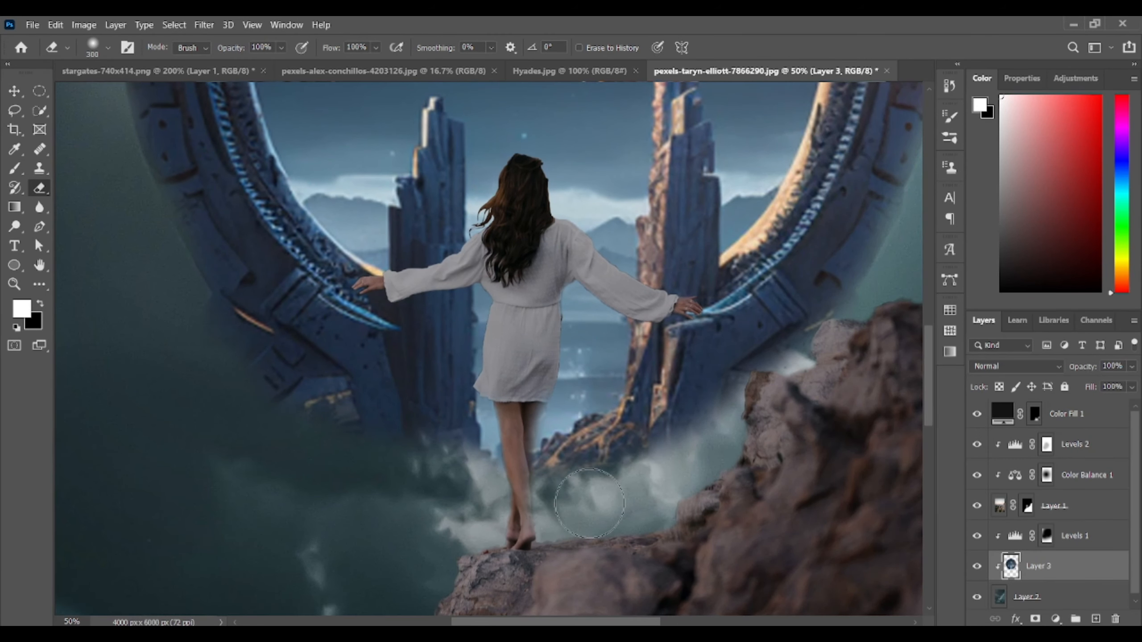
Shift the gate slightly left behind the woman
left_click(15, 92)
key("ctrl+0")
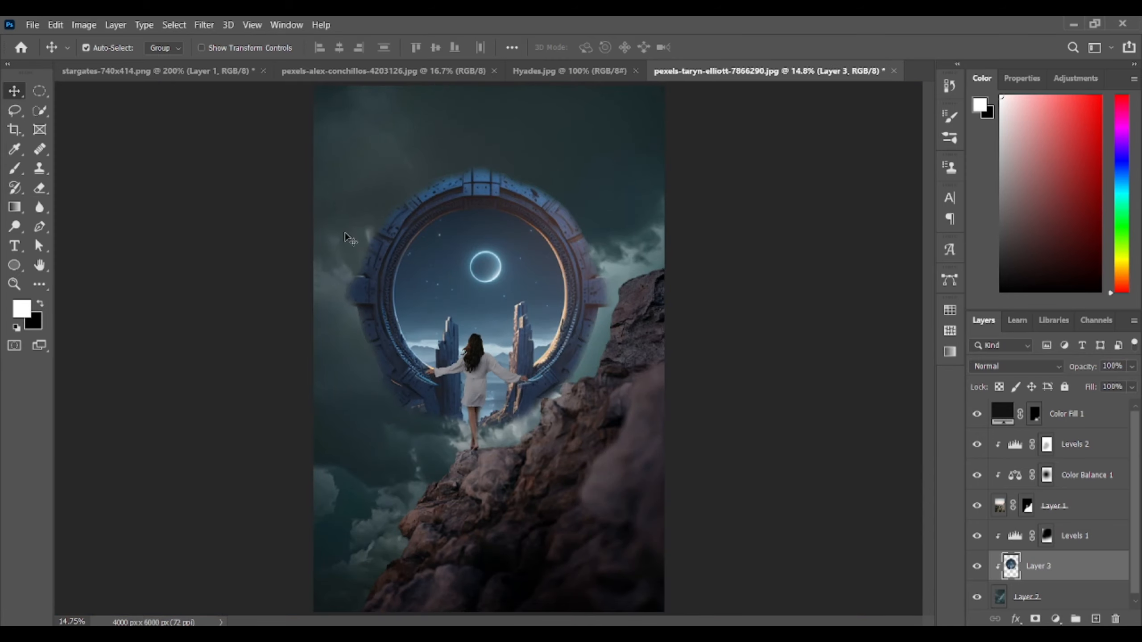
mouse_move(494, 278)
left_mouse_down()
mouse_move(488, 292)
mouse_move(484, 280)
left_mouse_up()
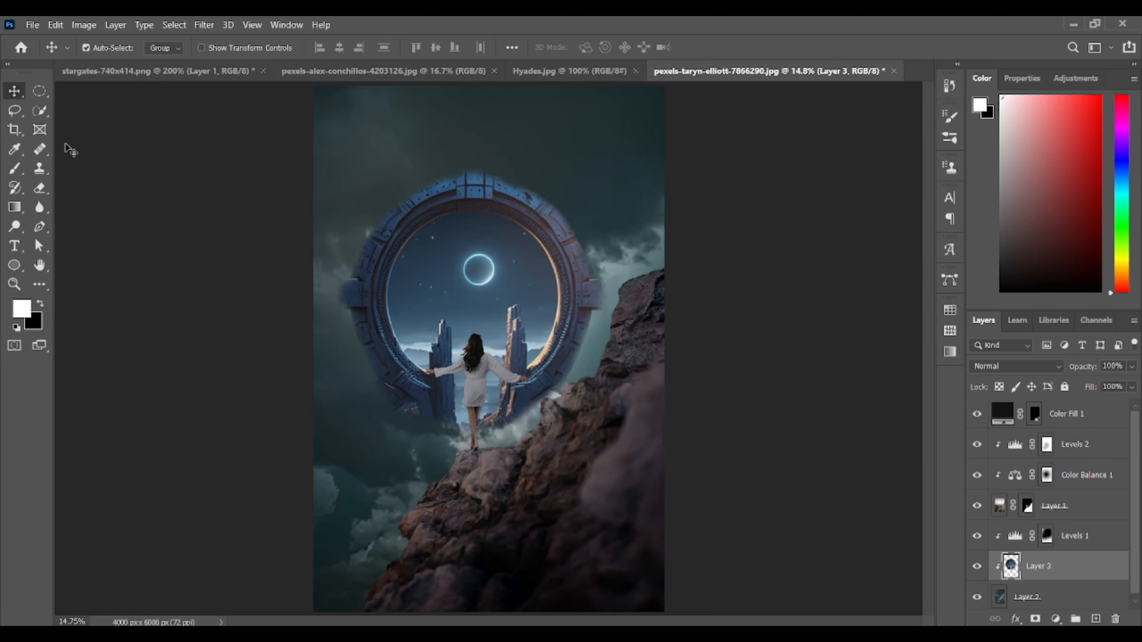
Add a clipped Color Balance adjustment above the gate with midtones Cyan-Red -18, Magenta-Green -35 and Yellow-Blue +11
left_click(1055, 620)
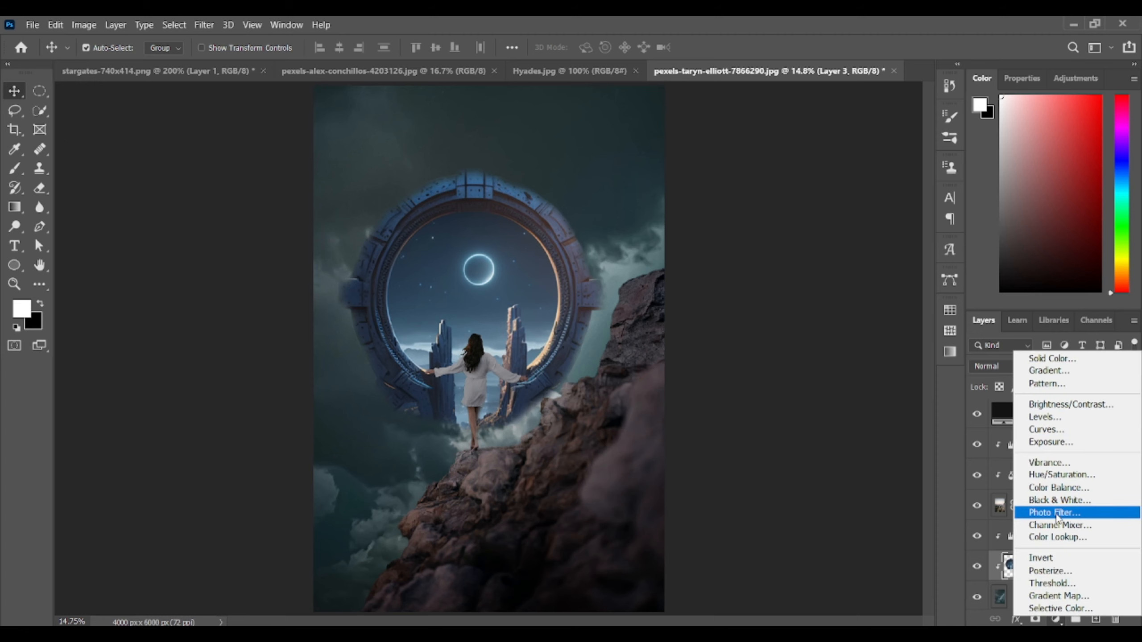
left_click(1059, 488)
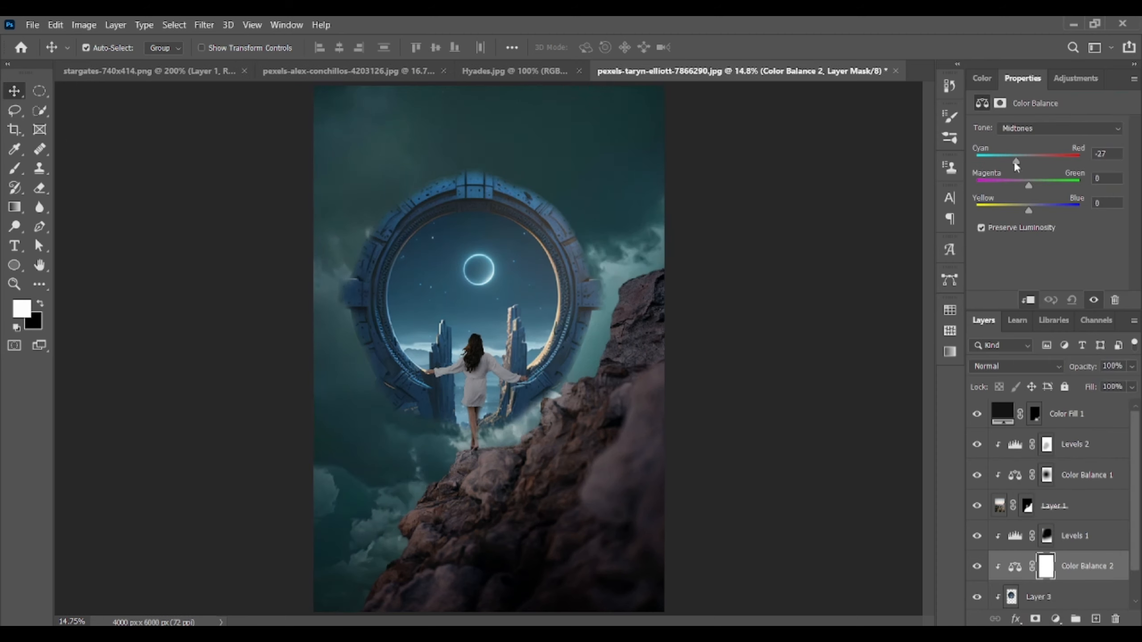
left_click_drag(1016, 160, 1019, 161)
right_click(1081, 567)
left_click(900, 288)
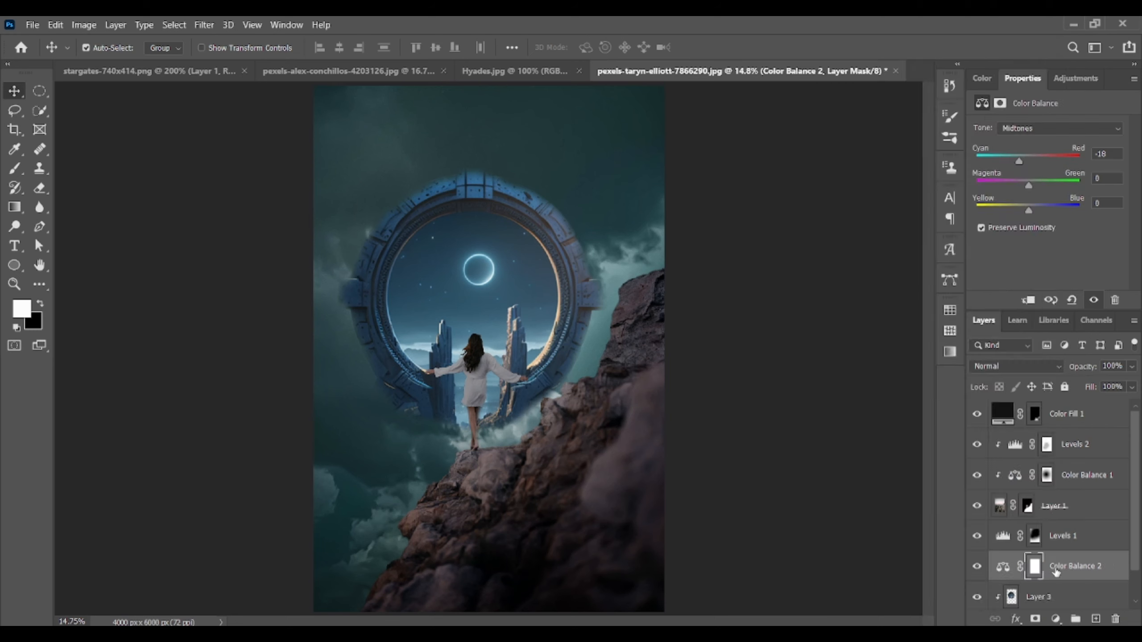
left_click(1028, 300)
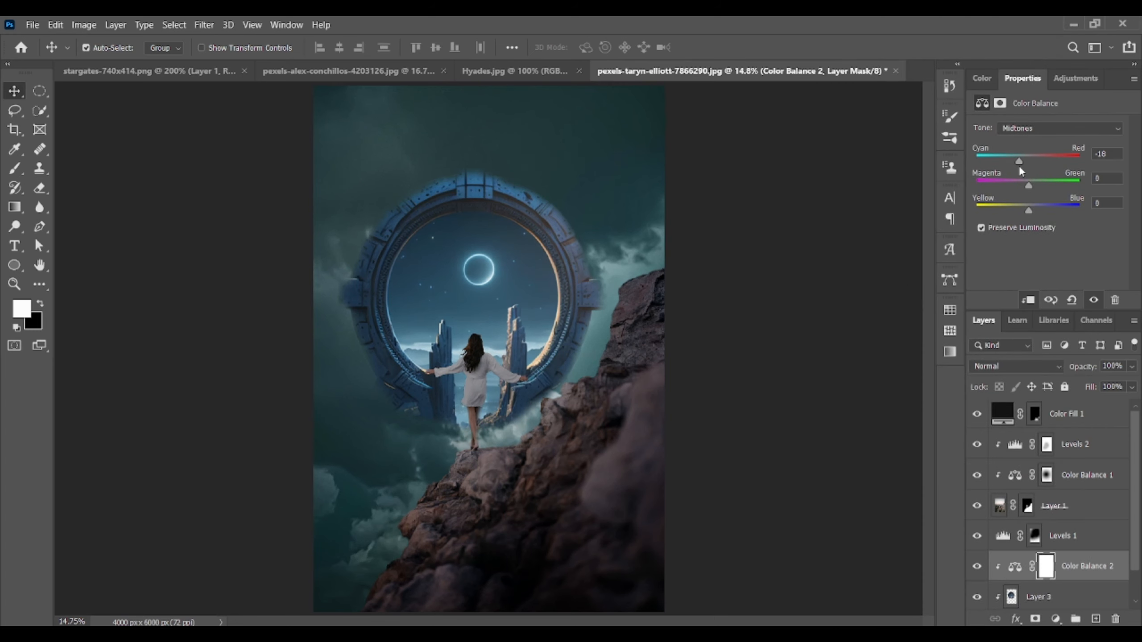
left_click_drag(1029, 184, 1019, 163)
left_click_drag(1028, 208, 1033, 205)
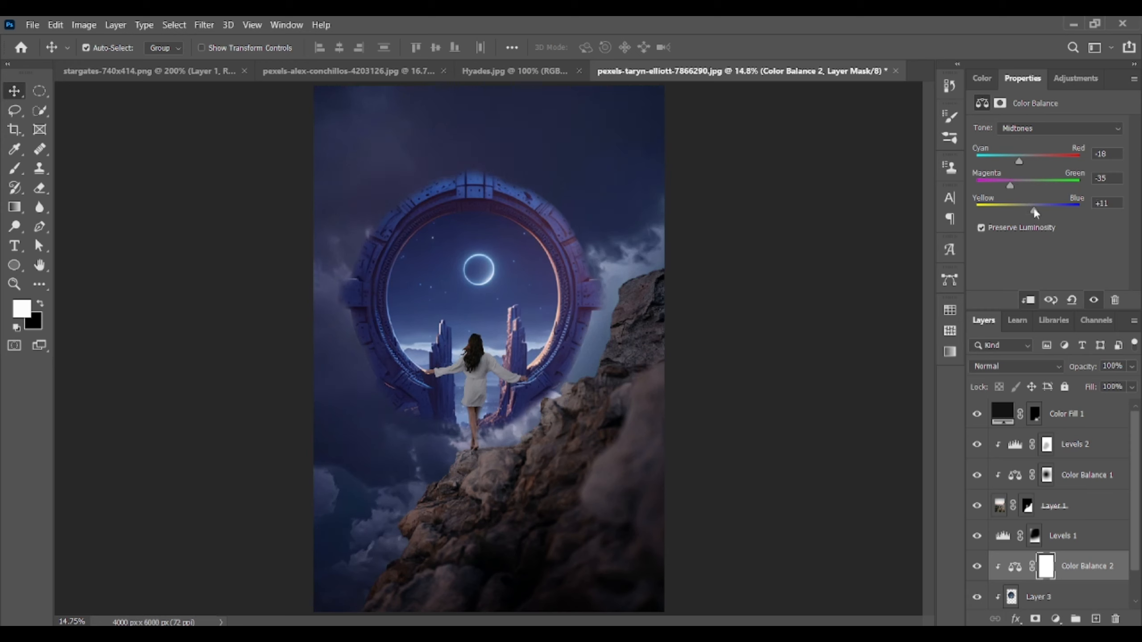
Add another clipped Color Balance adjustment for the woman and rocks, shifting the midtones toward magenta and blue
left_click(1046, 476)
left_click(1055, 619)
left_click(1068, 469)
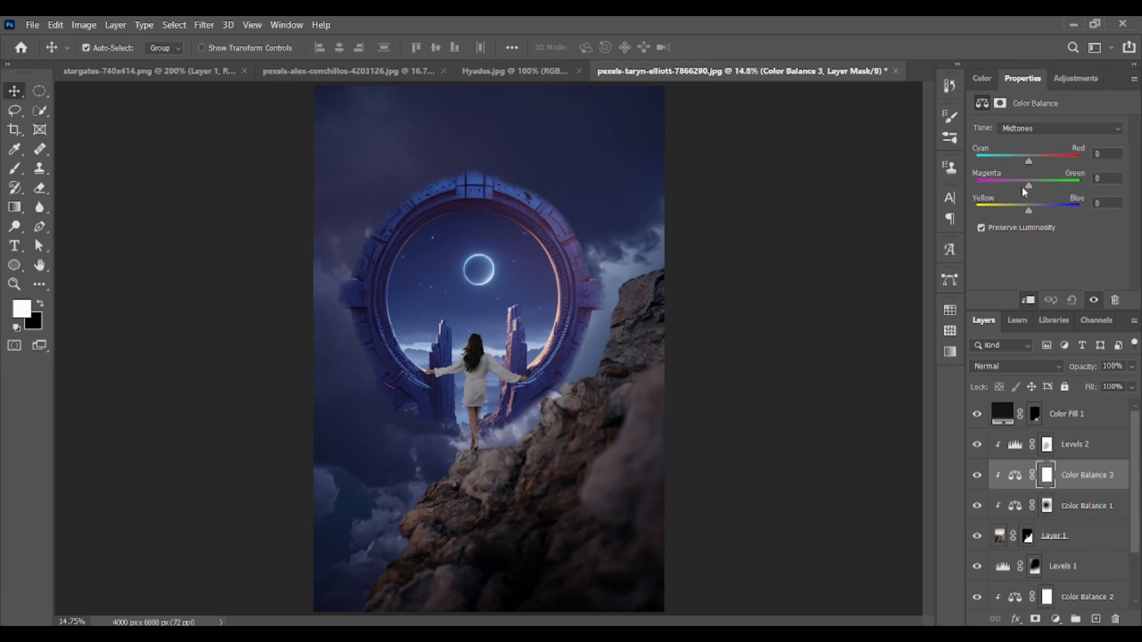
left_click_drag(1022, 188, 1002, 161)
left_click_drag(1028, 210, 1043, 211)
left_click(976, 77)
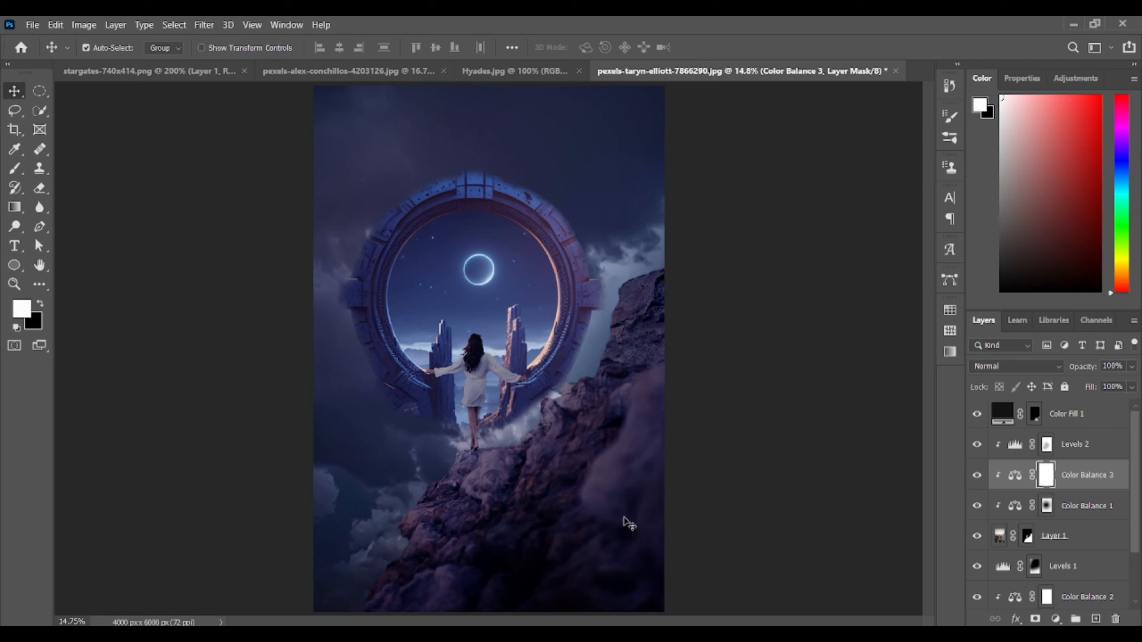
key("e")
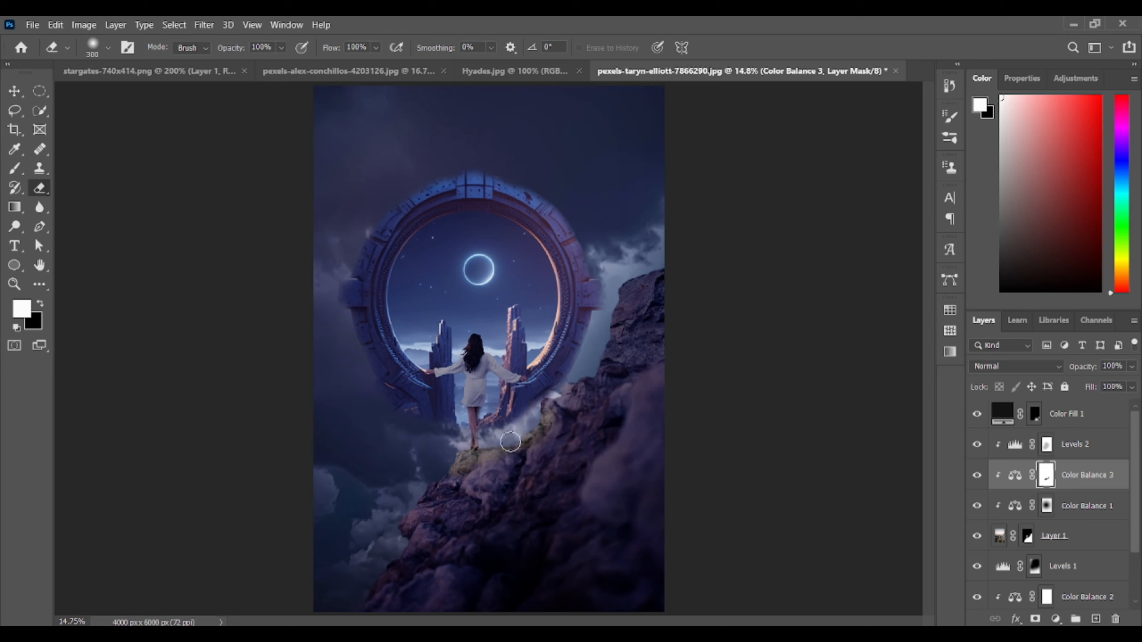
left_click(41, 304)
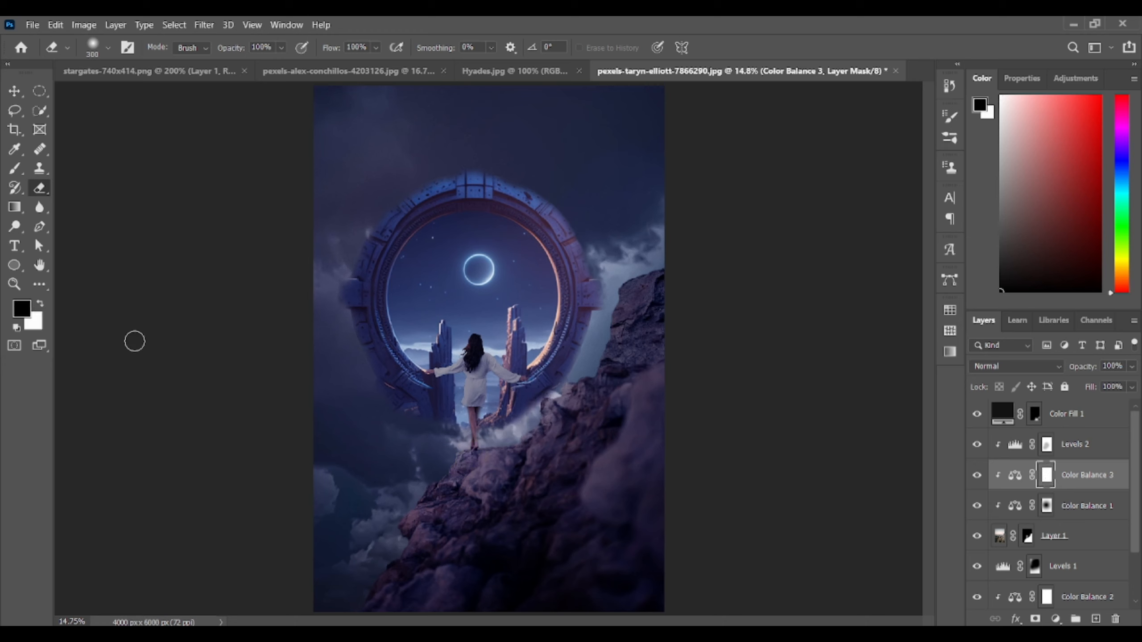
left_click(15, 91)
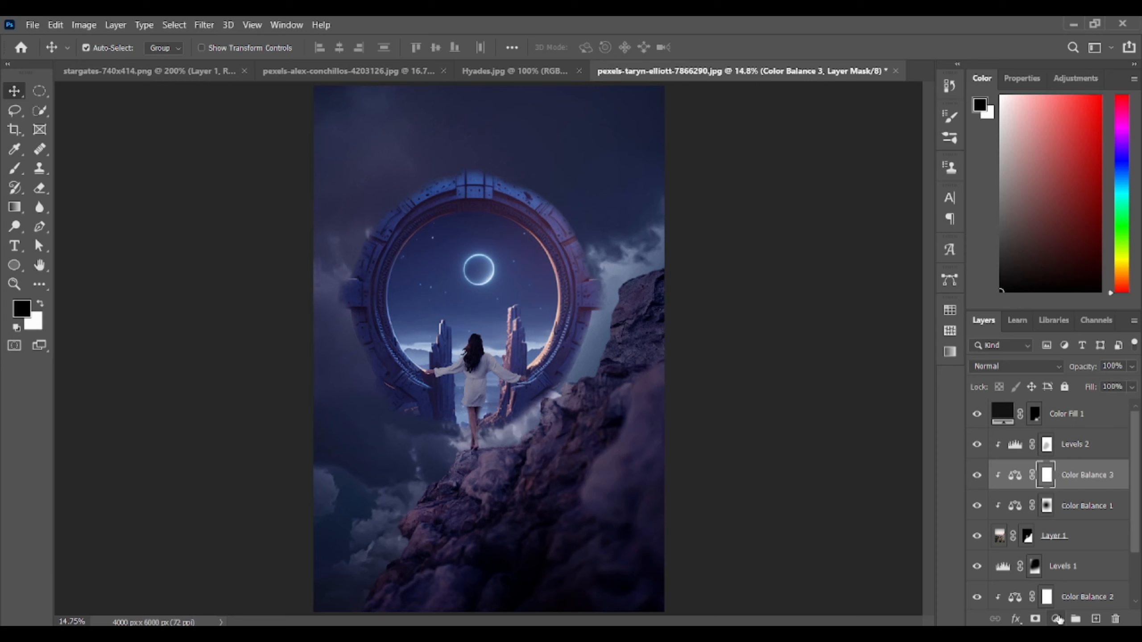
Add a white Solid Color fill clipped to the woman and rocks and set its opacity to 67%
left_click(1055, 620)
left_click(1047, 357)
left_click_drag(697, 365, 687, 329)
left_click(1021, 332)
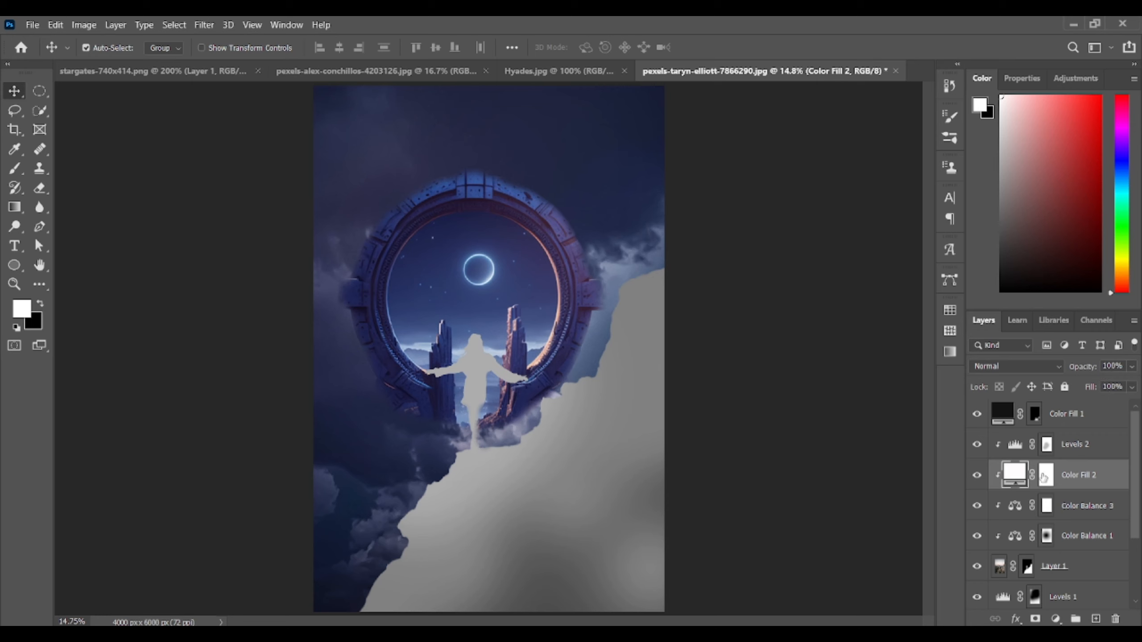
mouse_move(1131, 371)
left_mouse_down()
mouse_move(1061, 384)
mouse_move(1130, 387)
mouse_move(1106, 385)
left_mouse_up()
Erase the rasterized white fill except along the rock ridge at the woman's feet, and lower its opacity to 15%
key("e")
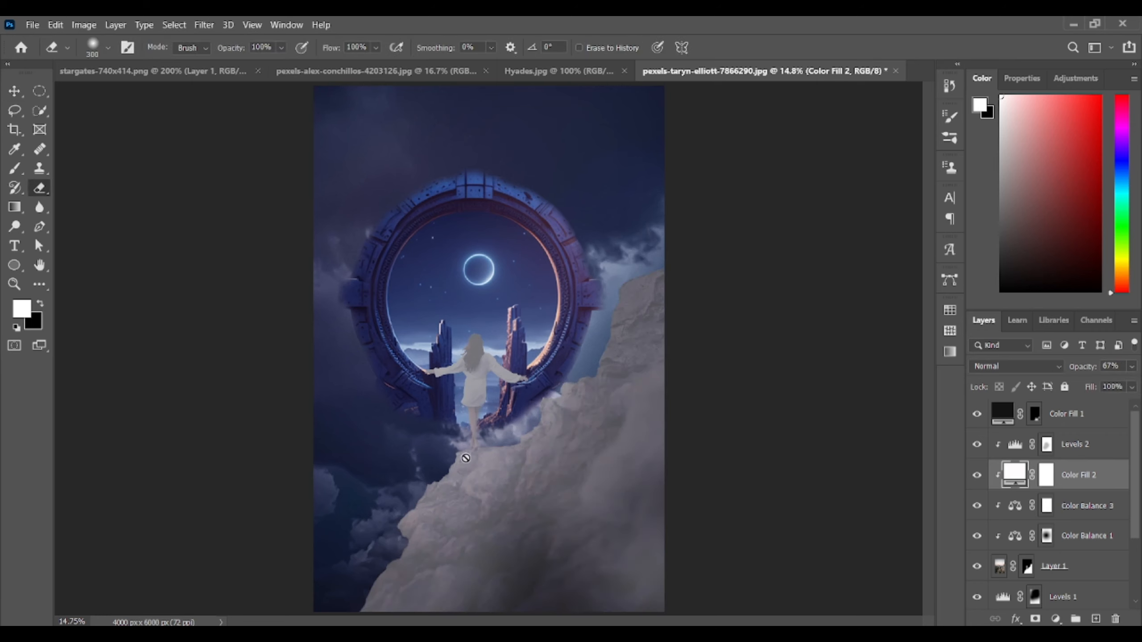
mouse_move(647, 281)
left_mouse_down()
mouse_move(597, 408)
mouse_move(480, 341)
mouse_move(515, 373)
mouse_move(467, 350)
mouse_move(453, 364)
mouse_move(467, 405)
left_mouse_up()
mouse_move(455, 495)
left_mouse_down()
mouse_move(492, 481)
mouse_move(452, 479)
mouse_move(522, 467)
mouse_move(579, 431)
mouse_move(590, 402)
mouse_move(669, 343)
mouse_move(630, 461)
mouse_move(656, 441)
mouse_move(610, 414)
mouse_move(574, 474)
mouse_move(474, 511)
mouse_move(465, 530)
mouse_move(622, 390)
left_mouse_up()
key("bracketright")
key("bracketright")
key("bracketright")
mouse_move(643, 598)
left_mouse_down()
mouse_move(428, 586)
mouse_move(498, 594)
mouse_move(466, 555)
left_mouse_up()
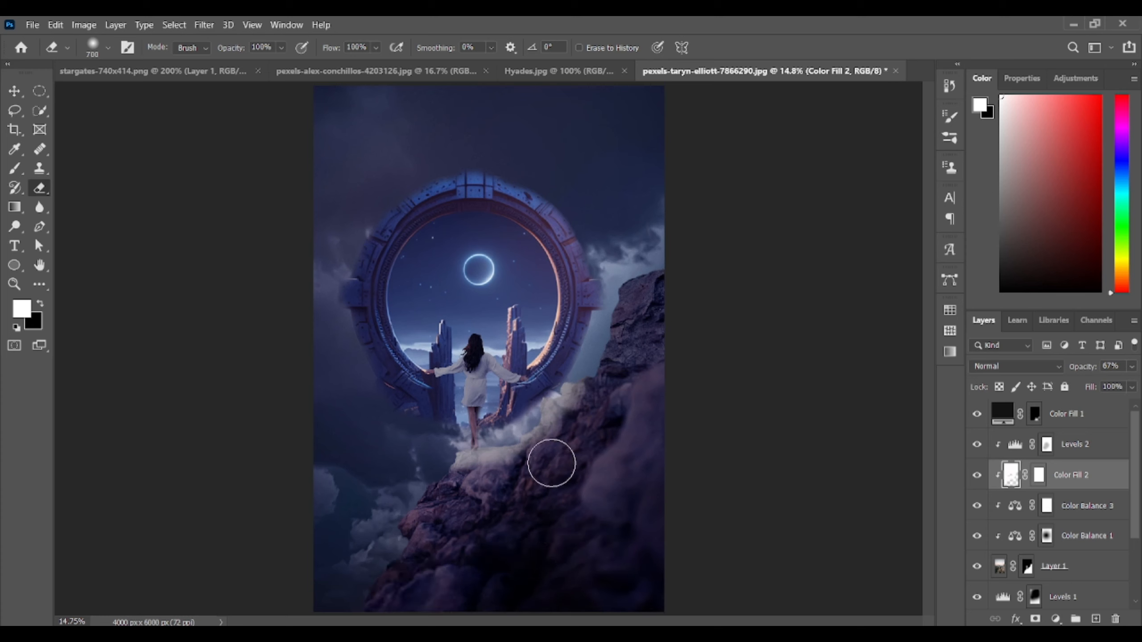
mouse_move(1108, 385)
left_mouse_down()
mouse_move(1089, 384)
mouse_move(1088, 394)
left_mouse_up()
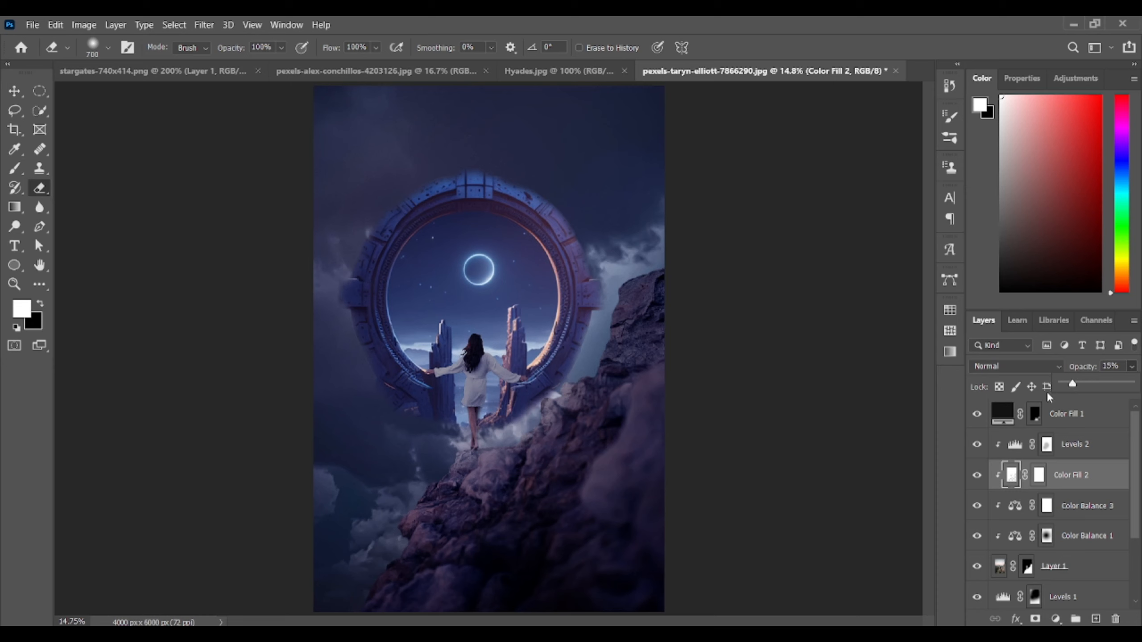
key("v")
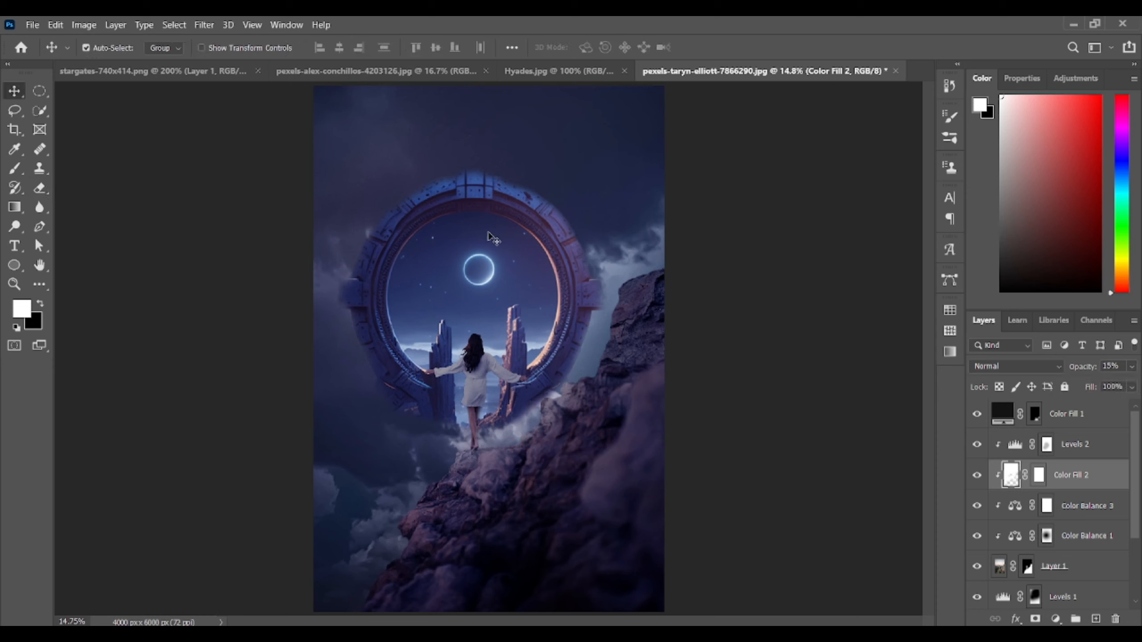
Add a clipped Levels adjustment above the gate's Color Balance, setting the white input to 194 and lowering the white output level
scroll(1053, 467, "down", 3)
left_click(1046, 532)
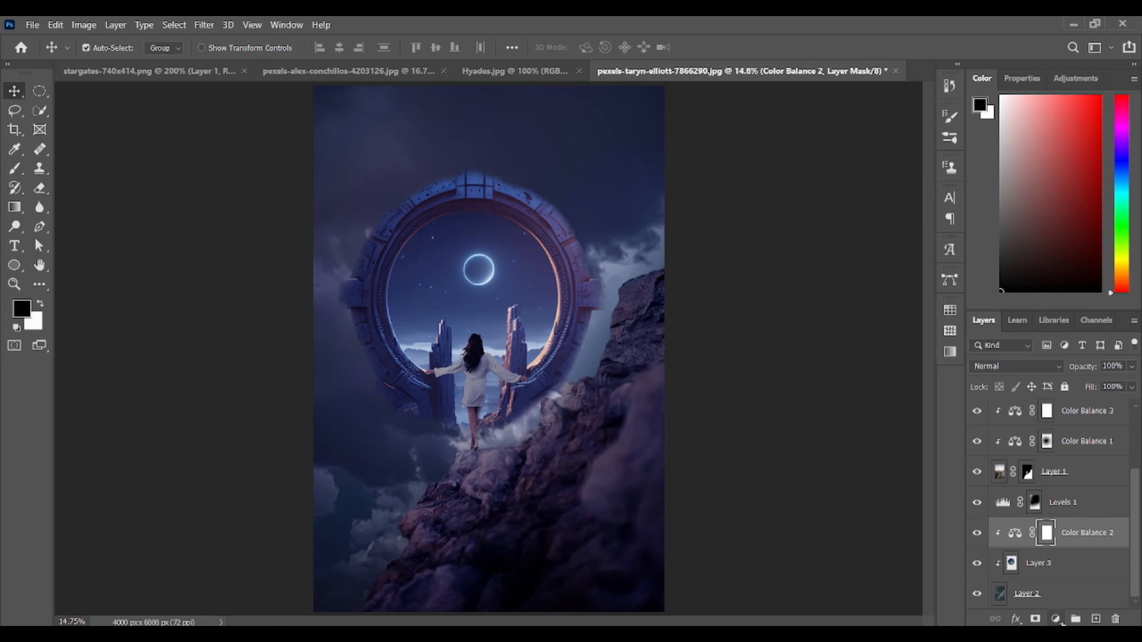
left_click(1055, 619)
left_click(1034, 423)
scroll(1001, 254, "down", 1)
mouse_move(1122, 243)
left_mouse_down()
mouse_move(1085, 254)
mouse_move(1128, 260)
mouse_move(1106, 260)
left_mouse_up()
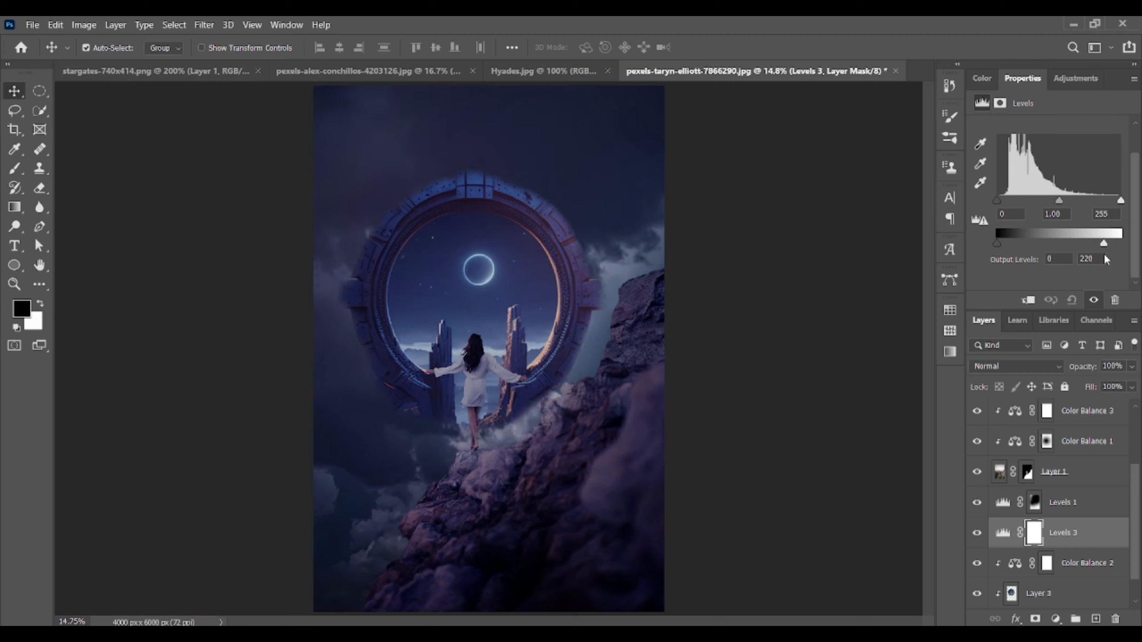
left_click_drag(1120, 201, 1081, 251)
right_click(1051, 536)
left_click(1047, 291)
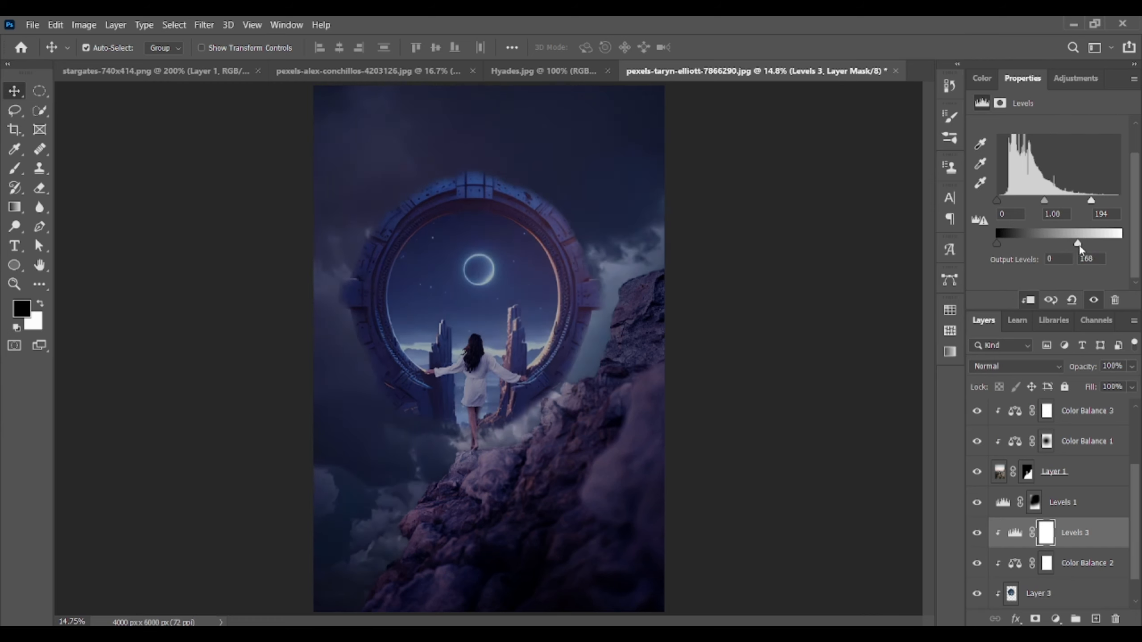
Set the Levels 3 adjustment's white input to 153 and its white output level to 157
mouse_move(1091, 201)
left_mouse_down()
mouse_move(1108, 202)
mouse_move(1071, 203)
left_mouse_up()
left_click_drag(1070, 245, 1074, 246)
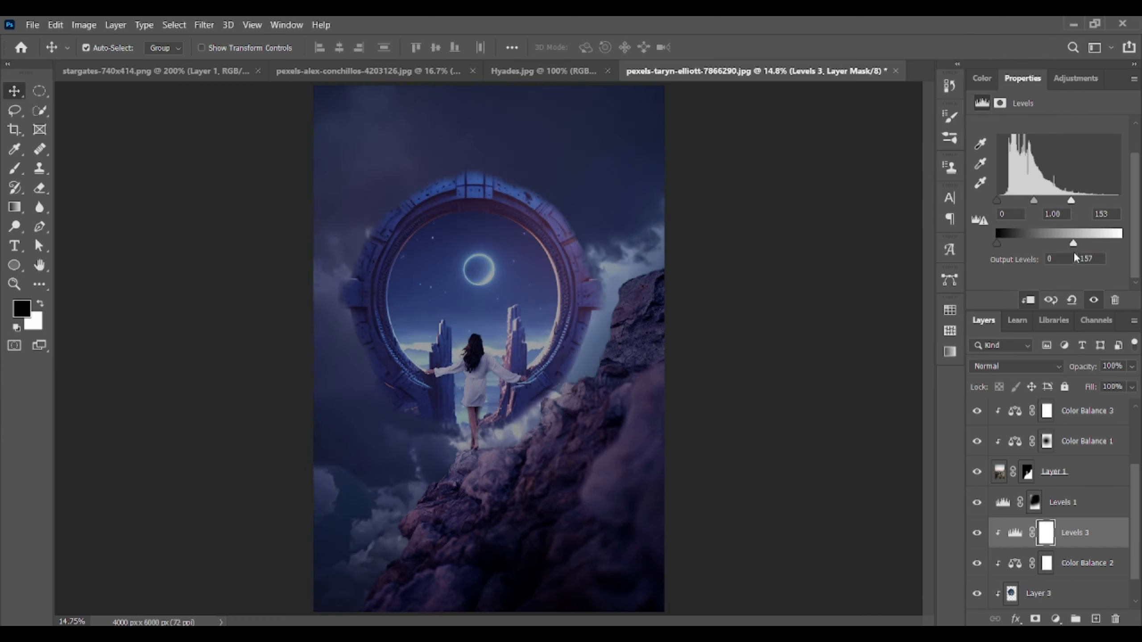
Add a dark blue Solid Color fill clipped to the woman and rocks at 47% opacity
left_click(879, 280)
key("x")
scroll(1023, 557, "down", 1)
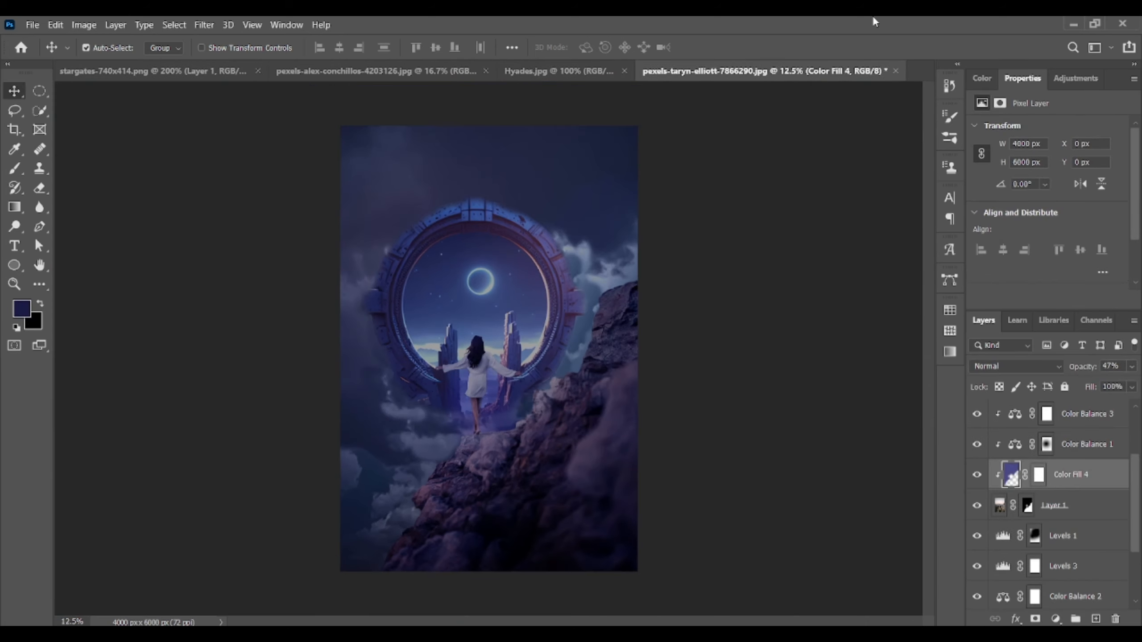
Bring the Hyades.jpg starfield into the composite as the uppermost layer and enlarge it to cover the whole canvas
left_click(557, 71)
left_click(721, 72)
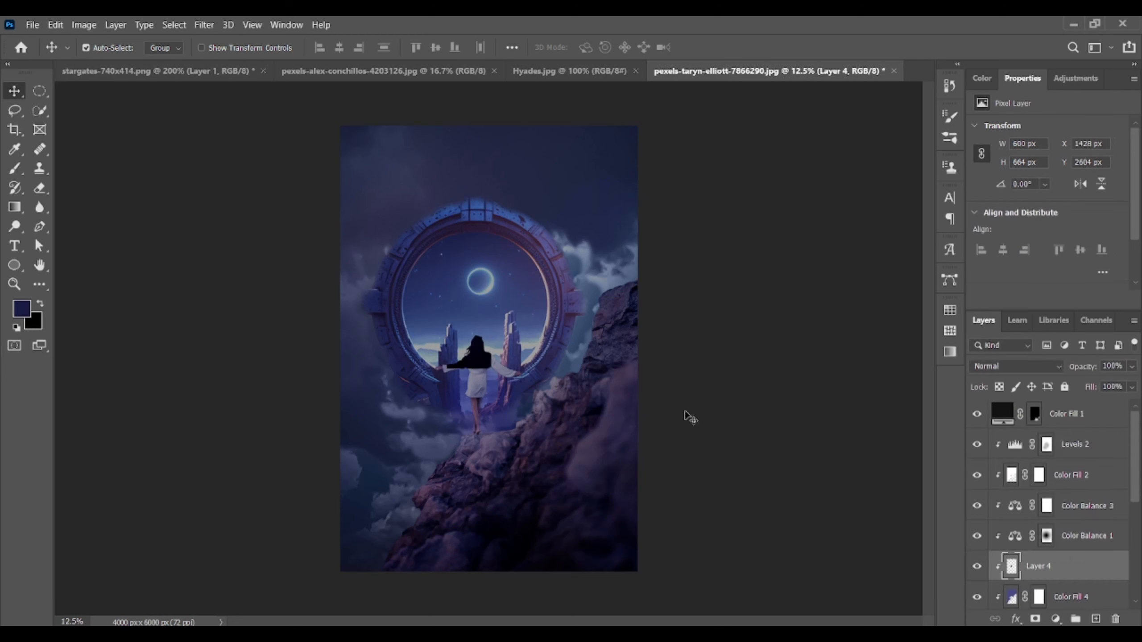
left_click_drag(1032, 572, 1048, 414)
key("ctrl+t")
left_click_drag(491, 368, 678, 576)
left_click_drag(447, 319, 295, 151)
left_click_drag(466, 346, 468, 310)
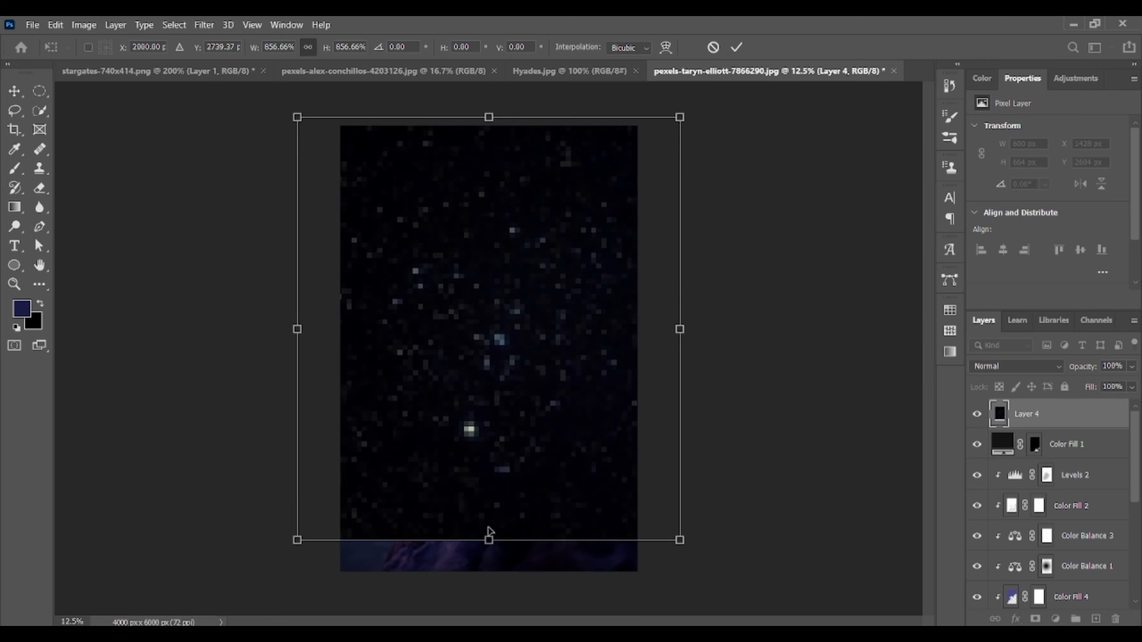
left_click_drag(489, 538, 489, 573)
key("Return")
Move the starfield layer down the stack to sit directly above the gate layer and set its opacity to 25%
left_click(1132, 366)
left_click_drag(1130, 384, 1072, 384)
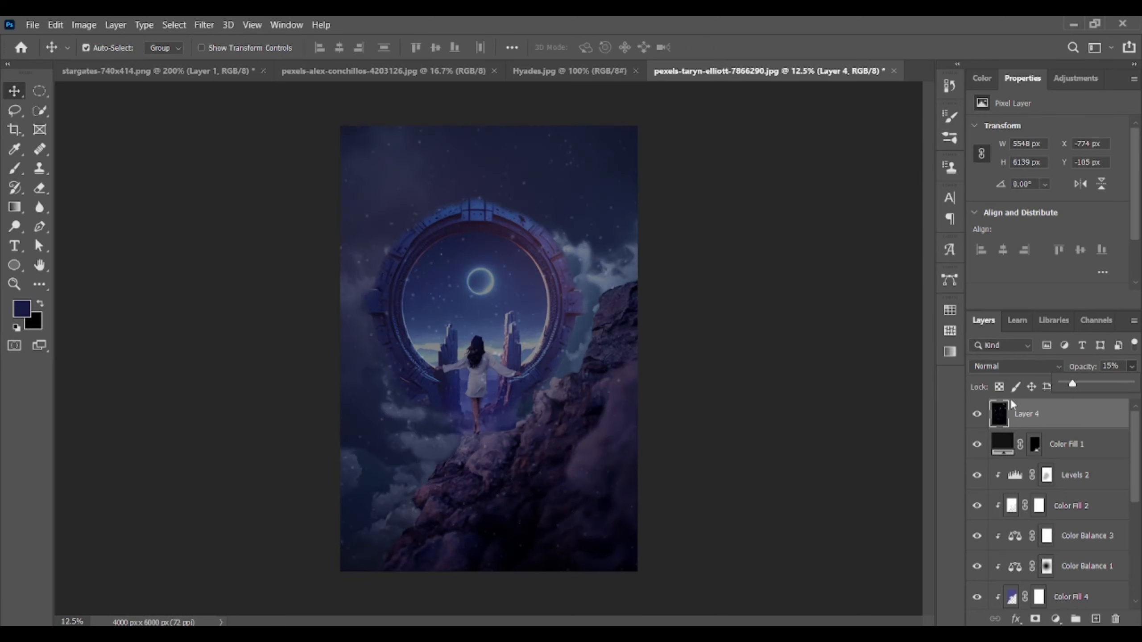
left_click(1047, 417)
left_click(1132, 366)
scroll(1047, 473, "down", 4)
left_click_drag(1071, 383, 1060, 450)
scroll(1050, 468, "up", 4)
left_click_drag(1062, 445, 1065, 556)
scroll(1065, 544, "down", 7)
scroll(1062, 533, "up", 4)
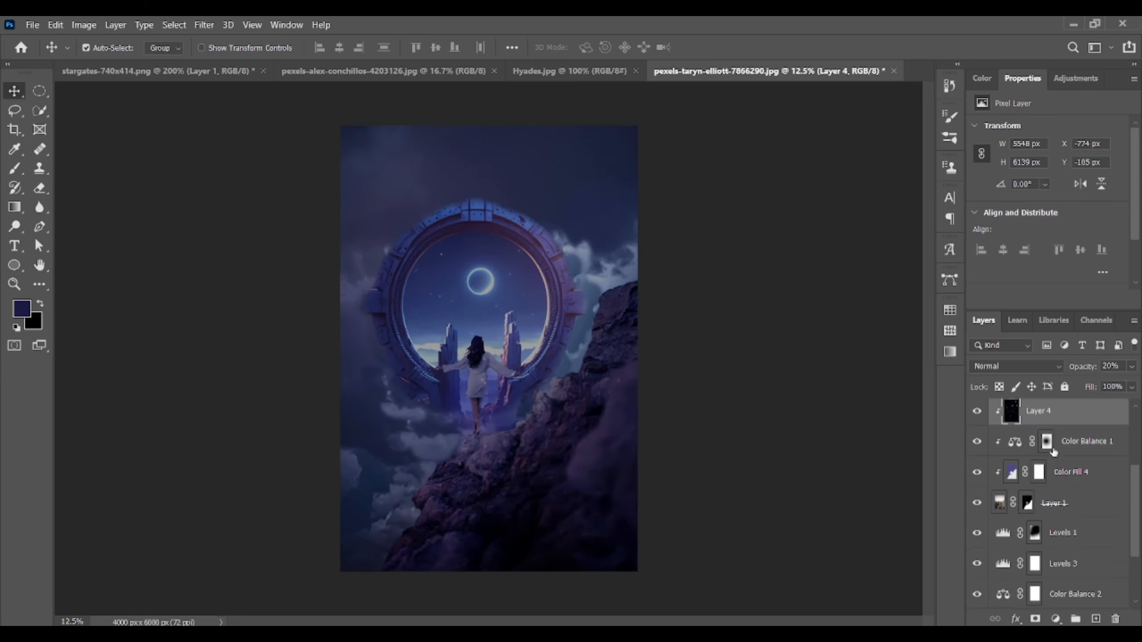
left_click_drag(1049, 452, 1057, 520)
scroll(1059, 515, "down", 3)
left_click_drag(1066, 422, 1046, 534)
scroll(1058, 480, "down", 1)
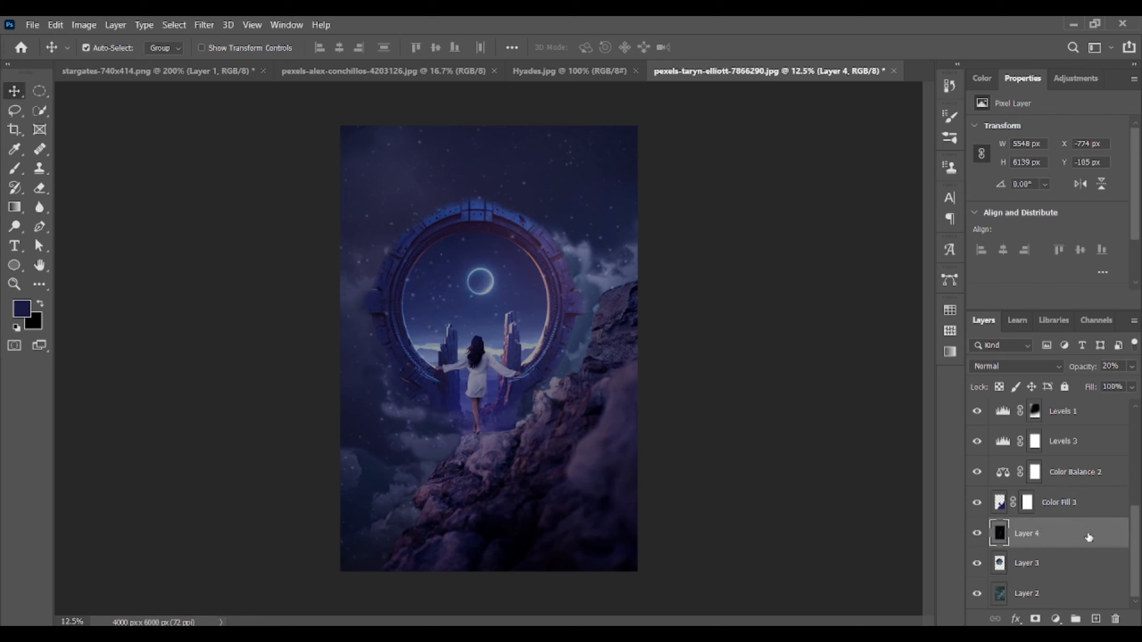
left_click(1133, 370)
left_click_drag(1075, 386, 1083, 387)
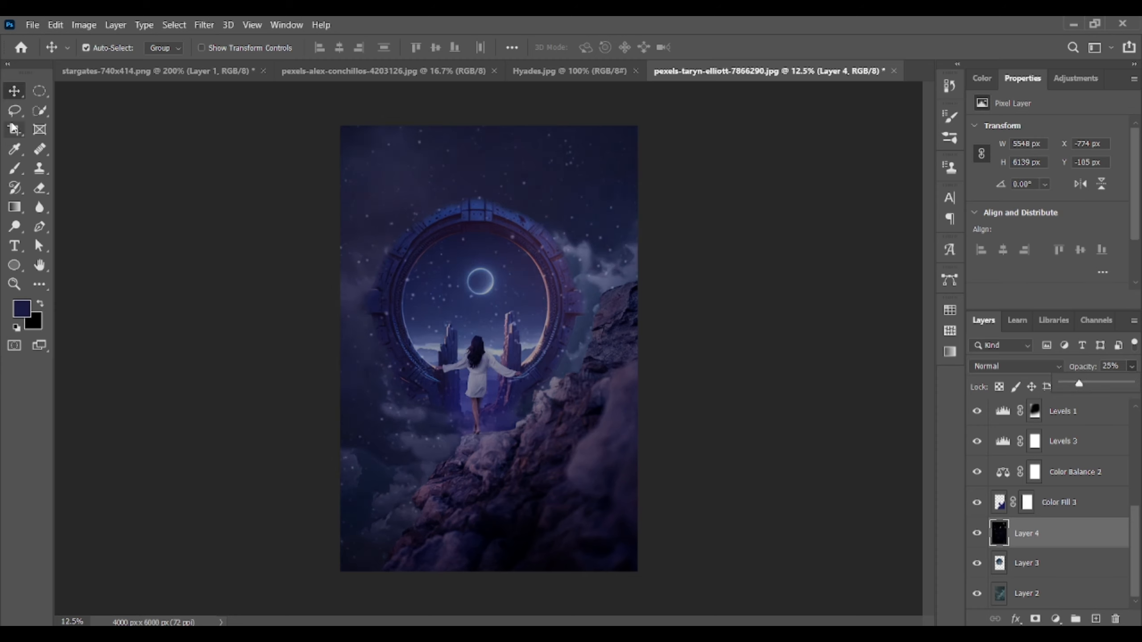
Add a Levels adjustment above all layers, darken it with a lower white output level, and invert its mask to black
left_click(135, 180)
scroll(1039, 469, "up", 5)
left_click(1053, 413)
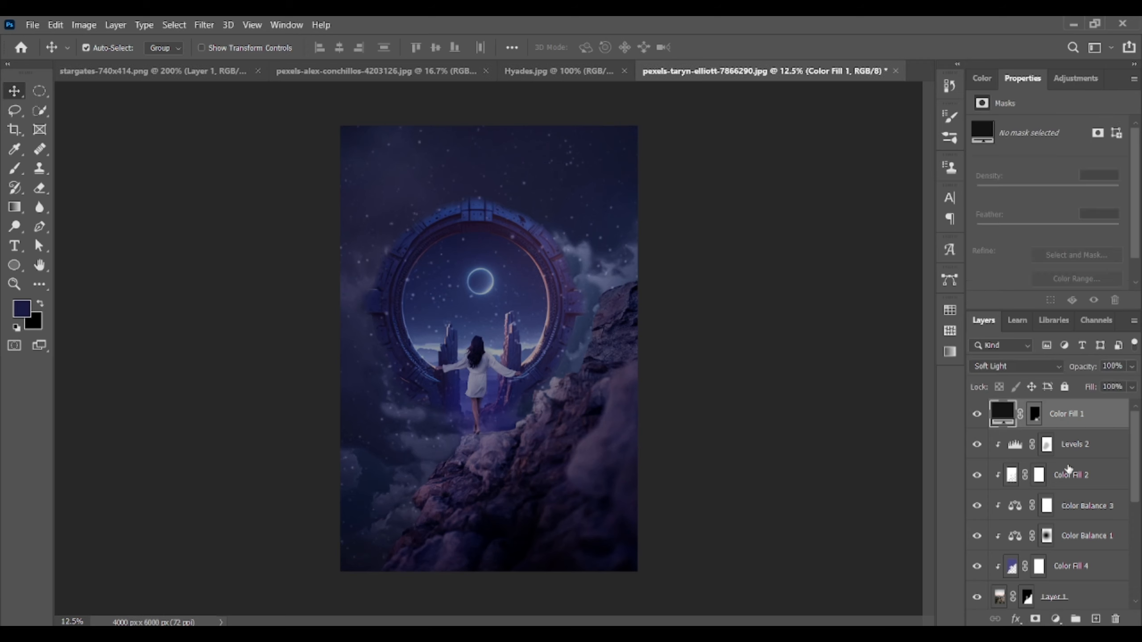
left_click(1074, 619)
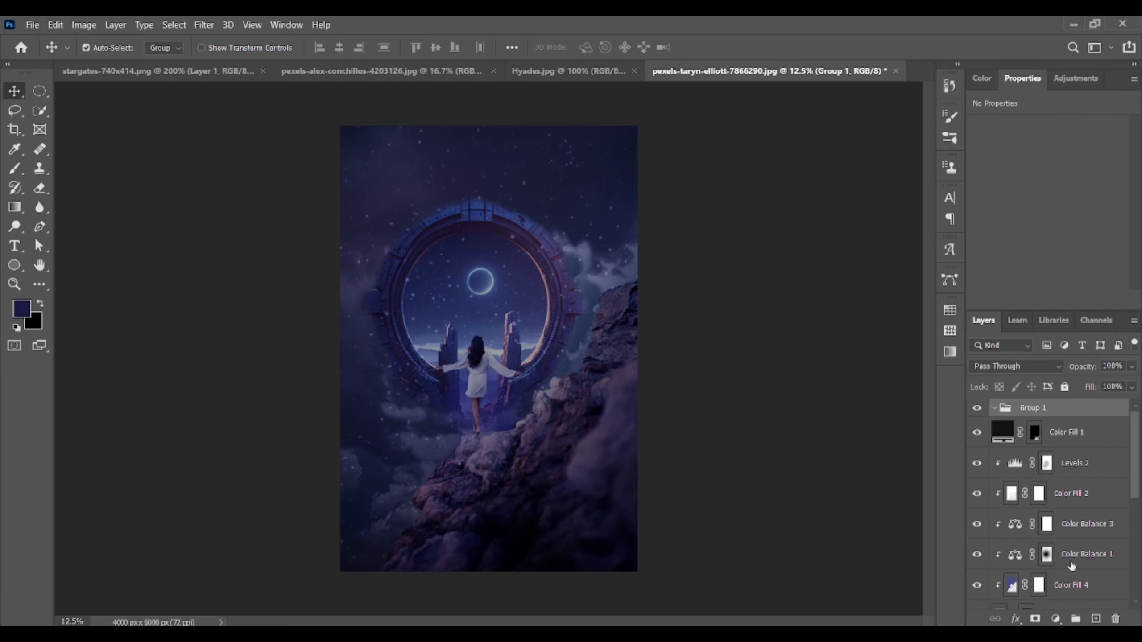
key("ctrl+z")
left_click(1056, 619)
left_click(1045, 422)
scroll(1079, 252, "down", 3)
left_click_drag(1120, 244, 1060, 245)
left_click_drag(1059, 200, 1106, 205)
left_click(1033, 413)
key("ctrl+i")
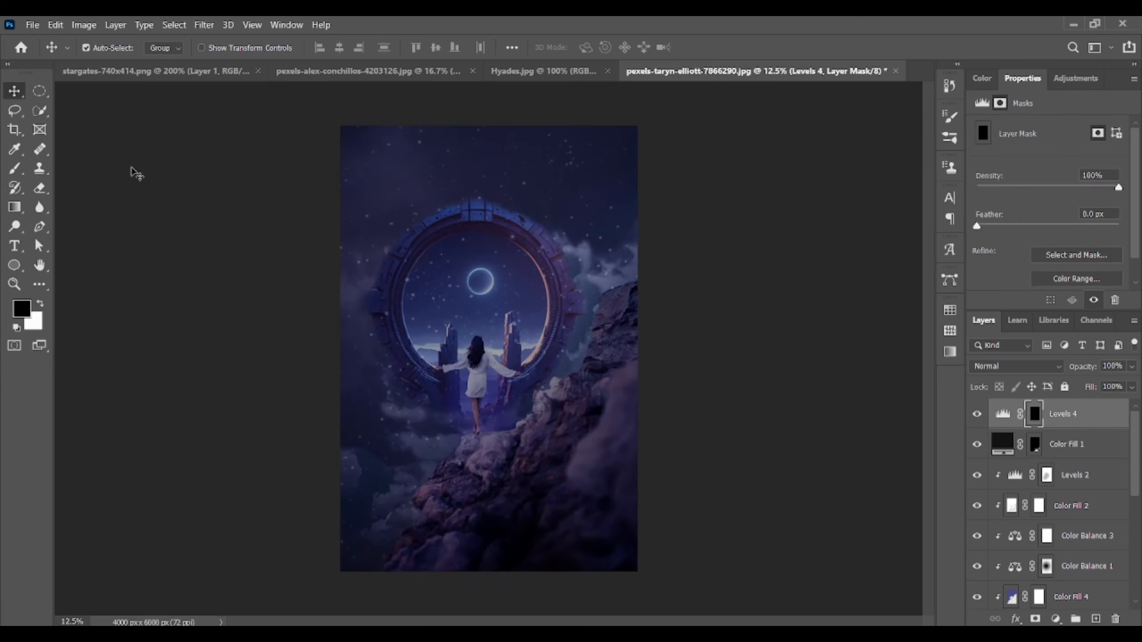
key("e")
mouse_move(340, 204)
left_mouse_down()
mouse_move(380, 131)
mouse_move(461, 209)
mouse_move(462, 263)
mouse_move(392, 357)
mouse_move(530, 395)
left_mouse_up()
key("ctrl+z")
key("ctrl+z")
key("ctrl+z")
key("ctrl+z")
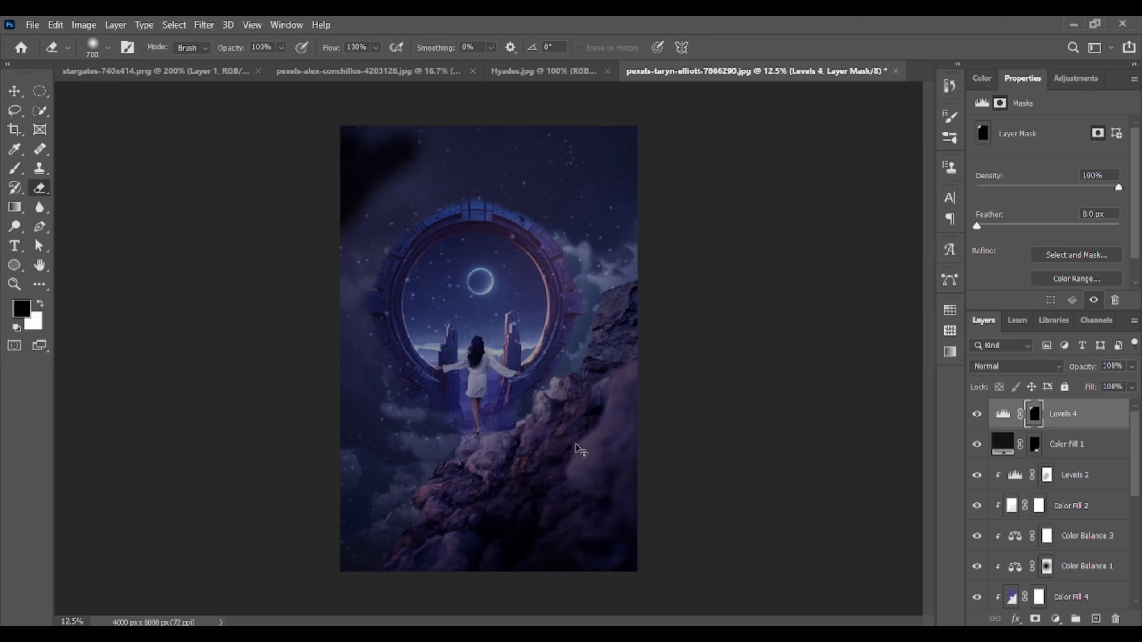
double_click(32, 169)
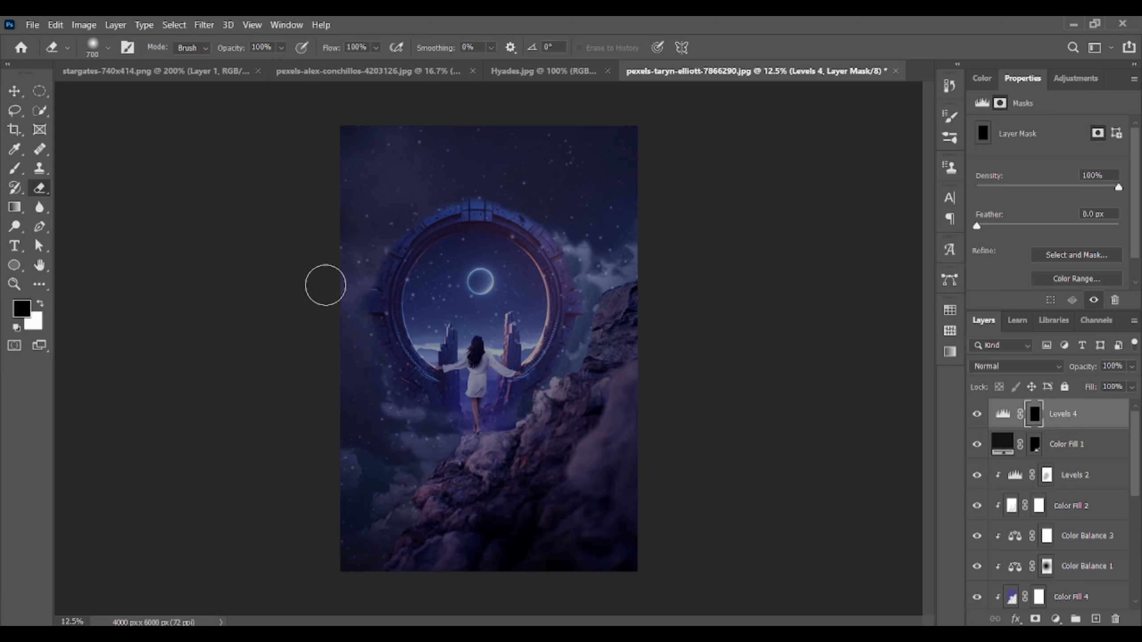
Enlarge the soft eraser to 2700 px and erase the black mask around the image's borders to reveal the Levels darkening
key("bracketright")
key("bracketright")
key("bracketright")
key("bracketright")
key("bracketright")
key("bracketright")
key("bracketright")
key("bracketright")
key("bracketright")
key("bracketright")
key("bracketright")
key("bracketright")
key("bracketright")
key("bracketright")
key("bracketright")
key("bracketright")
key("bracketright")
key("bracketright")
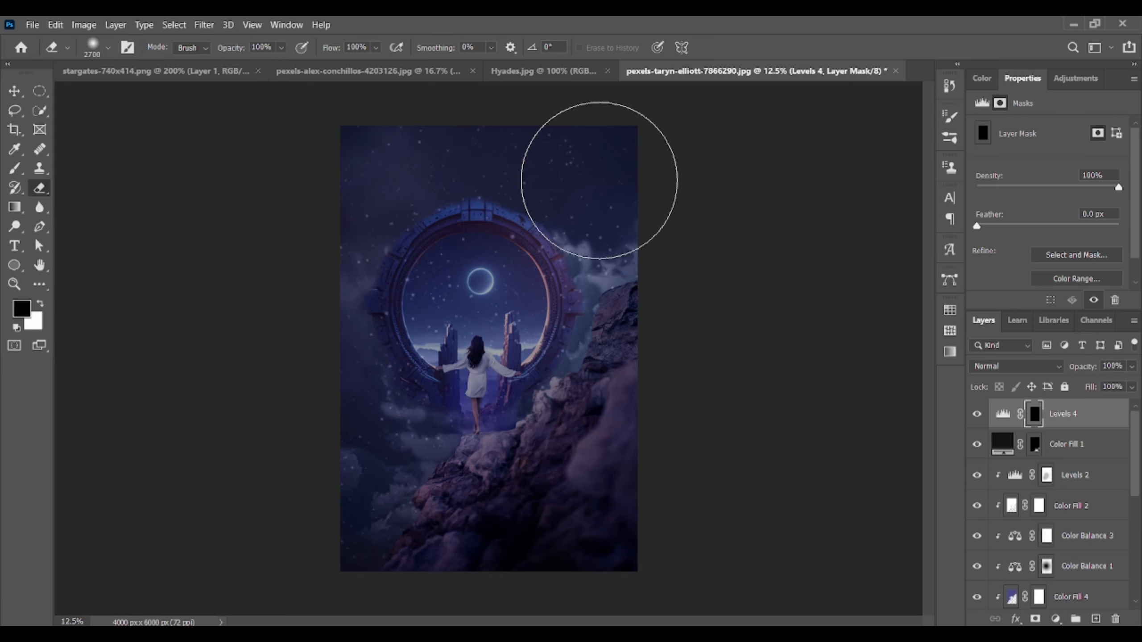
mouse_move(592, 175)
left_mouse_down()
mouse_move(451, 125)
mouse_move(308, 490)
mouse_move(621, 502)
mouse_move(648, 579)
mouse_move(425, 577)
mouse_move(454, 517)
left_mouse_up()
Set the Levels 4 adjustment's opacity to 59% and extend its darkening over the rocks below the woman
left_click(1131, 366)
left_click_drag(1133, 384, 1093, 392)
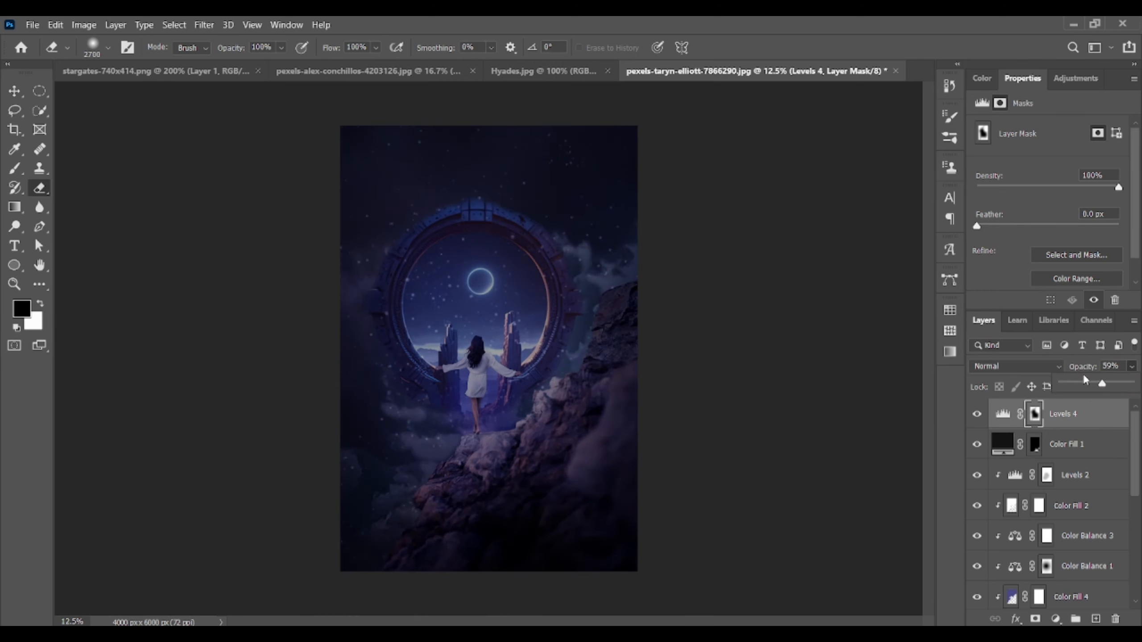
left_click(545, 330)
mouse_move(545, 331)
left_mouse_down()
mouse_move(466, 401)
mouse_move(445, 248)
left_mouse_up()
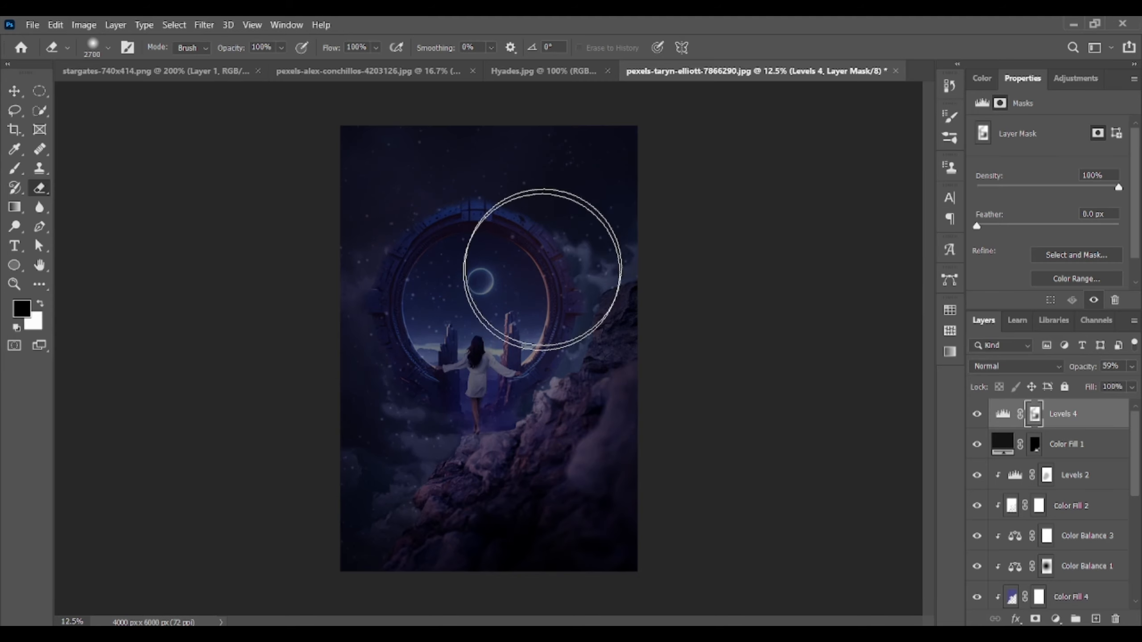
key("ctrl+z")
left_click(466, 463)
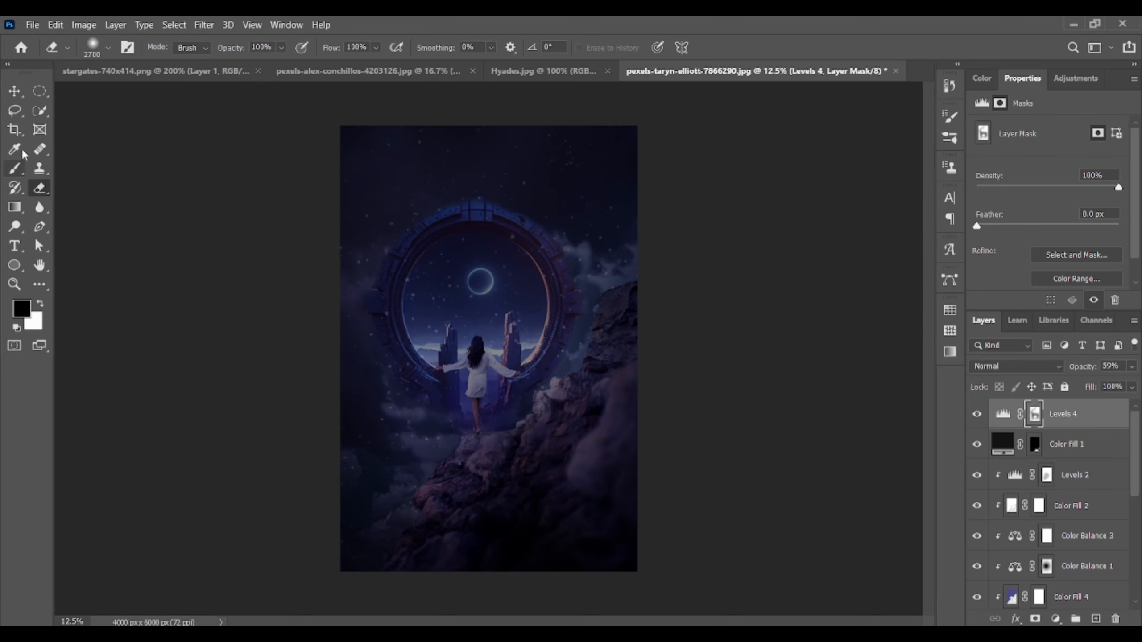
Add a Curves adjustment on top and shape a gentle S-curve that lifts the highlights and deepens the shadows
key("v")
left_click(1075, 78)
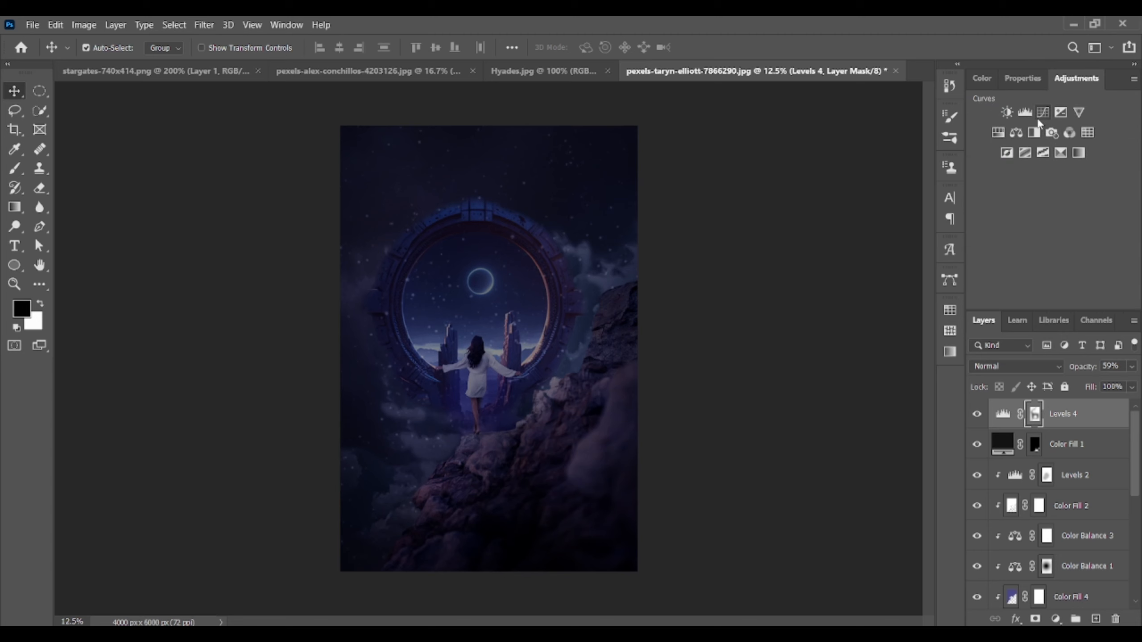
left_click(1042, 112)
mouse_move(1085, 196)
left_mouse_down()
mouse_move(1098, 199)
mouse_move(1086, 183)
left_mouse_up()
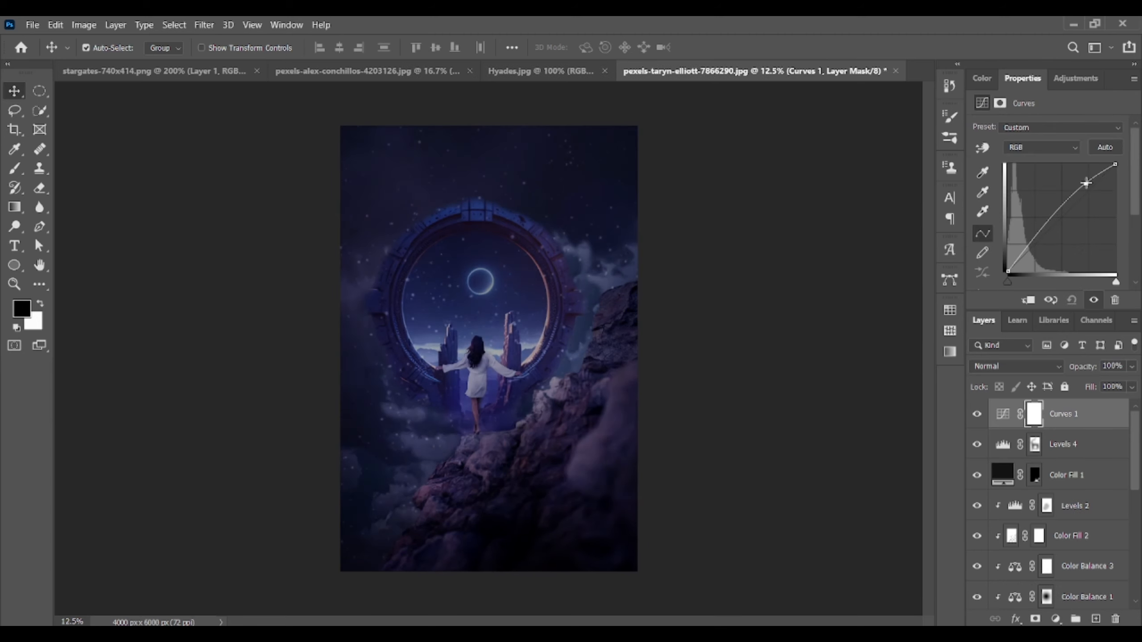
left_click_drag(1037, 232, 1037, 243)
Add a colorized Hue/Saturation adjustment with hue 215, saturation 65 and lightness -6
left_click(1075, 78)
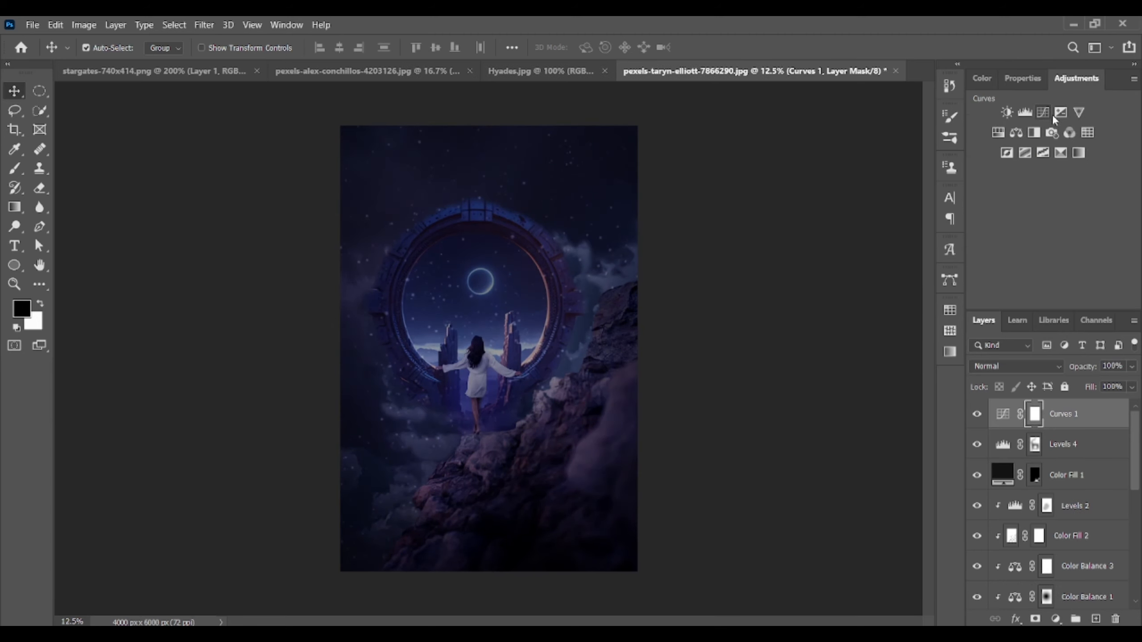
left_click(999, 133)
left_click_drag(1048, 185, 1050, 189)
left_click(1050, 263)
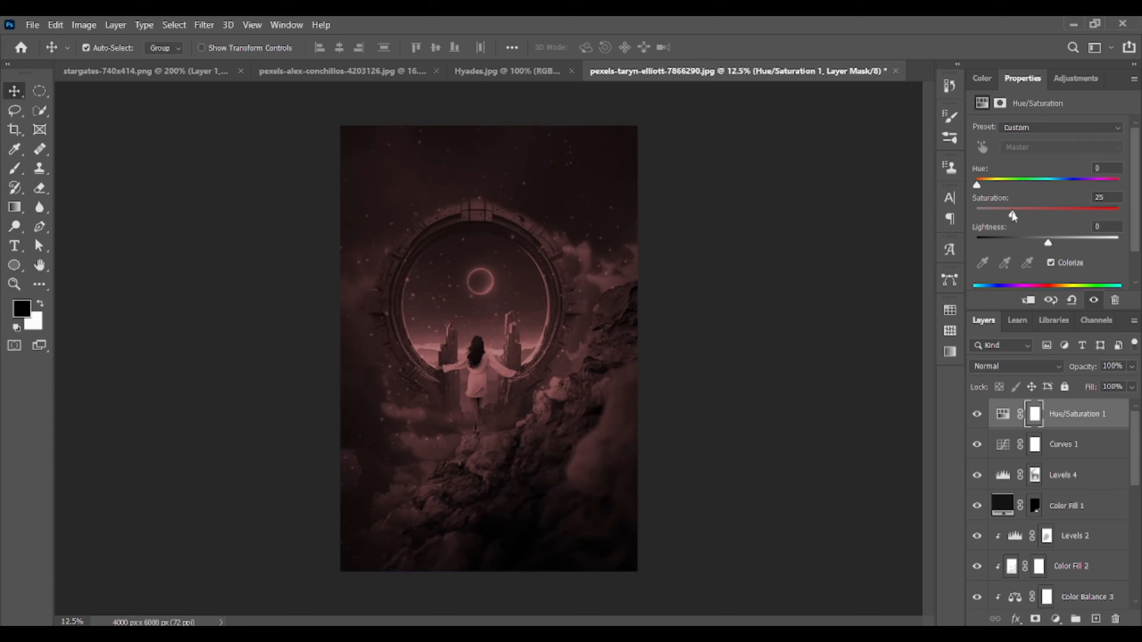
left_click_drag(976, 186, 1043, 250)
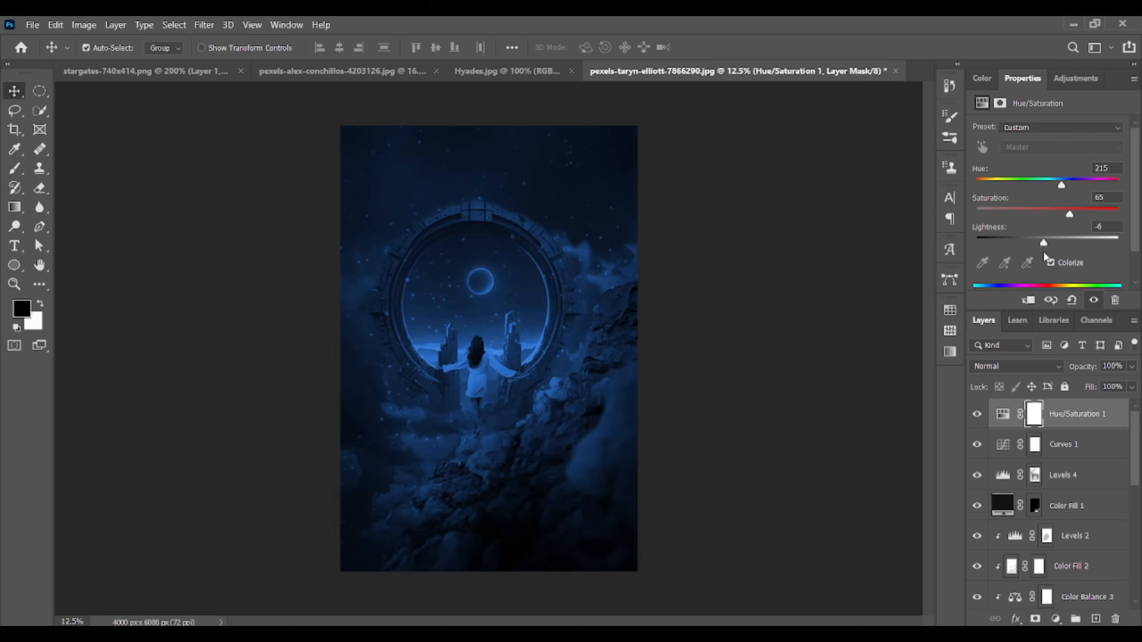
Clip the Hue/Saturation adjustment to the Curves layer, mask its blue tint to the area around the woman, and lower its opacity to 51%
left_click(1046, 435, "alt")
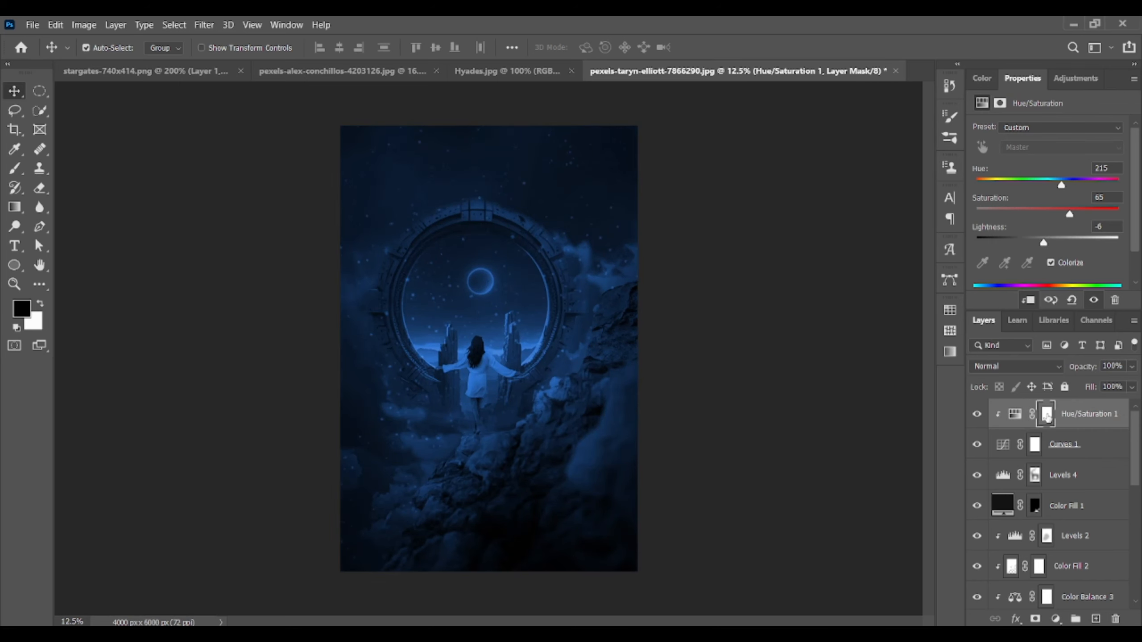
left_click(1047, 416)
key("ctrl+i")
key("e")
left_click(474, 397)
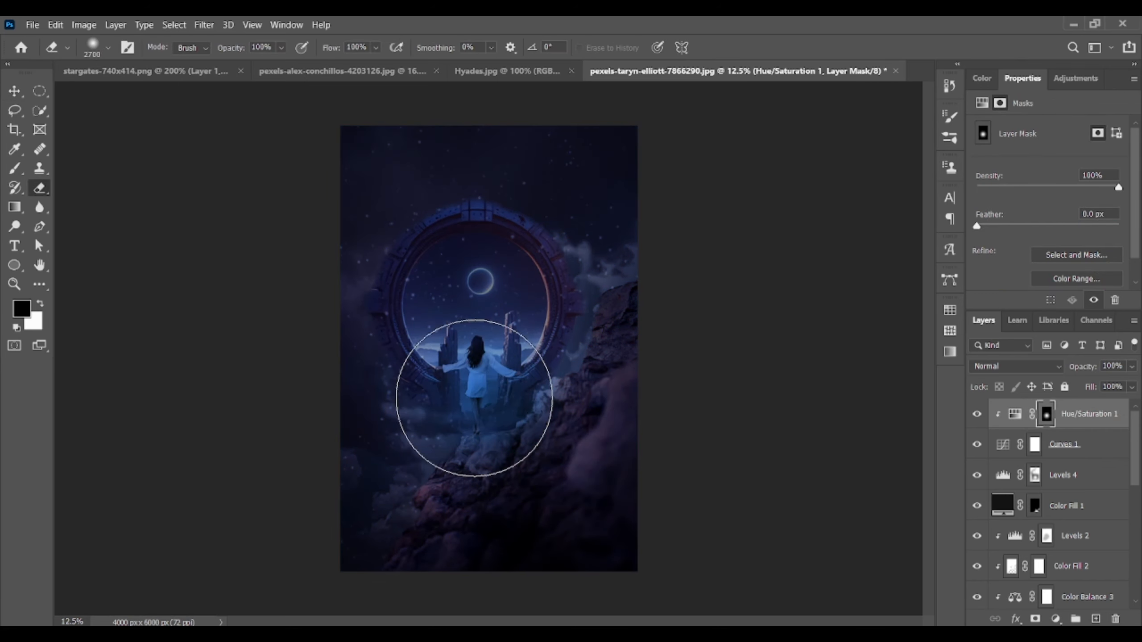
mouse_move(474, 398)
left_mouse_down()
mouse_move(528, 339)
mouse_move(549, 285)
mouse_move(350, 285)
mouse_move(430, 463)
left_mouse_up()
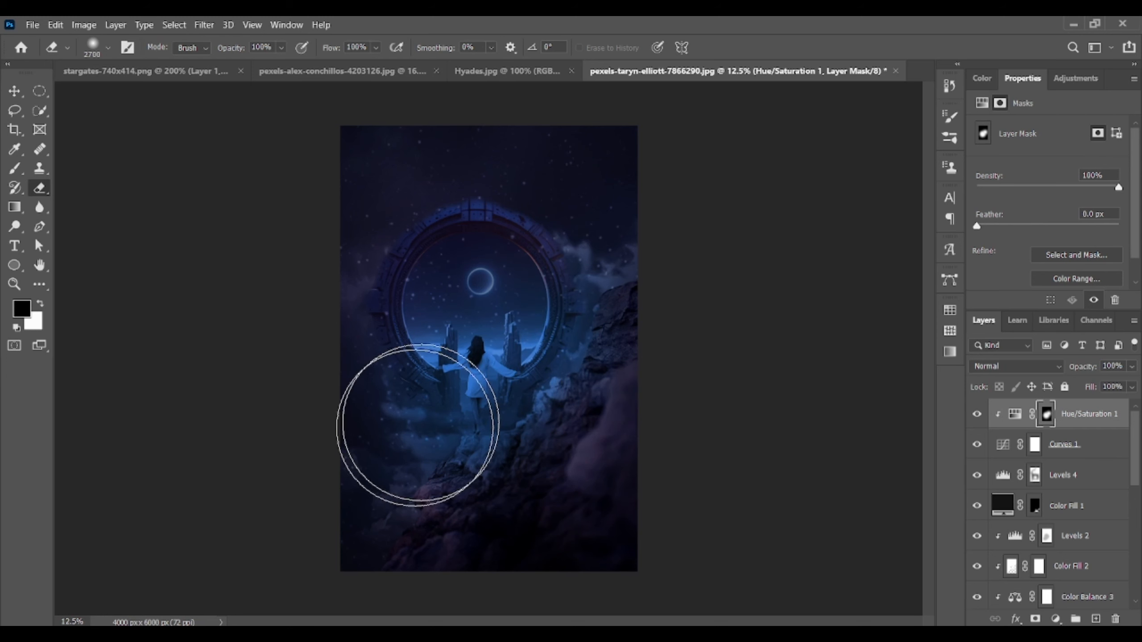
key("v")
mouse_move(1132, 366)
left_mouse_down()
mouse_move(1094, 397)
mouse_move(1098, 384)
left_mouse_up()
Delete the two blue tint fill layers, including Color Fill 3 above the starfield
scroll(1027, 500, "down", 4)
left_click(1008, 508)
left_click(1115, 619)
left_click(530, 262)
scroll(1047, 494, "down", 4)
left_click(1070, 502)
left_click(1115, 620)
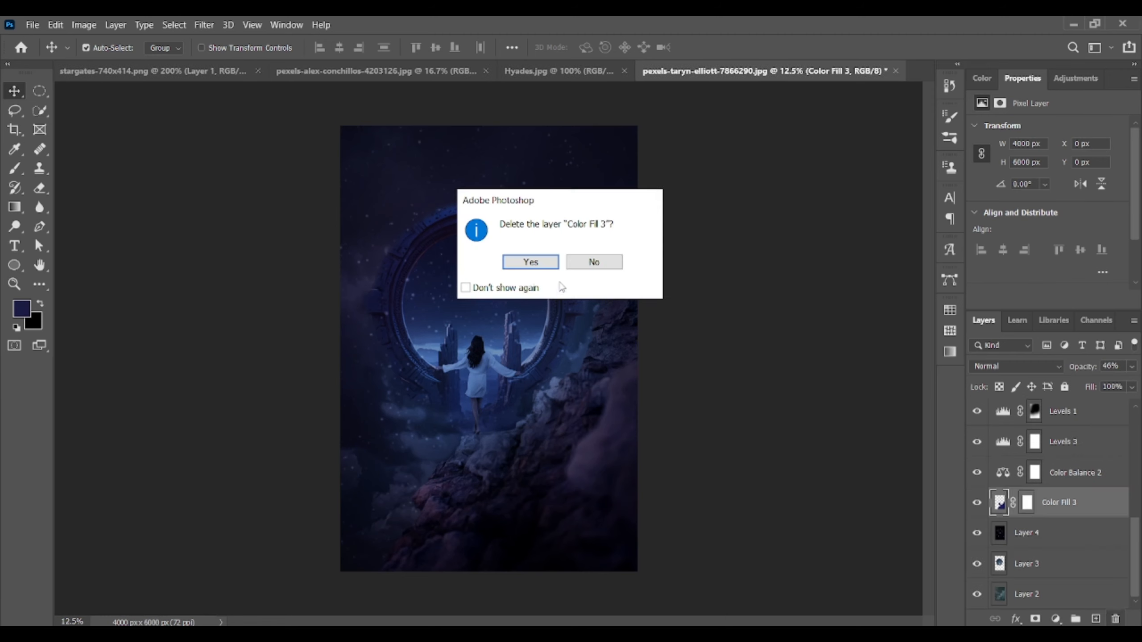
left_click(528, 260)
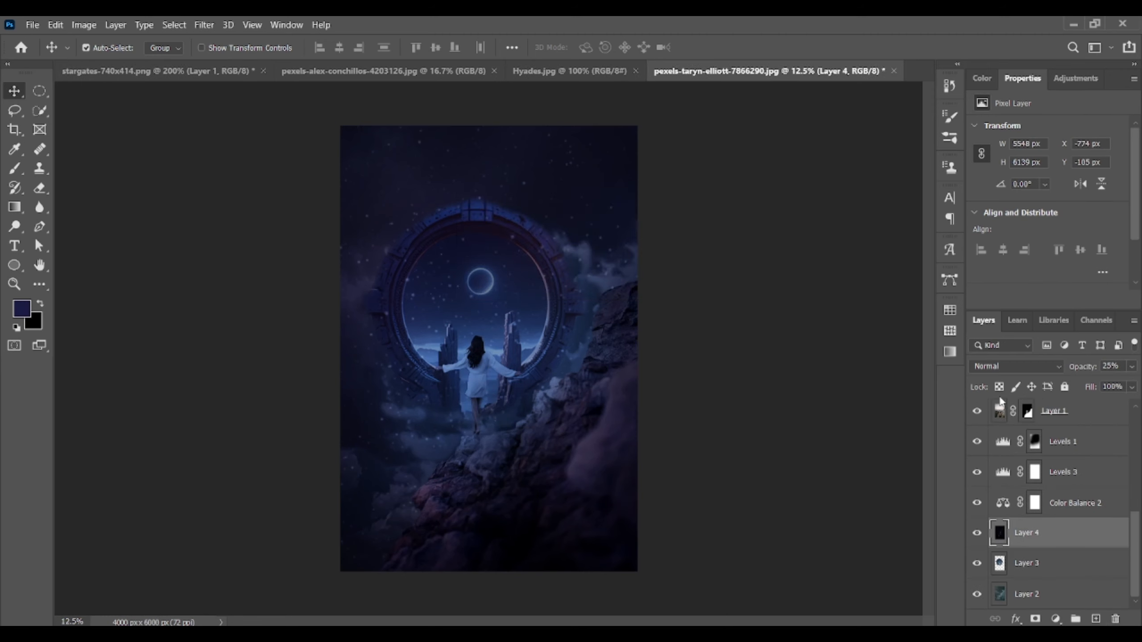
Reduce the Hue/Saturation adjustment's opacity to 35% and deselect all layers
scroll(1000, 402, "up", 4)
left_click(1052, 407)
left_click(1132, 366)
scroll(1063, 426, "up", 4)
left_click(1059, 409)
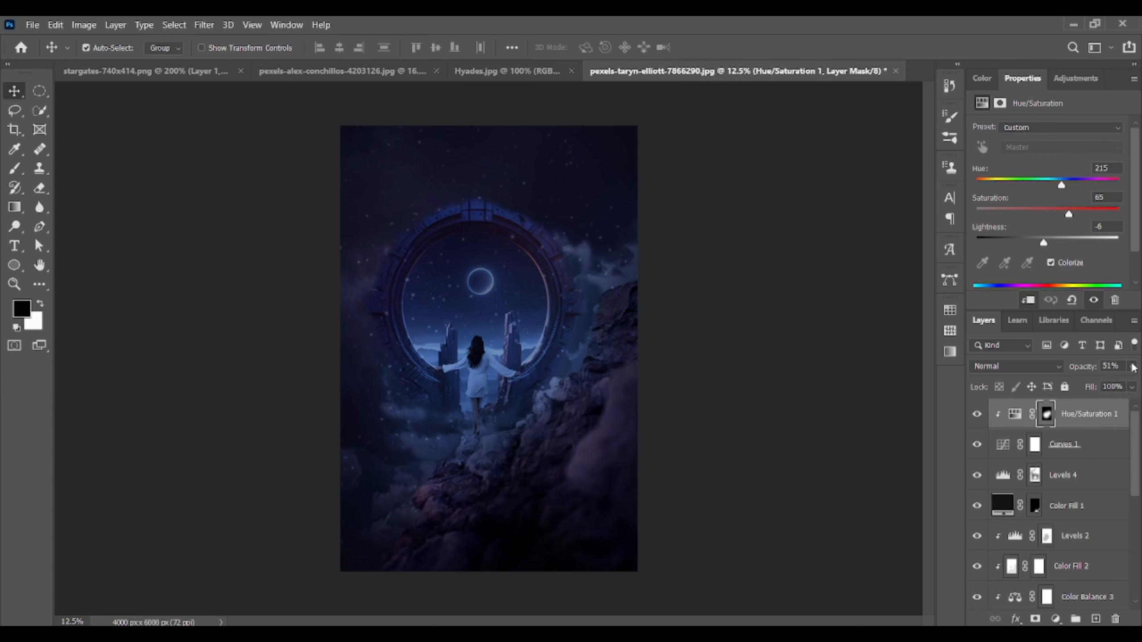
left_click(1132, 366)
left_click_drag(1098, 384, 1087, 386)
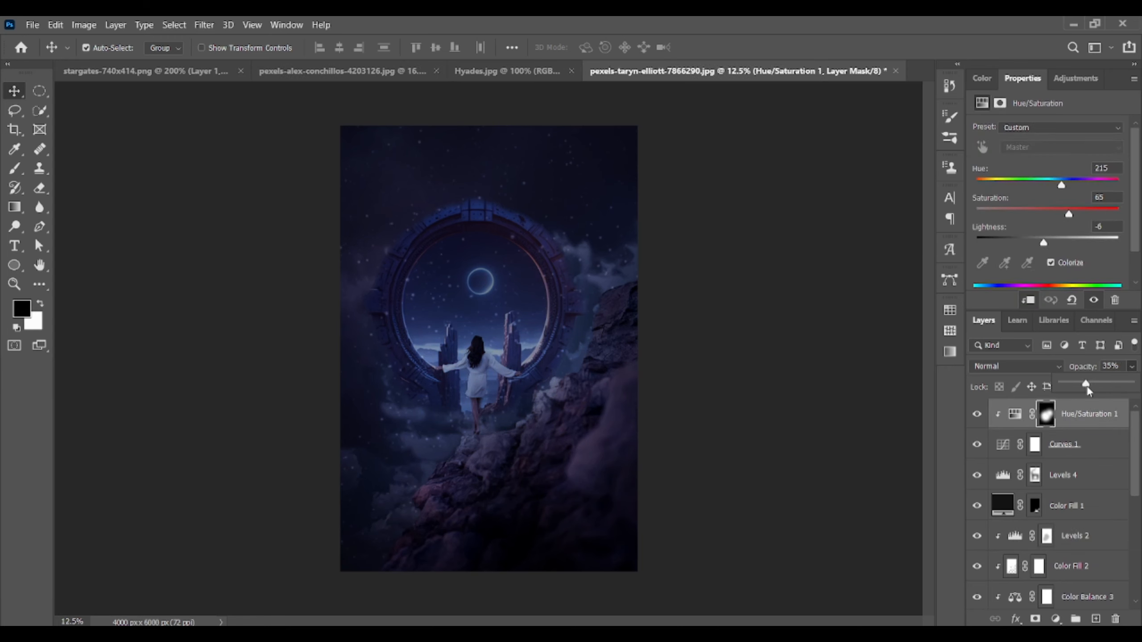
left_click(822, 483)
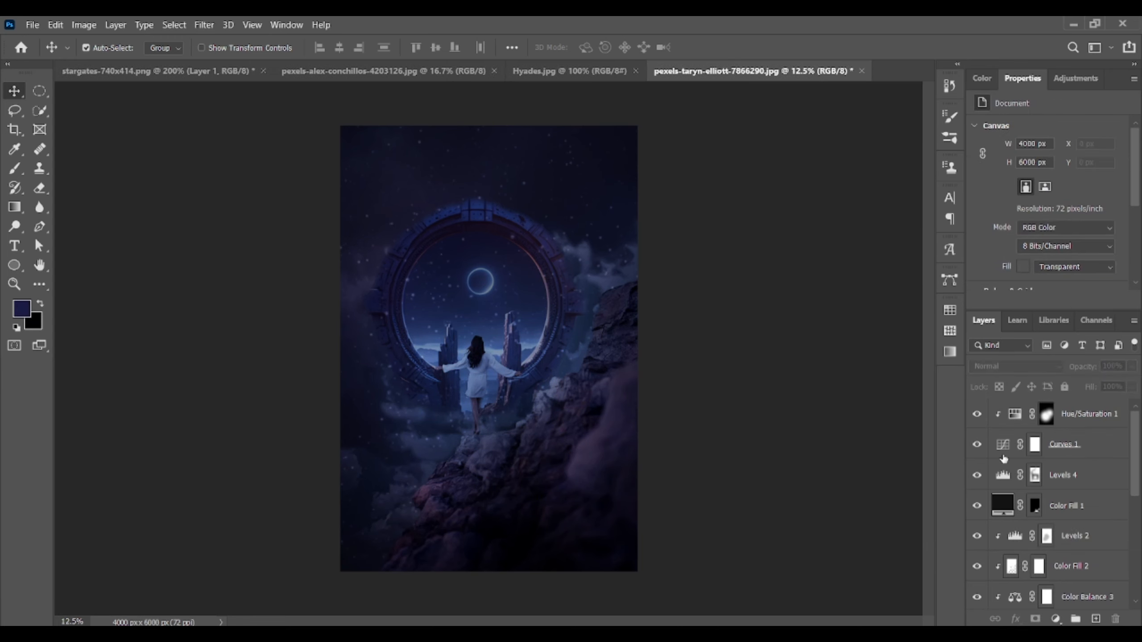